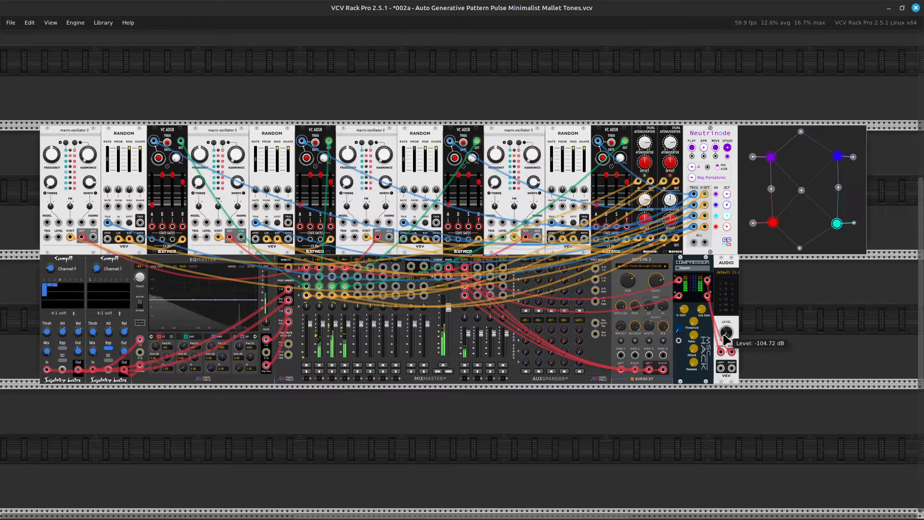
# Raise the AUDIO module's output level to play the finished patch, turn it back down and save the patch
pyautogui.moveTo(726, 332); pyautogui.dragTo(726, 330)
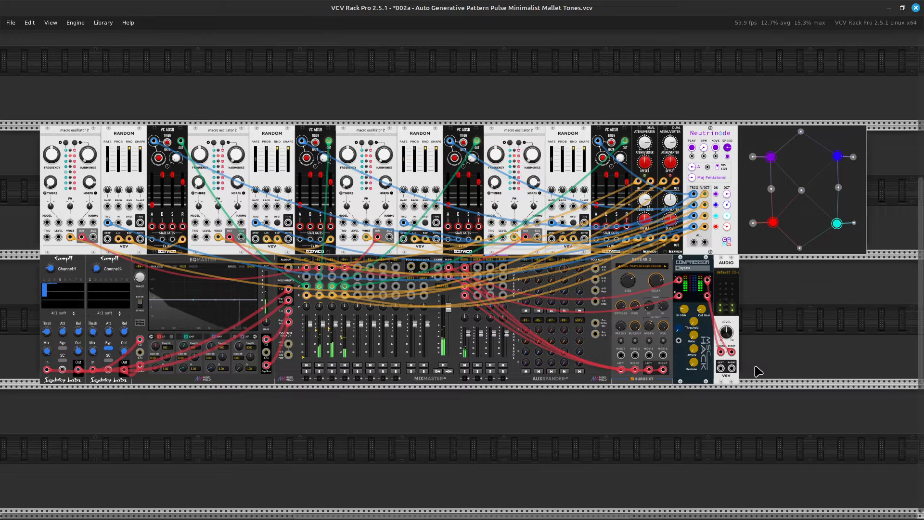
pyautogui.moveTo(727, 331)
pyautogui.moveTo(729, 332); pyautogui.dragTo(729, 339)
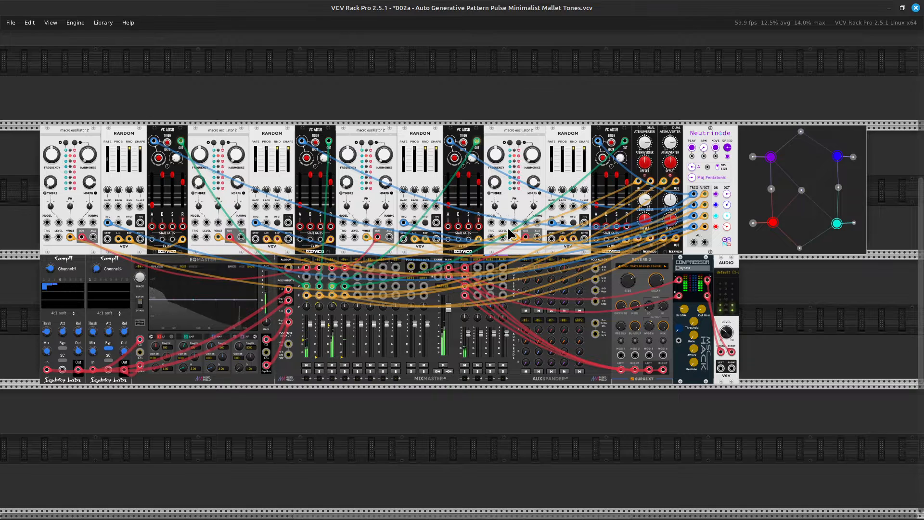
pyautogui.moveTo(493, 189)
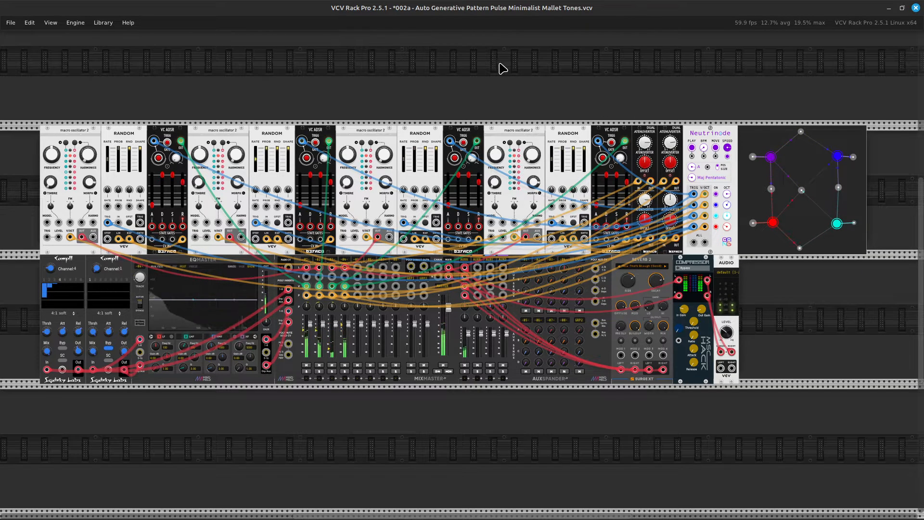
pyautogui.hotkey('ctrl', 's')
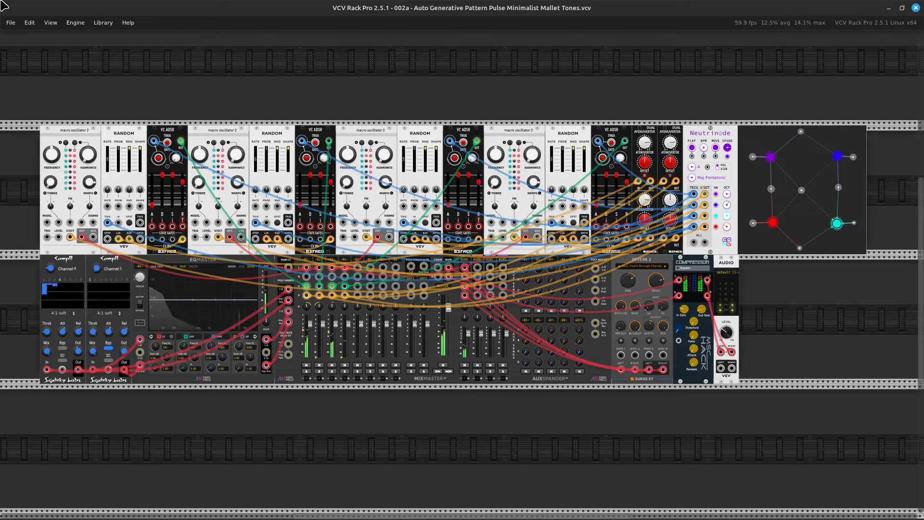
# Open the recent patch "08 Channels with Compressor, EQ, and Aux"
pyautogui.click(11, 27)
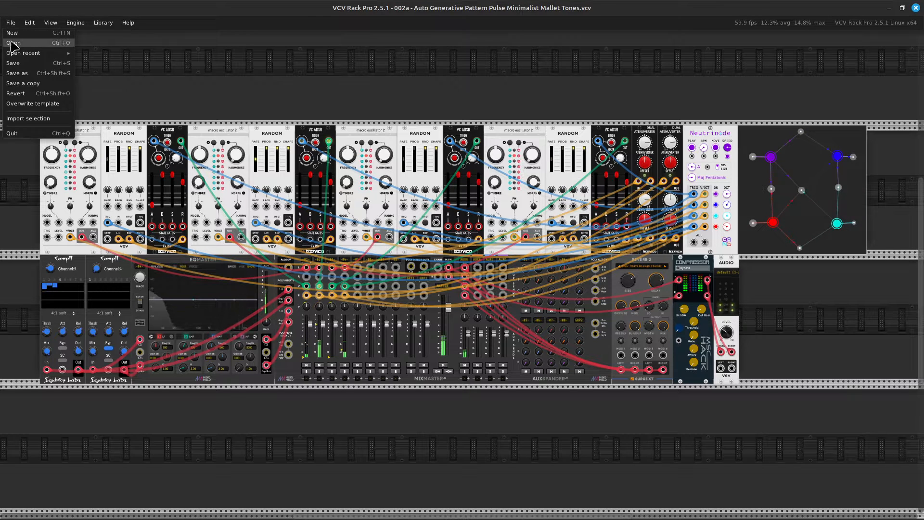
pyautogui.moveTo(12, 54)
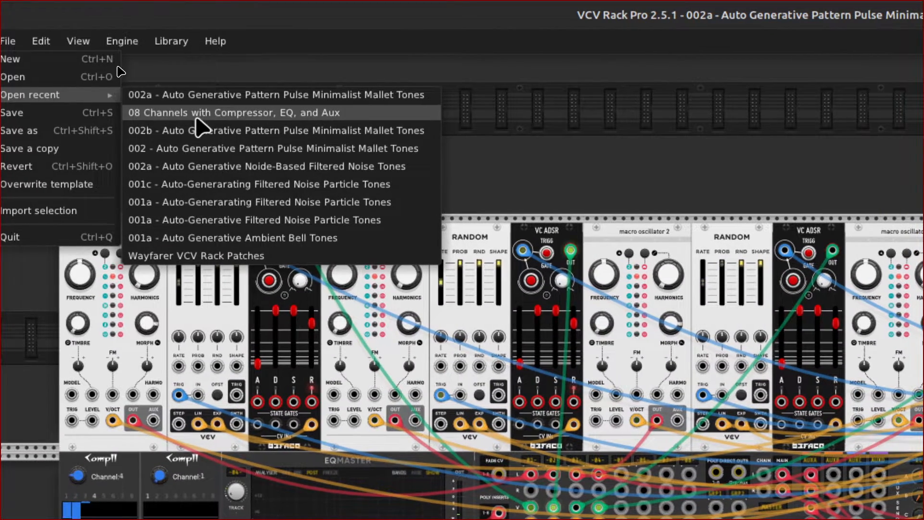
pyautogui.click(196, 114)
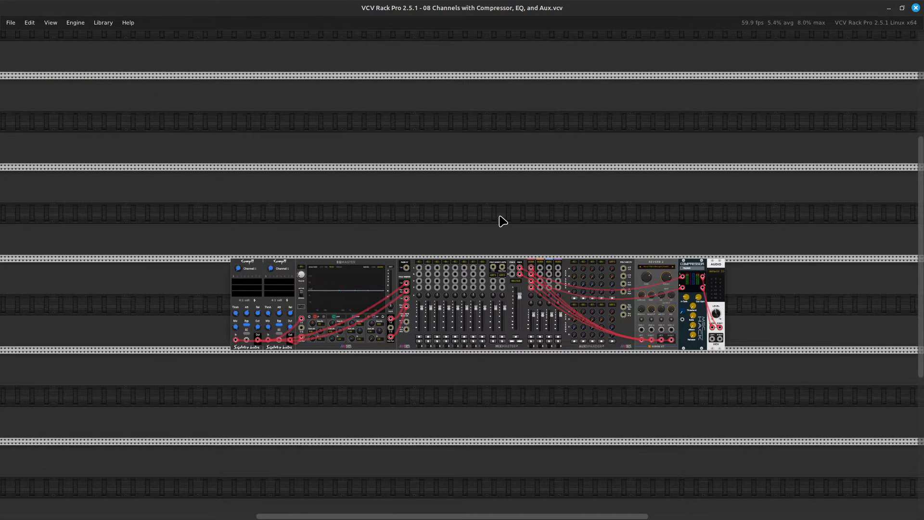
# Add a Neutrinode module from the module browser to the empty row above the compressors and EQMASTER
pyautogui.hotkey('ctrl', '=')
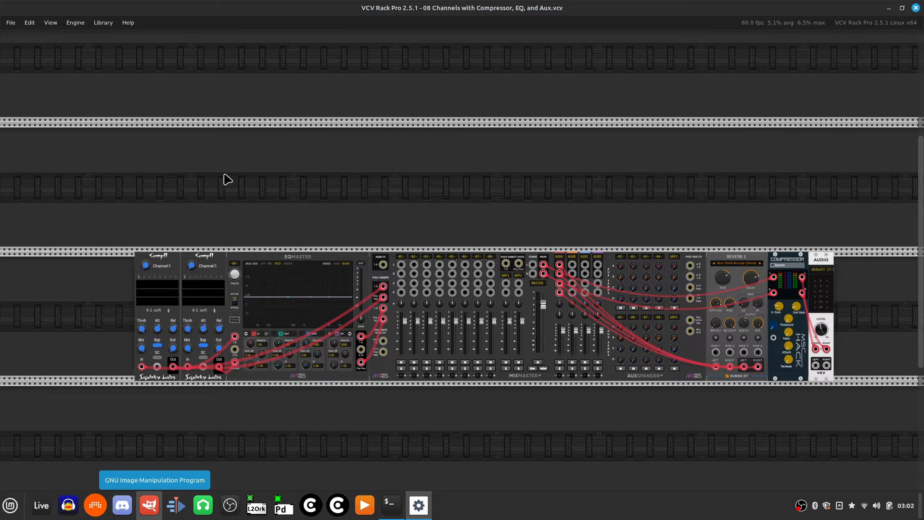
pyautogui.scroll(2, 228, 179)
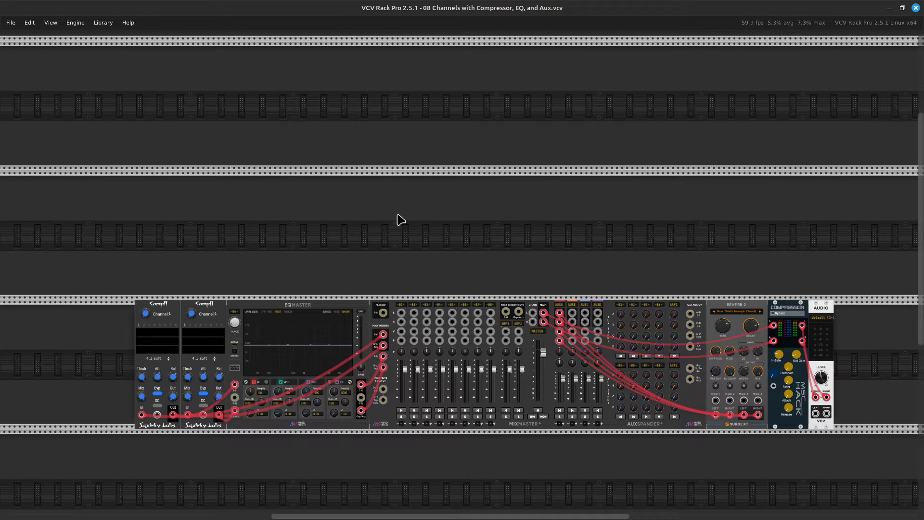
pyautogui.scroll(2, 401, 220)
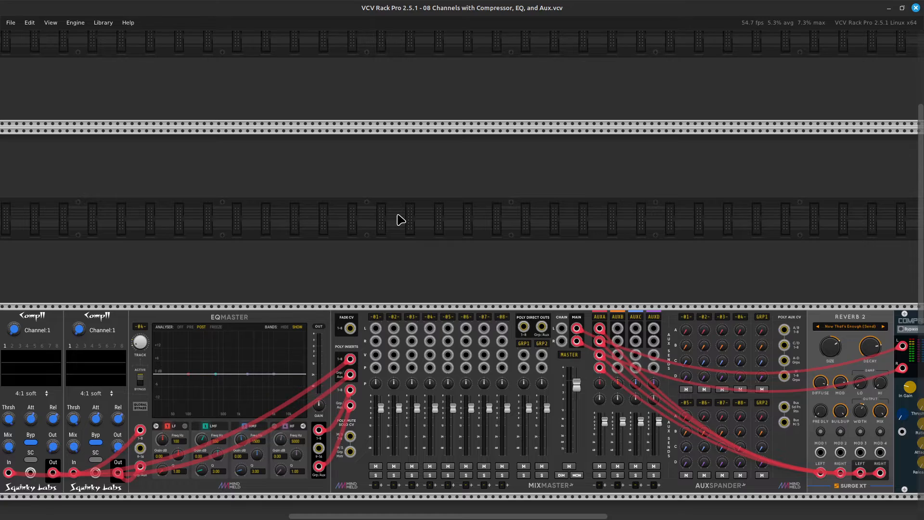
pyautogui.scroll(2, 401, 220)
pyautogui.hscroll(-8, 401, 220)
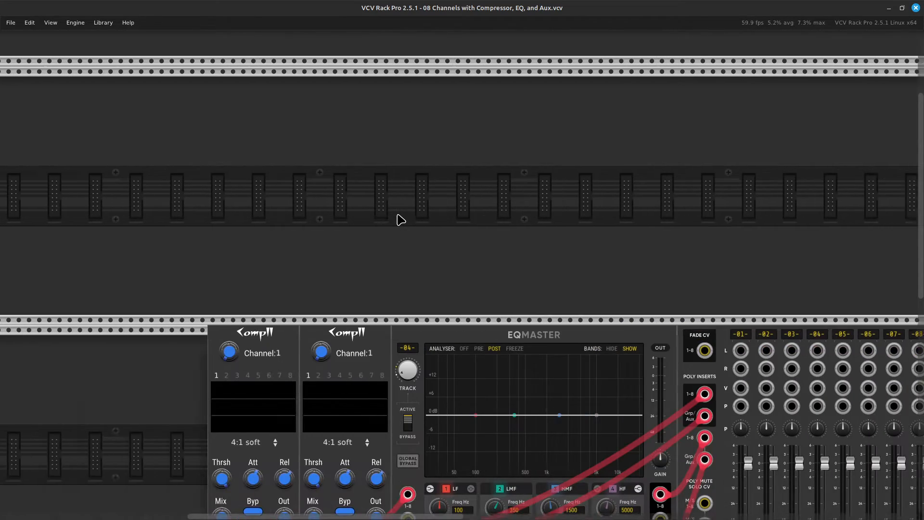
pyautogui.rightClick(401, 220)
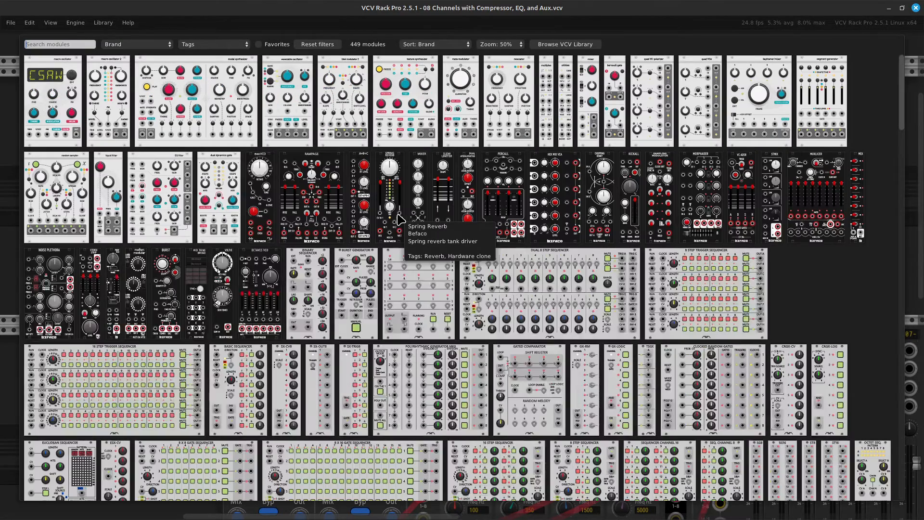
pyautogui.scroll(-15, 401, 220)
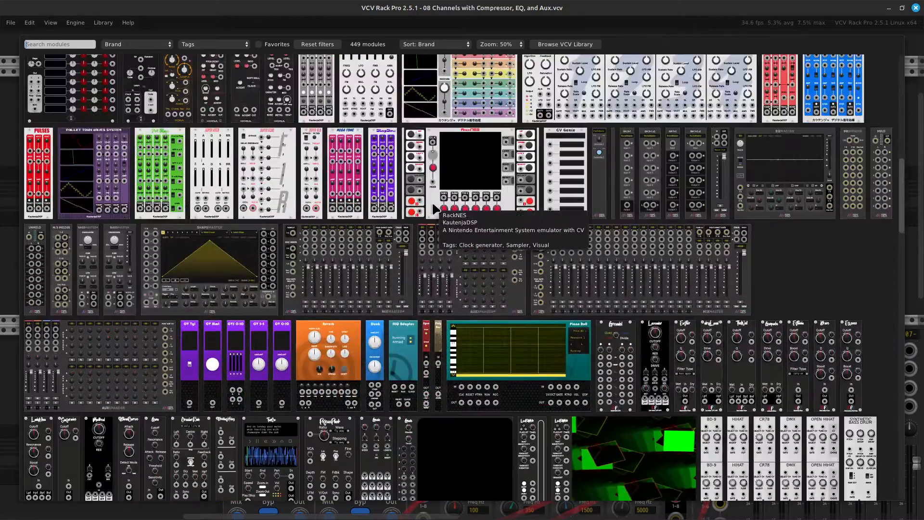
pyautogui.scroll(-8, 441, 213)
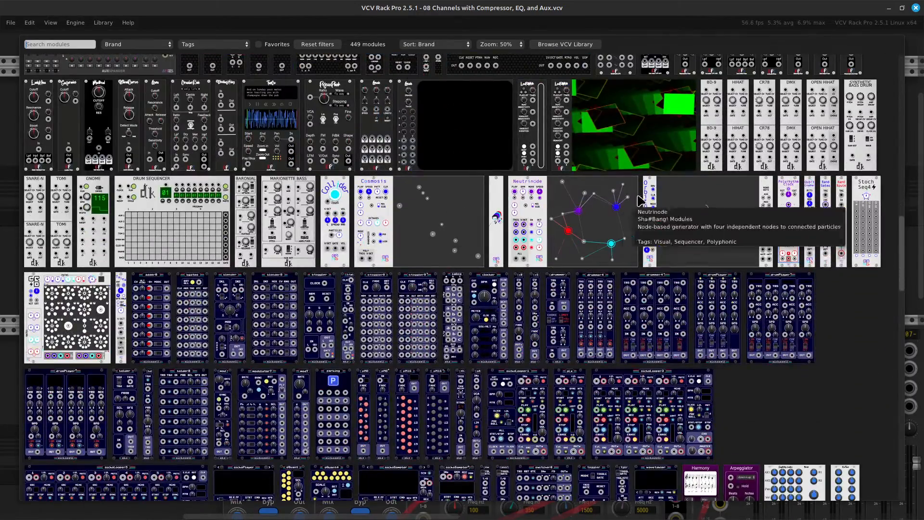
pyautogui.click(601, 236)
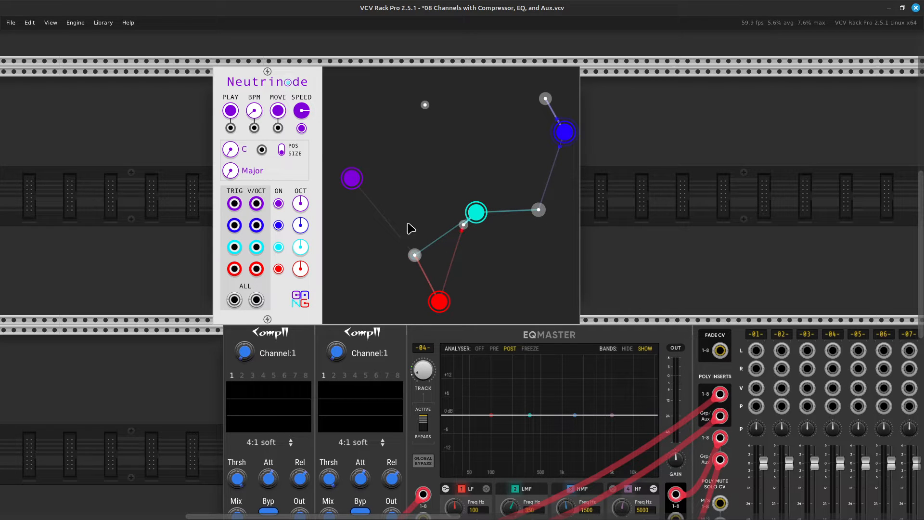
# Clear the grey particles out of the Neutrinode display, leaving only the four coloured nodes
pyautogui.scroll(2, 431, 166)
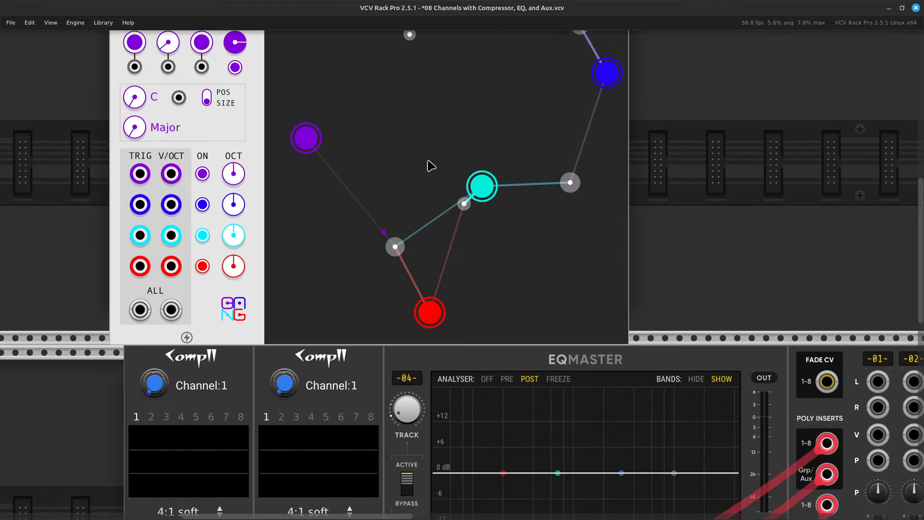
pyautogui.scroll(3, 431, 166)
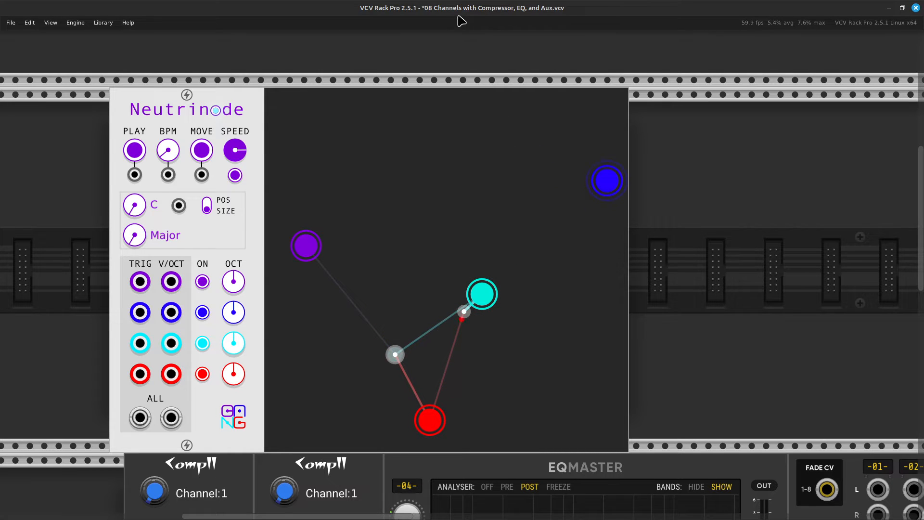
pyautogui.moveTo(393, 354); pyautogui.dragTo(383, 173)
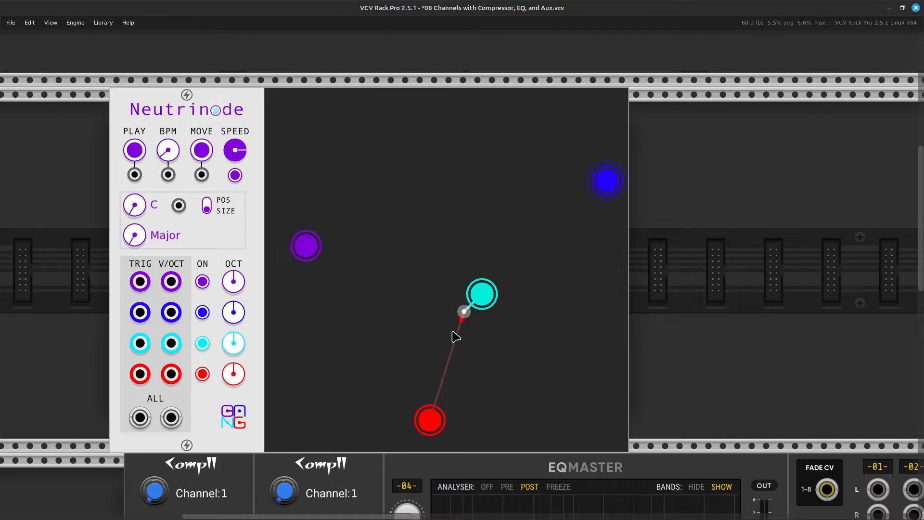
pyautogui.moveTo(466, 314); pyautogui.dragTo(385, 275)
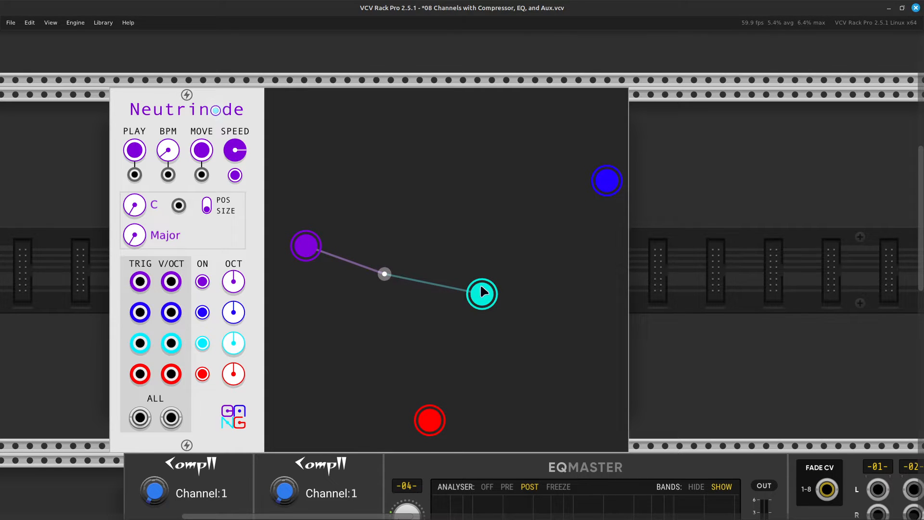
pyautogui.moveTo(612, 181); pyautogui.dragTo(583, 157)
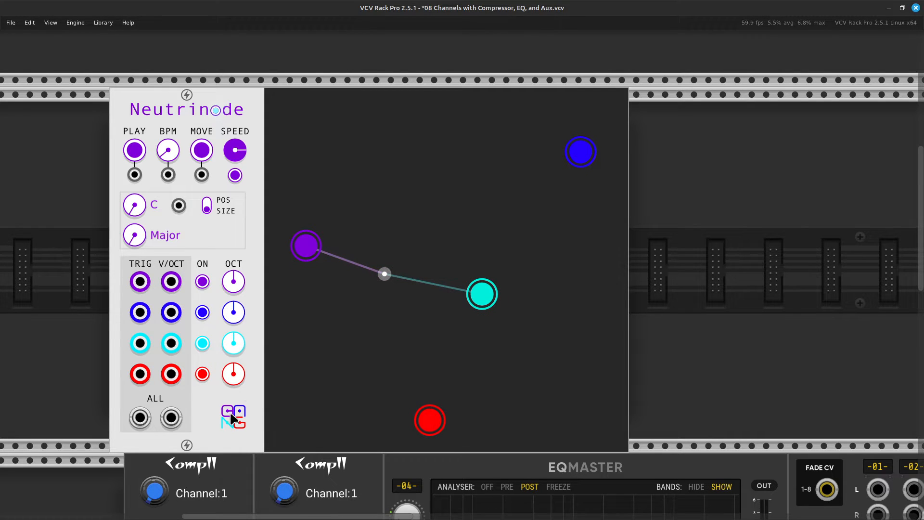
pyautogui.moveTo(384, 274); pyautogui.dragTo(433, 35)
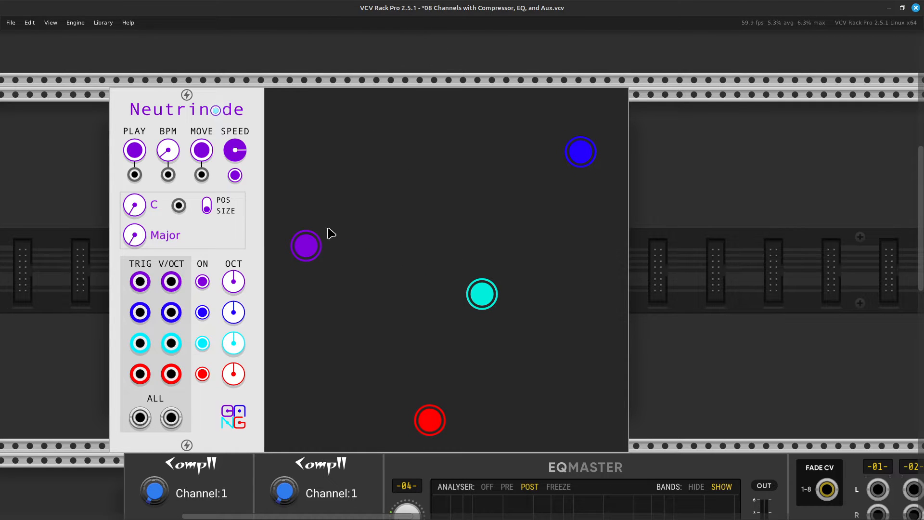
# Arrange the Neutrinode nodes in a rough square: blue upper left, purple upper right, red lower left, cyan lower right
pyautogui.moveTo(312, 253); pyautogui.dragTo(546, 215)
pyautogui.moveTo(585, 151); pyautogui.dragTo(367, 193)
pyautogui.moveTo(549, 210); pyautogui.dragTo(531, 190)
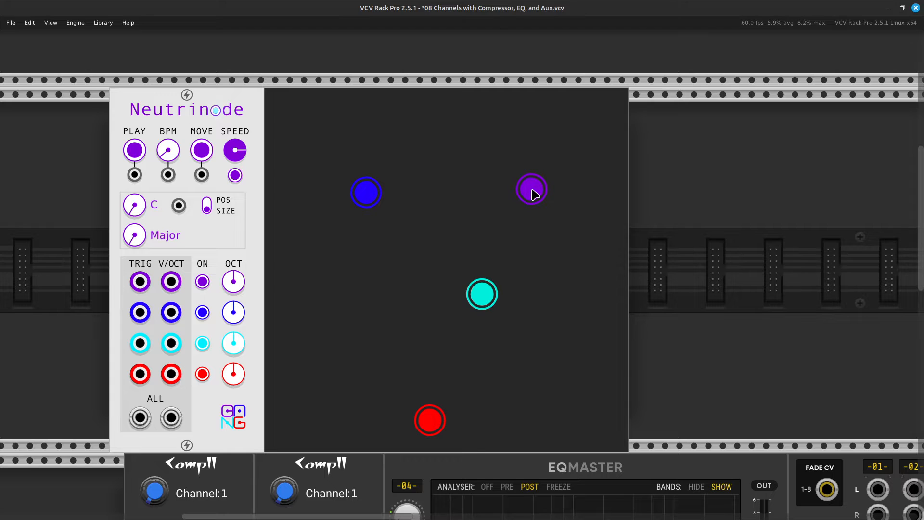
pyautogui.moveTo(428, 419); pyautogui.dragTo(359, 369)
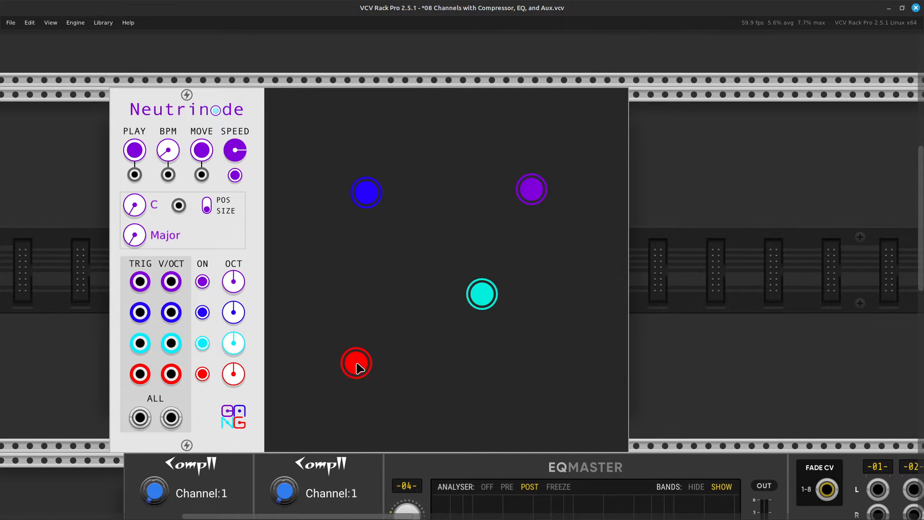
pyautogui.moveTo(480, 295); pyautogui.dragTo(535, 359)
# Remove the stray particle beside the blue node and realign the blue and cyan nodes with the square's corners
pyautogui.moveTo(367, 177); pyautogui.dragTo(406, 197)
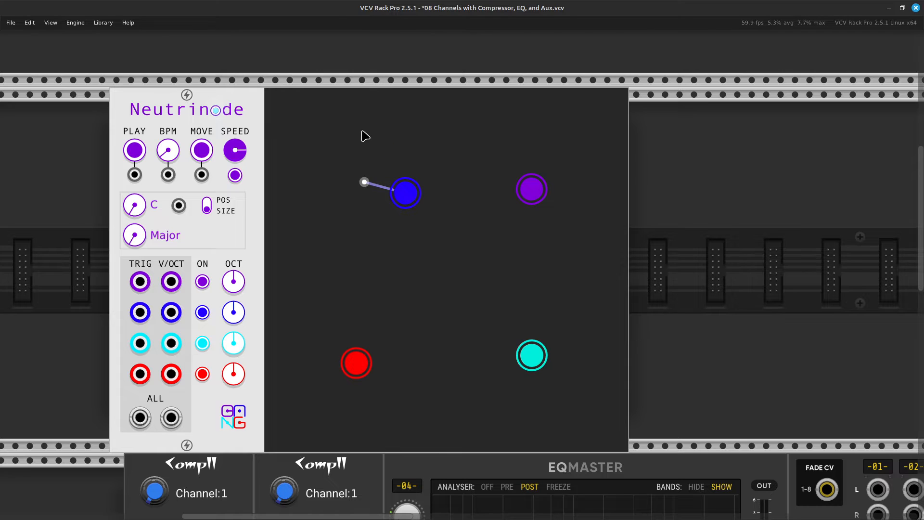
pyautogui.moveTo(364, 181); pyautogui.dragTo(387, 5)
pyautogui.moveTo(365, 183); pyautogui.dragTo(365, 75)
pyautogui.moveTo(407, 203); pyautogui.dragTo(357, 199)
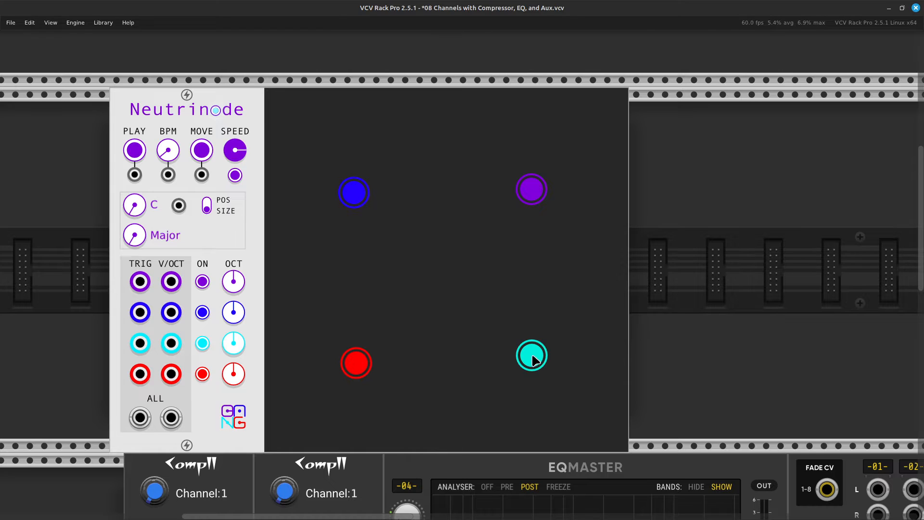
pyautogui.moveTo(529, 351)
pyautogui.mouseDown()
pyautogui.moveTo(540, 381)
pyautogui.moveTo(532, 362)
pyautogui.mouseUp()
# Switch Neutrinode's POS/SIZE setting to POS and set the root note to A
pyautogui.hscroll(-3, 232, 220)
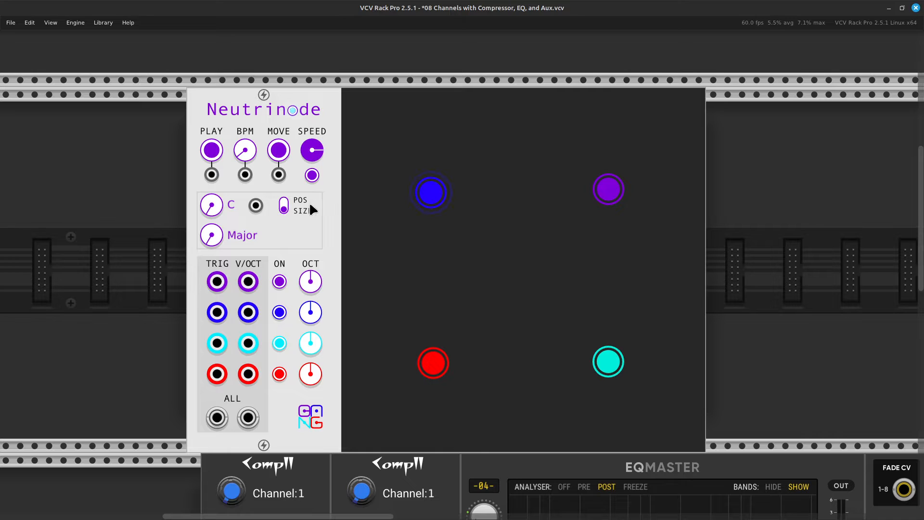
pyautogui.click(295, 205)
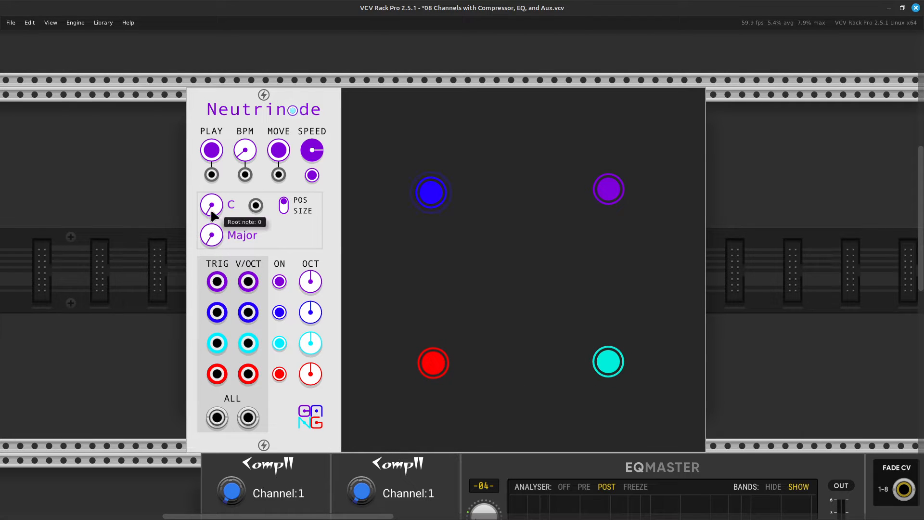
pyautogui.moveTo(211, 205); pyautogui.dragTo(211, 187)
# Go through Neutrinode's available scales up to Augmented 7 and set the scale to Maj Pentatonic
pyautogui.moveTo(210, 237)
pyautogui.mouseDown()
pyautogui.moveTo(210, 220)
pyautogui.moveTo(210, 238)
pyautogui.mouseUp()
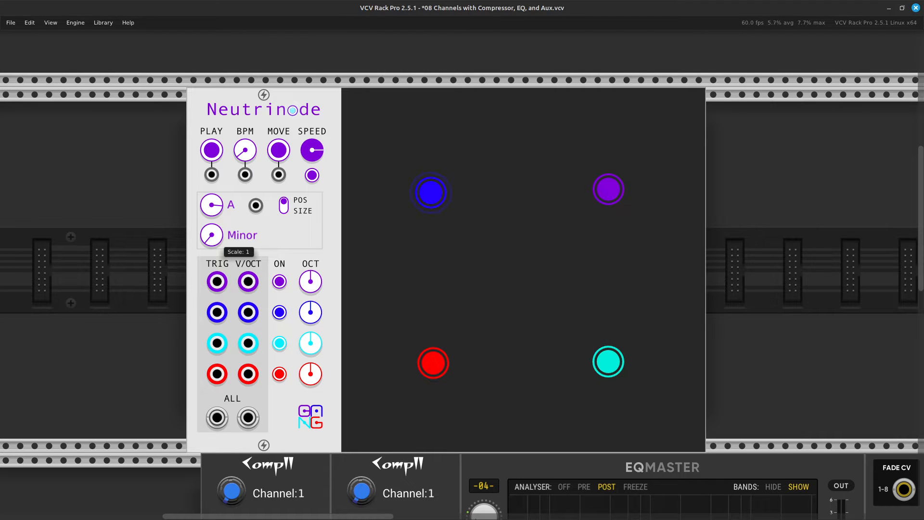
pyautogui.moveTo(211, 234); pyautogui.dragTo(211, 233)
pyautogui.moveTo(212, 233); pyautogui.dragTo(211, 224)
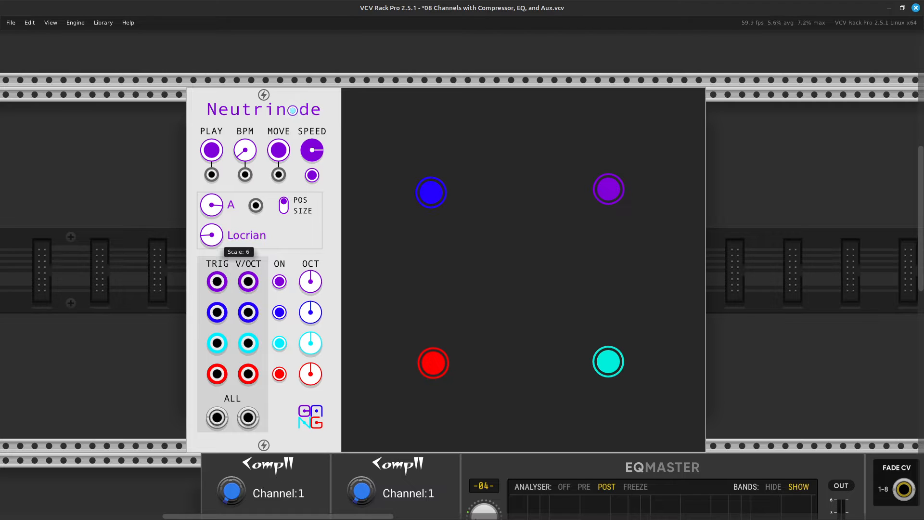
pyautogui.moveTo(211, 224); pyautogui.dragTo(212, 220)
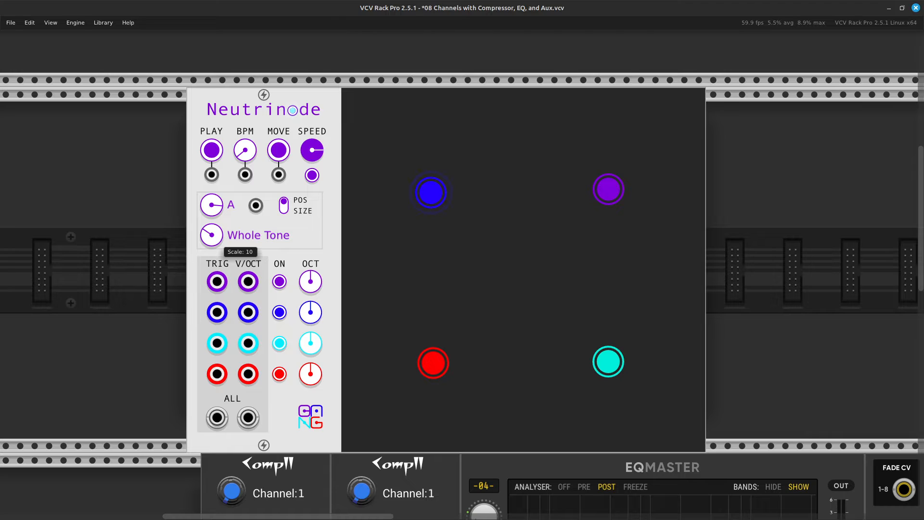
pyautogui.moveTo(212, 235); pyautogui.dragTo(211, 225)
pyautogui.moveTo(211, 225)
pyautogui.mouseDown()
pyautogui.moveTo(212, 234)
pyautogui.moveTo(211, 221)
pyautogui.mouseUp()
pyautogui.moveTo(211, 221); pyautogui.dragTo(211, 217)
pyautogui.moveTo(211, 217); pyautogui.dragTo(211, 214)
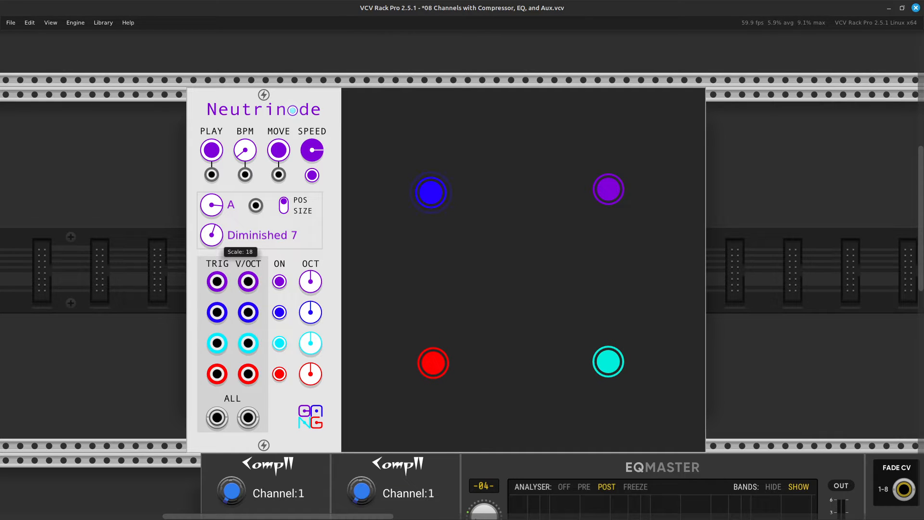
pyautogui.moveTo(211, 214); pyautogui.dragTo(211, 211)
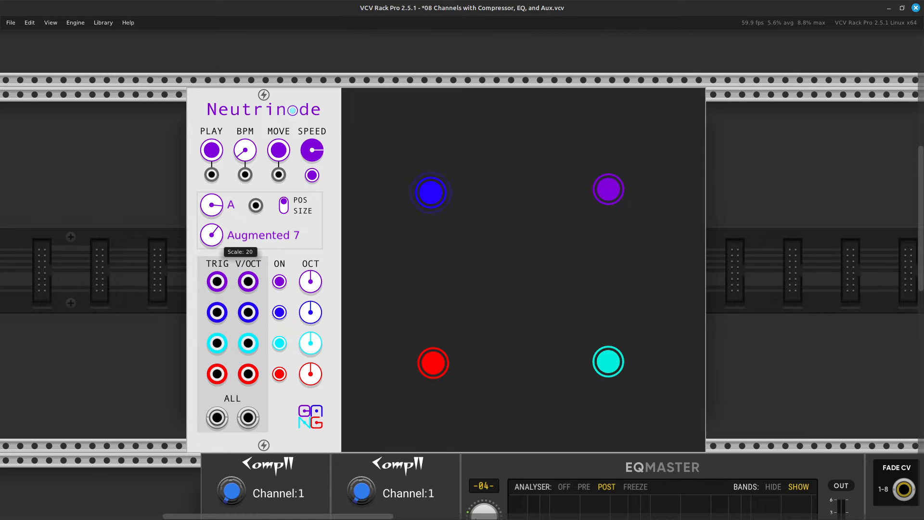
pyautogui.moveTo(211, 211)
pyautogui.mouseDown()
pyautogui.moveTo(212, 199)
pyautogui.moveTo(212, 214)
pyautogui.mouseUp()
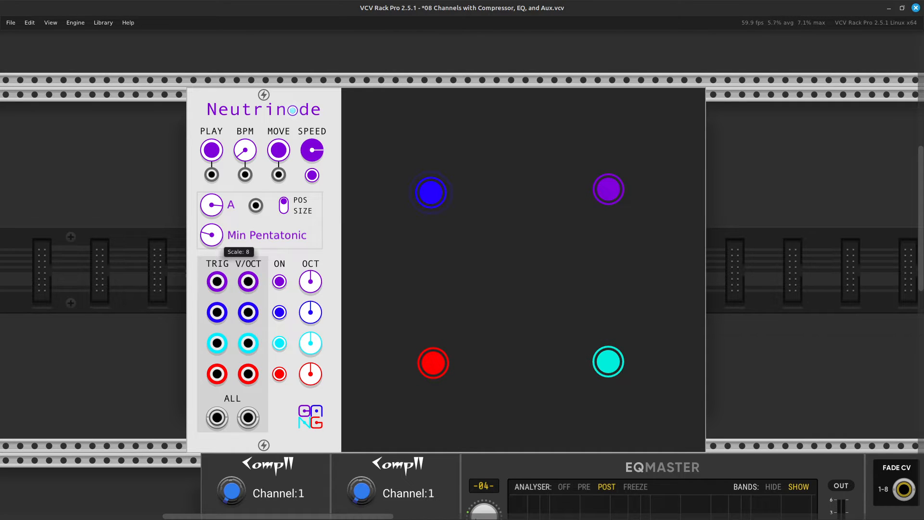
pyautogui.moveTo(211, 214); pyautogui.dragTo(211, 215)
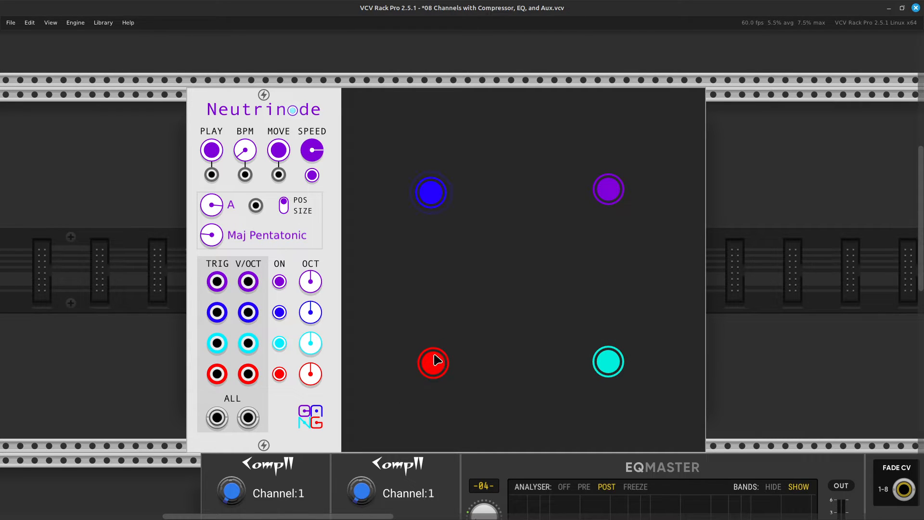
# Nudge the red node slightly up and left to line it up with the blue and cyan nodes
pyautogui.moveTo(434, 359); pyautogui.dragTo(432, 364)
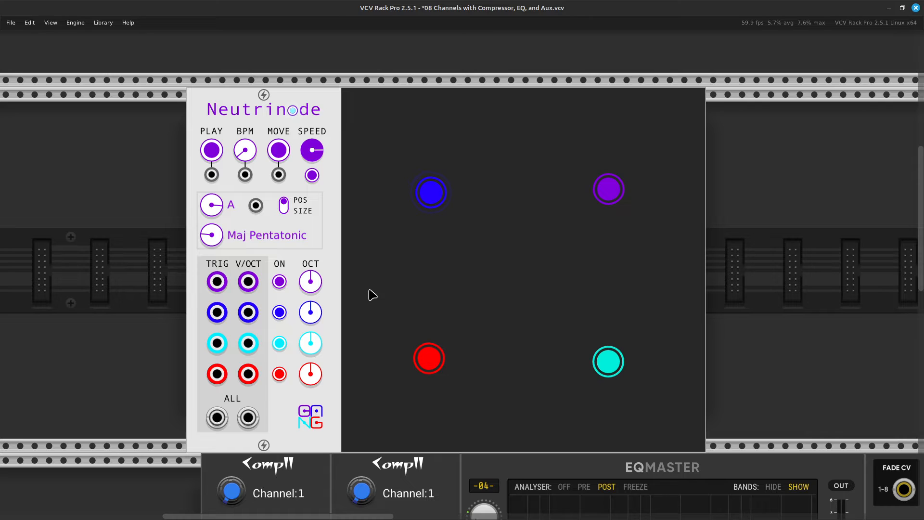
# Add Audible Instruments' Macro Oscillator 2 flush beside Neutrinode and set its model to Filtered noise
pyautogui.hscroll(6, 401, 272)
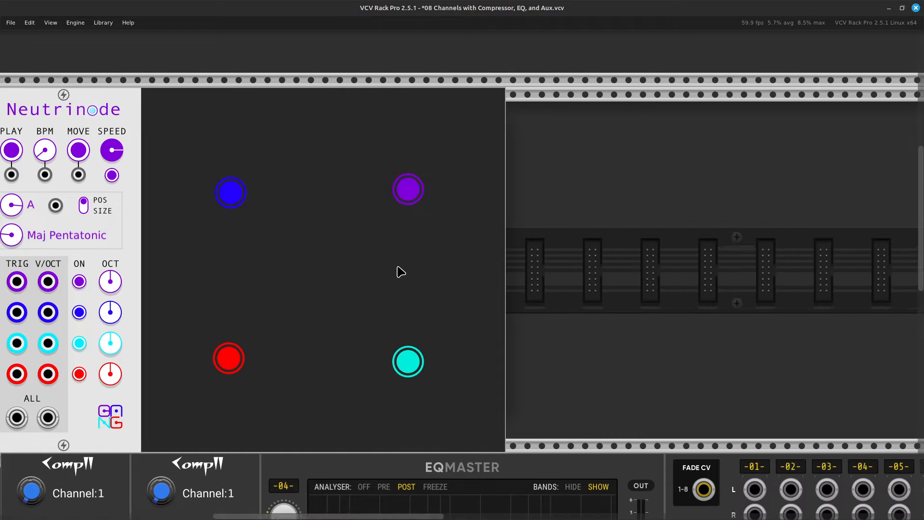
pyautogui.rightClick(532, 277)
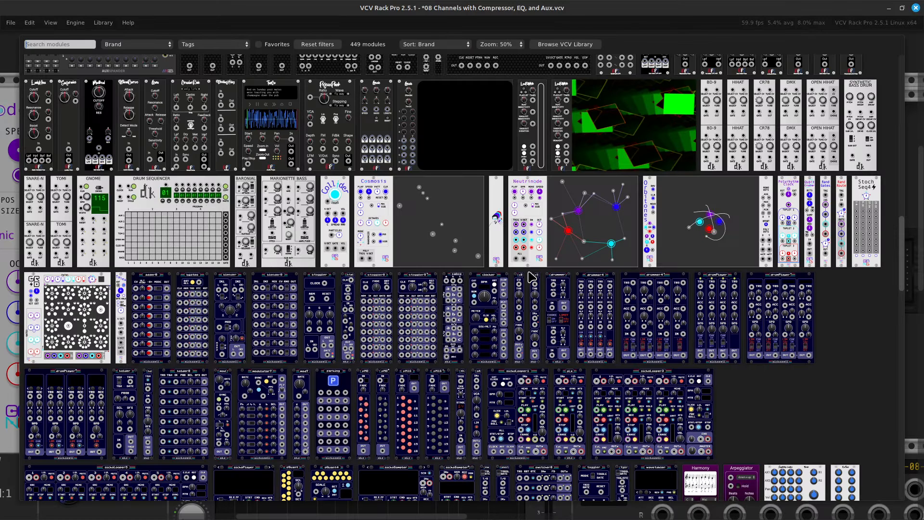
pyautogui.scroll(10, 531, 277)
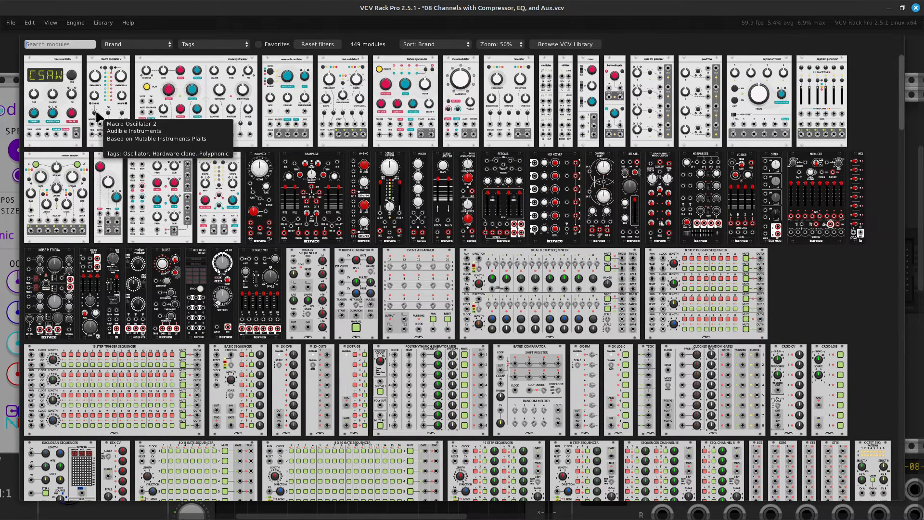
pyautogui.click(101, 96)
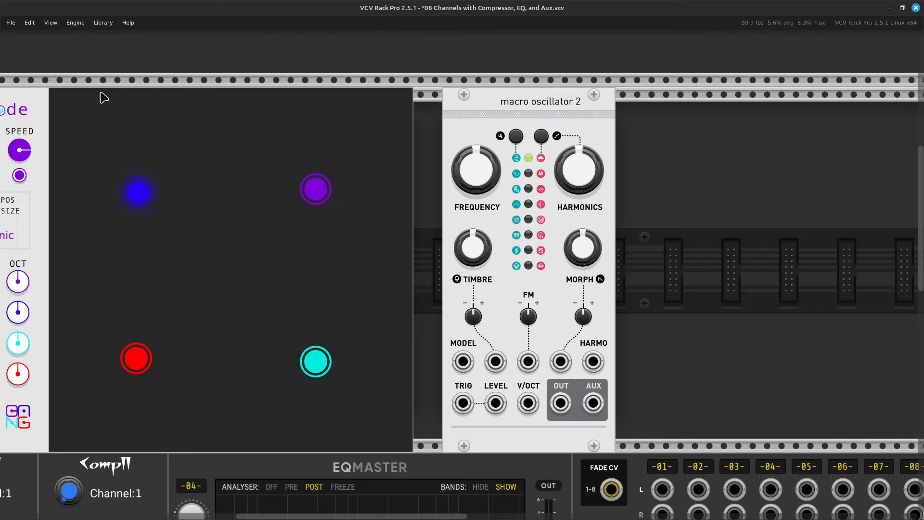
pyautogui.click(513, 114)
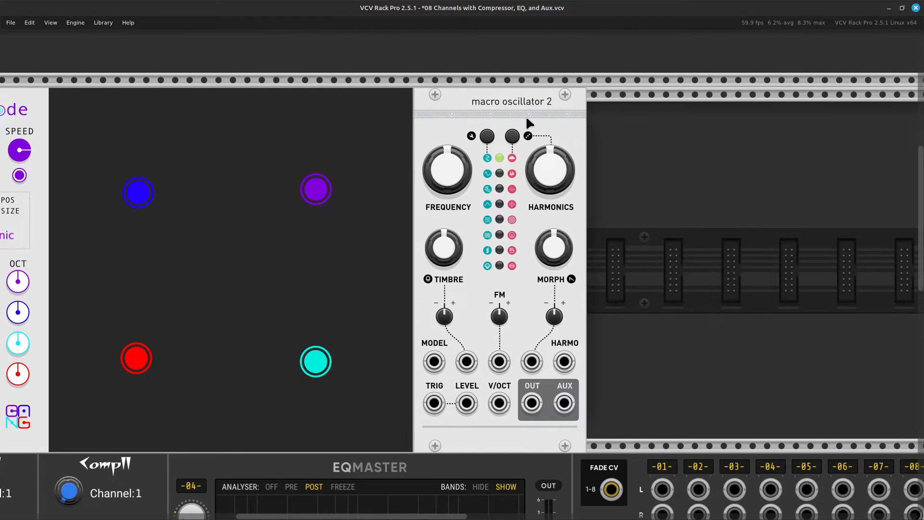
pyautogui.rightClick(469, 312)
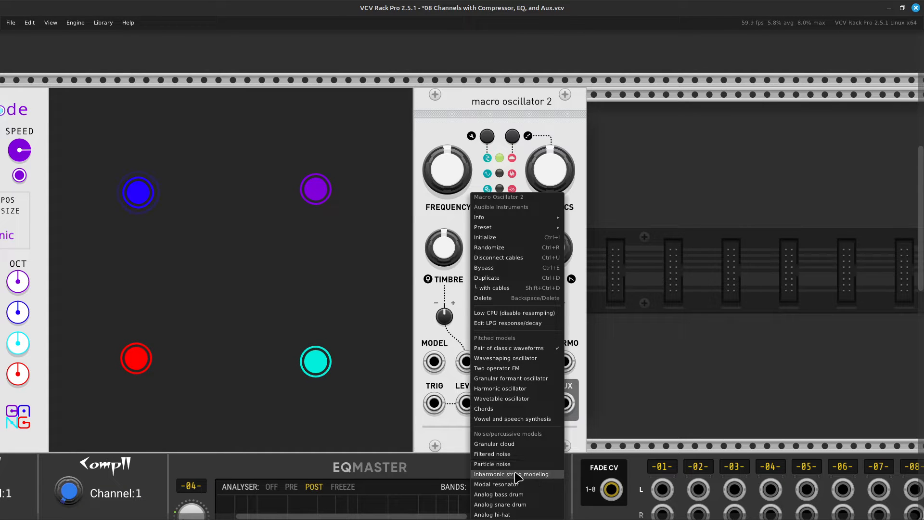
pyautogui.click(541, 455)
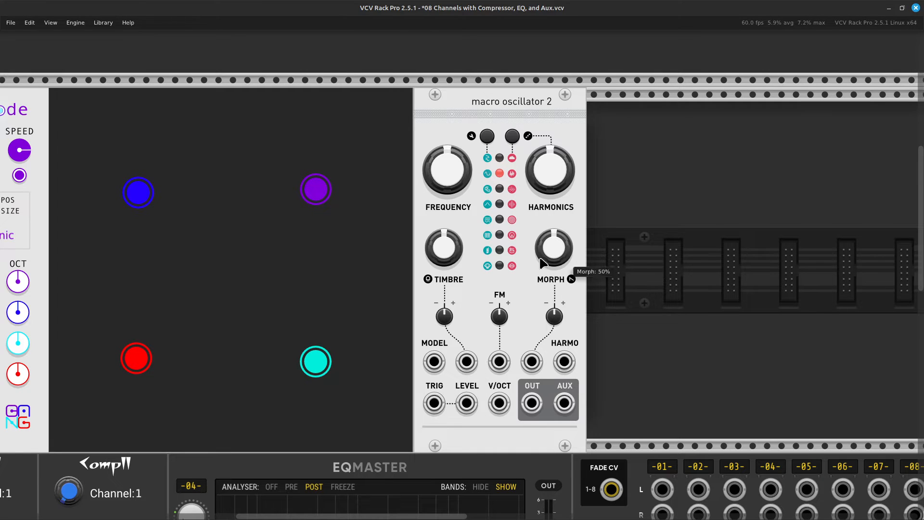
# Search the modules for adsr and add Befaco's VC ADSR beside Macro Oscillator 2
pyautogui.hscroll(-5, 298, 313)
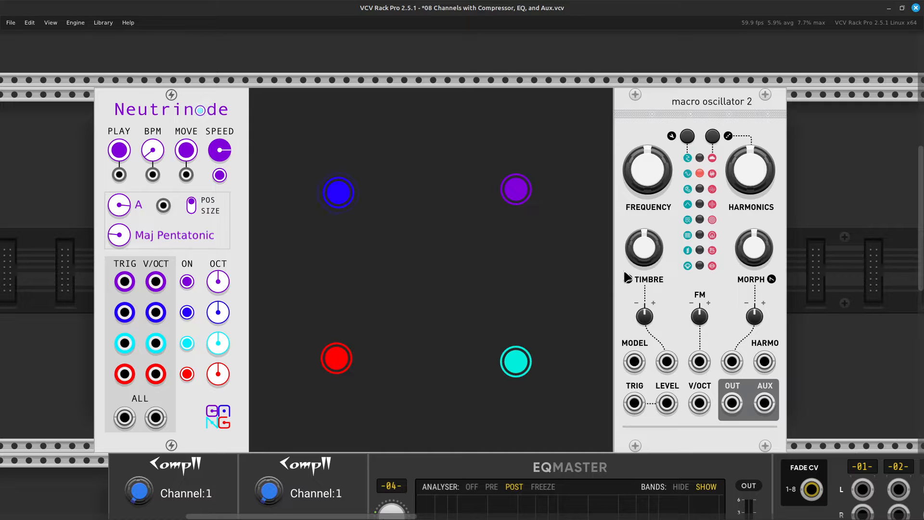
pyautogui.hscroll(2, 625, 271)
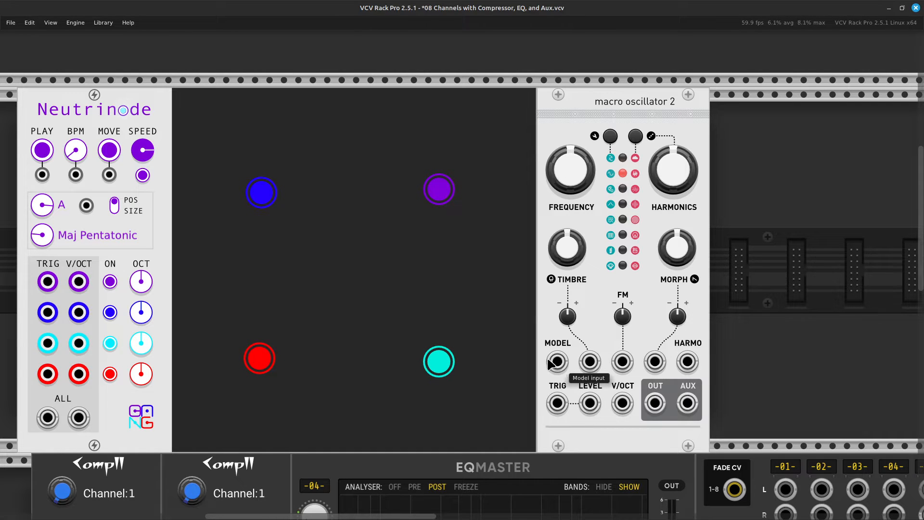
pyautogui.hscroll(3, 549, 364)
pyautogui.rightClick(640, 305)
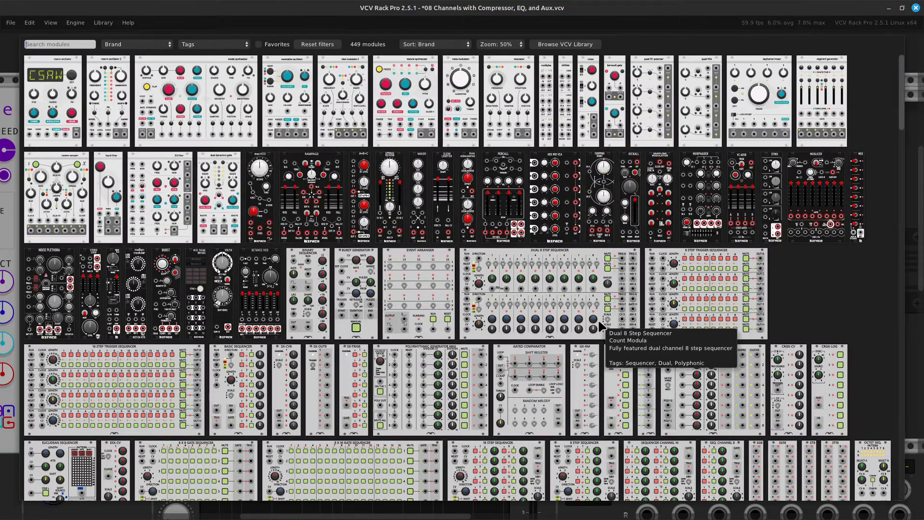
pyautogui.write('adsr')
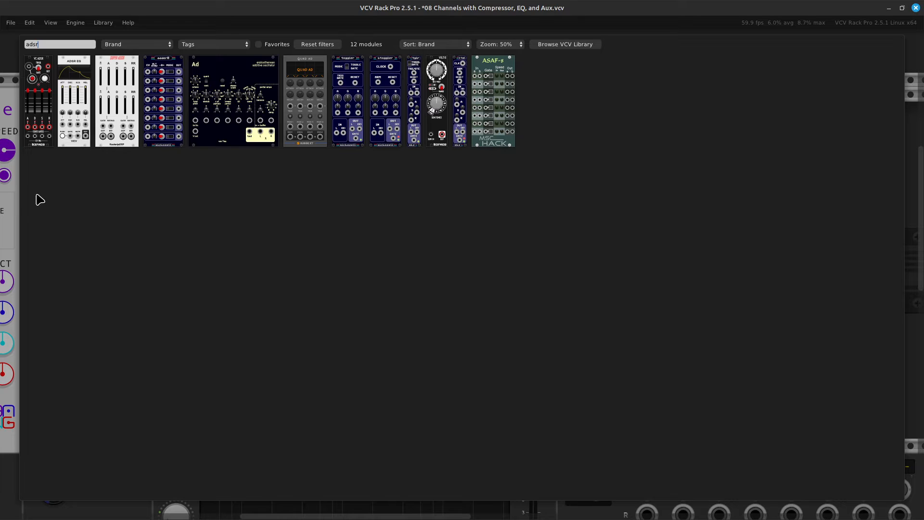
pyautogui.click(42, 123)
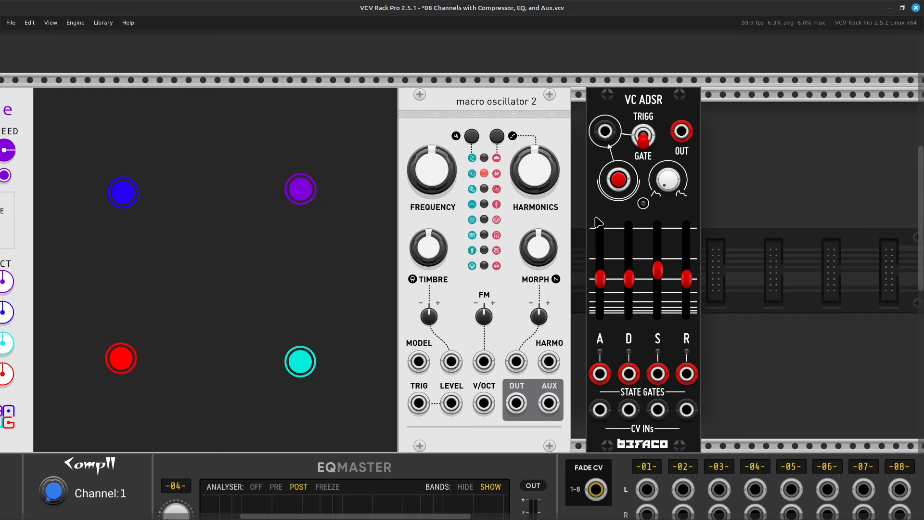
# Patch Neutrinode's red trigger output to VC ADSR's gate input with a blue cable and switch the envelope to trigger mode
pyautogui.hscroll(-8, 588, 213)
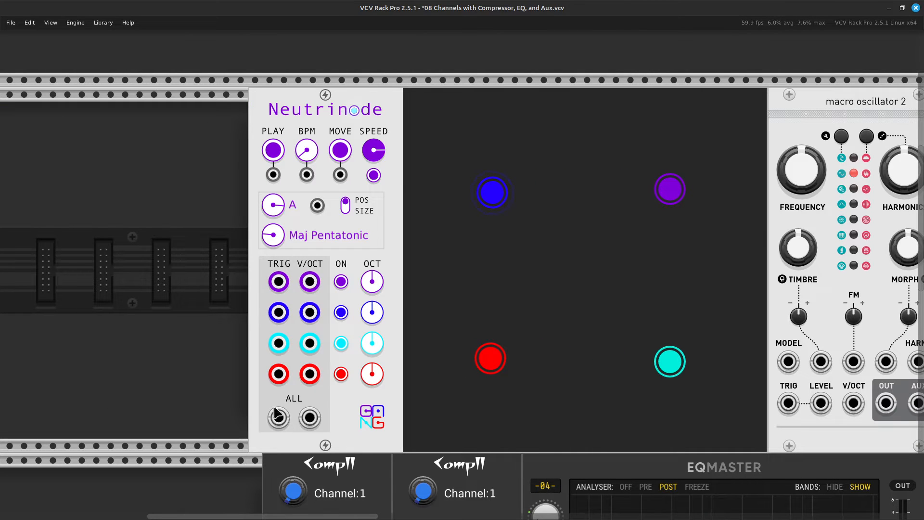
pyautogui.rightClick(278, 376)
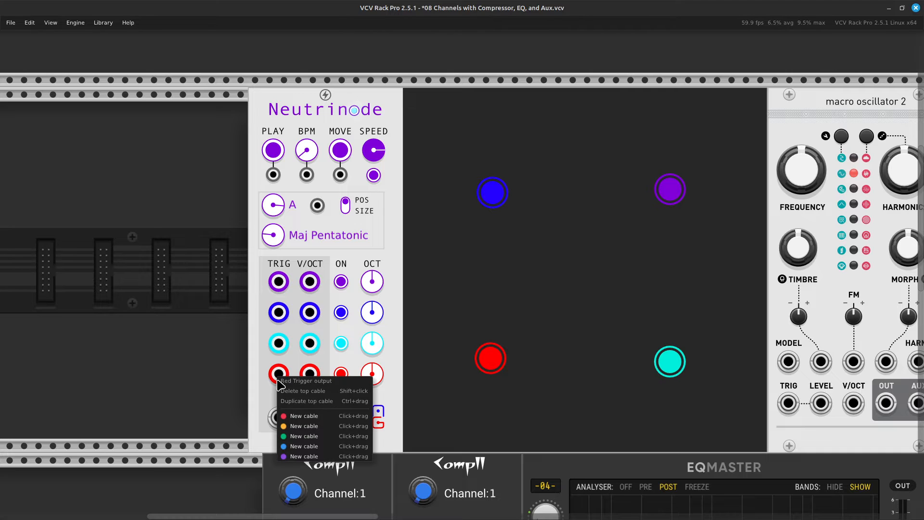
pyautogui.click(256, 388)
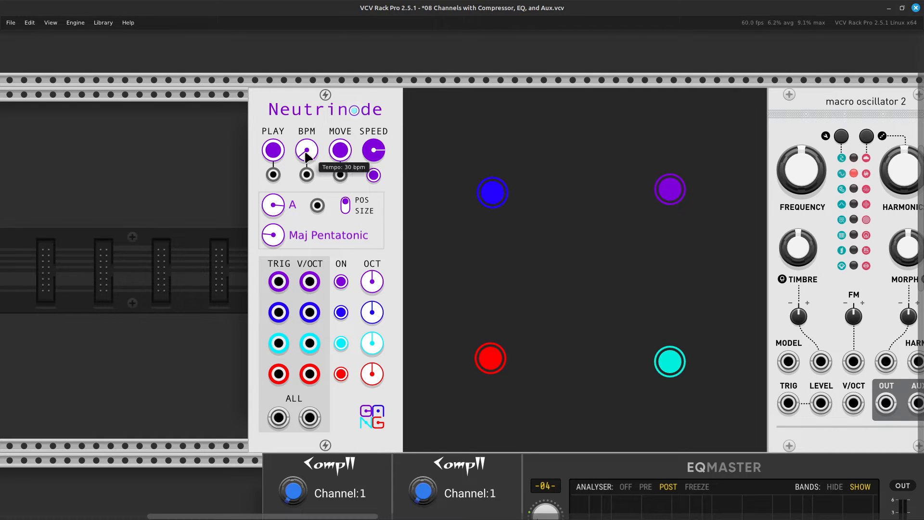
pyautogui.moveTo(304, 152)
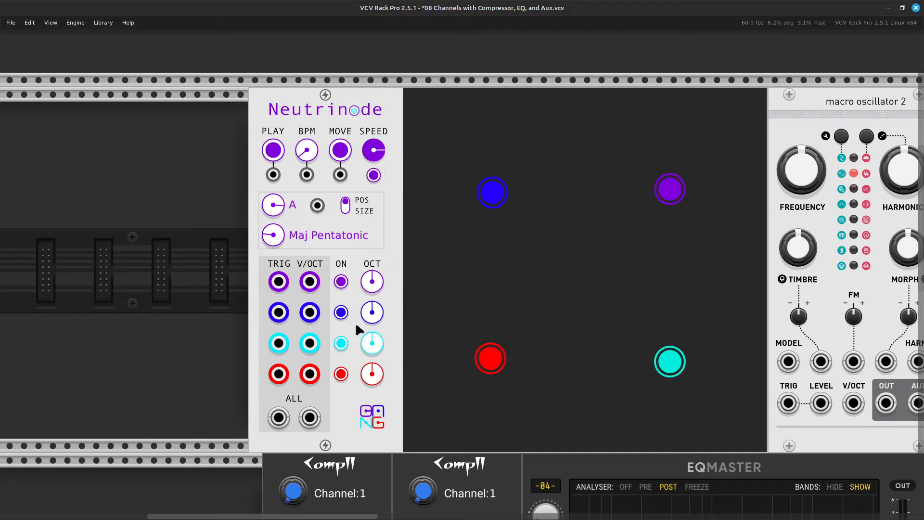
pyautogui.rightClick(277, 380)
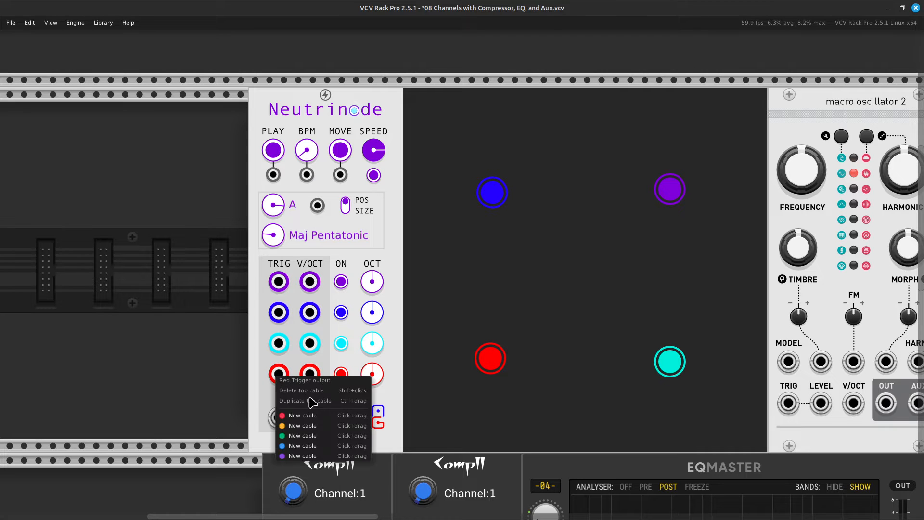
pyautogui.moveTo(330, 449); pyautogui.dragTo(590, 132)
pyautogui.hscroll(5, 435, 424)
pyautogui.hscroll(5, 441, 427)
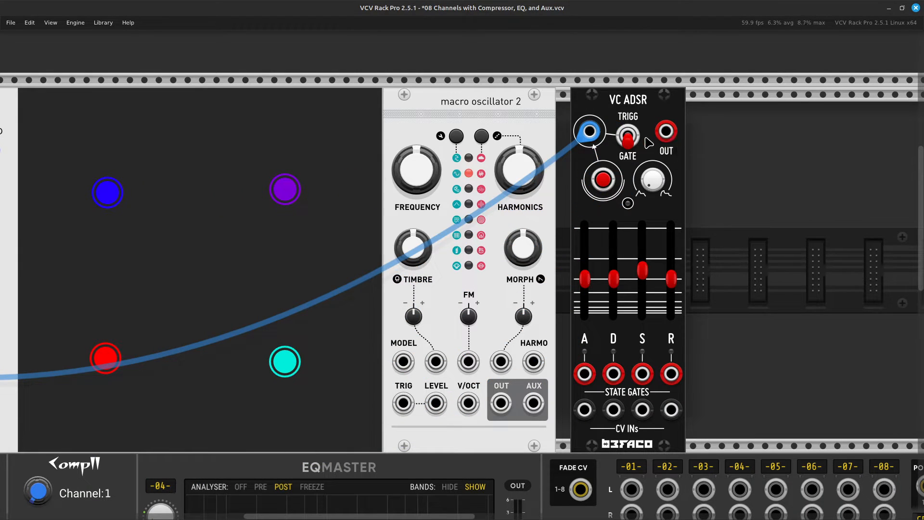
pyautogui.click(628, 139)
# Shape the VC ADSR envelope with minimum attack, maximum decay, 100% sustain and release about two-thirds up
pyautogui.hscroll(6, 662, 153)
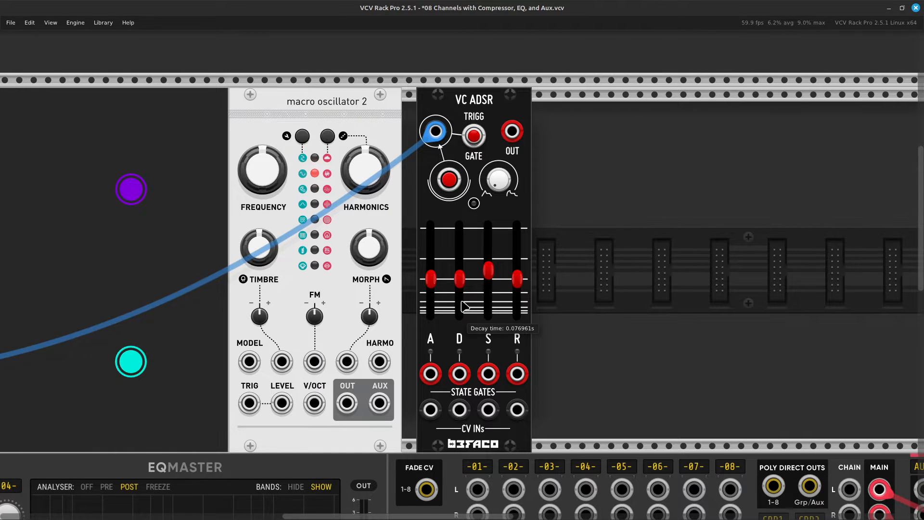
pyautogui.moveTo(431, 279); pyautogui.dragTo(431, 226)
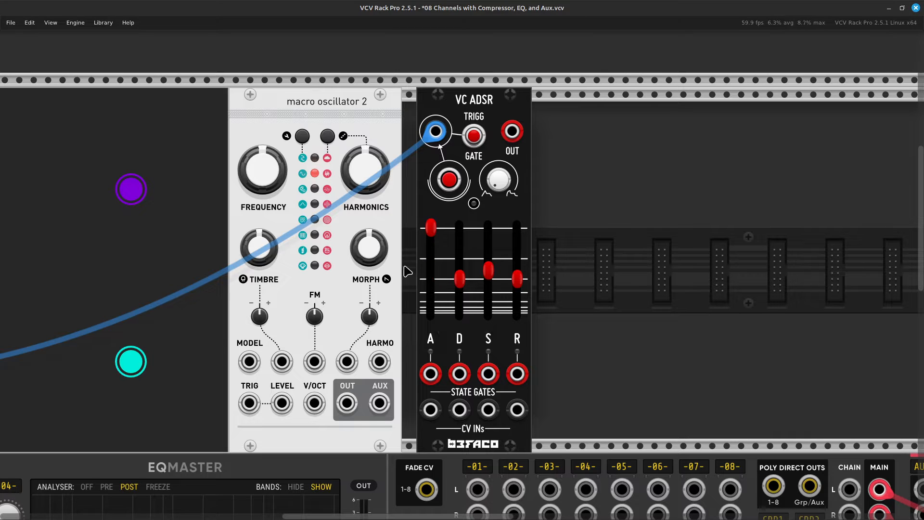
pyautogui.moveTo(423, 221); pyautogui.dragTo(423, 310)
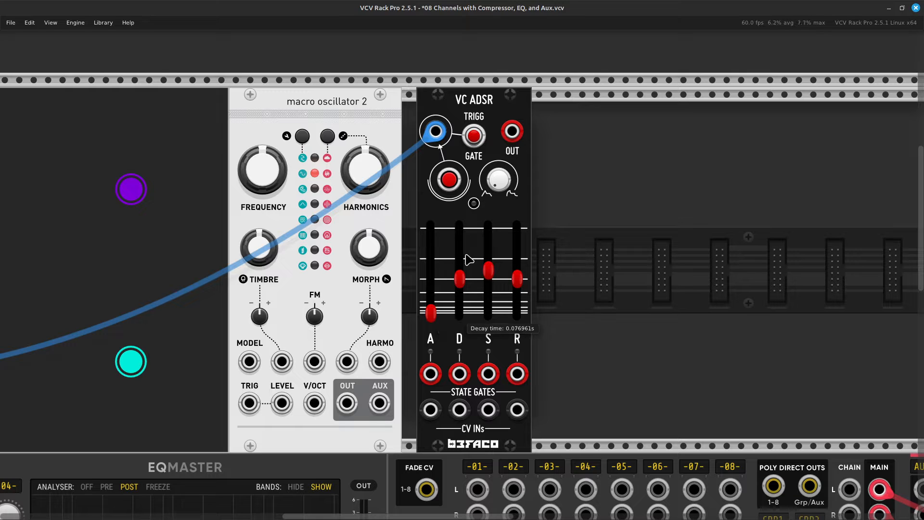
pyautogui.moveTo(461, 283); pyautogui.dragTo(459, 227)
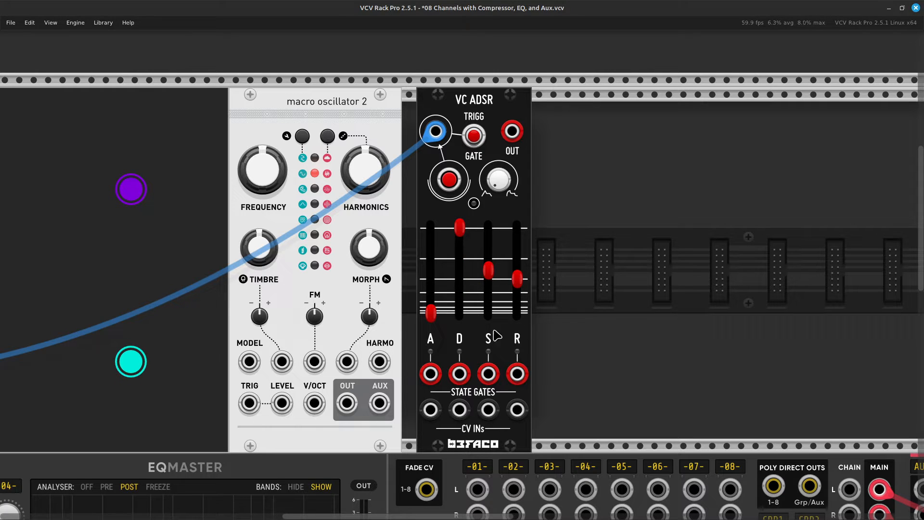
pyautogui.moveTo(488, 270); pyautogui.dragTo(488, 226)
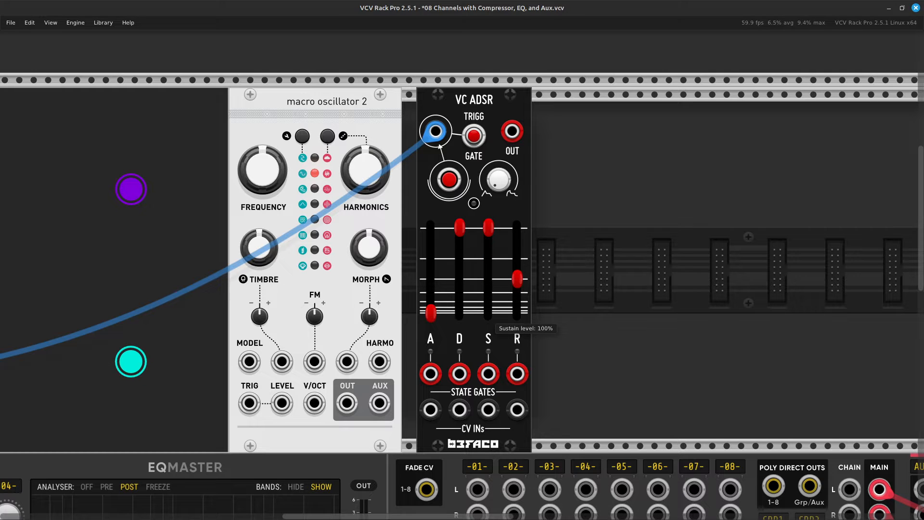
pyautogui.moveTo(517, 279); pyautogui.dragTo(517, 226)
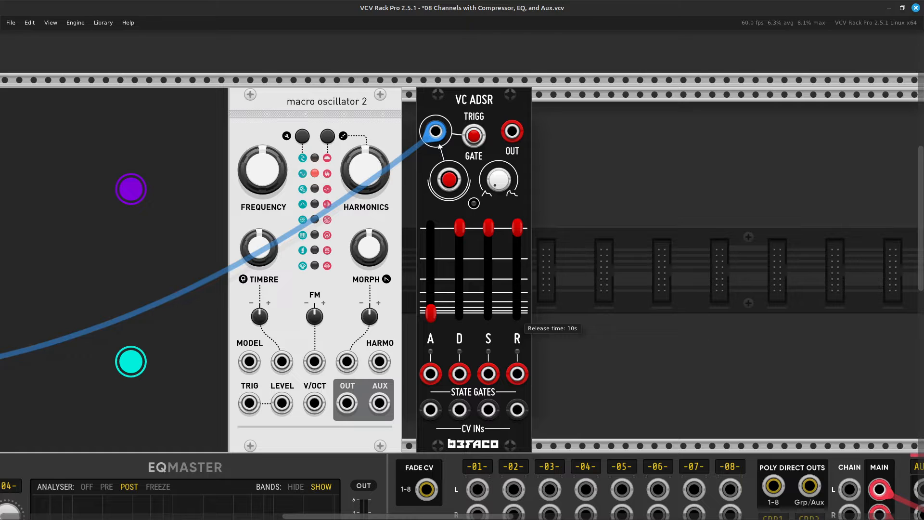
pyautogui.moveTo(518, 232); pyautogui.dragTo(518, 260)
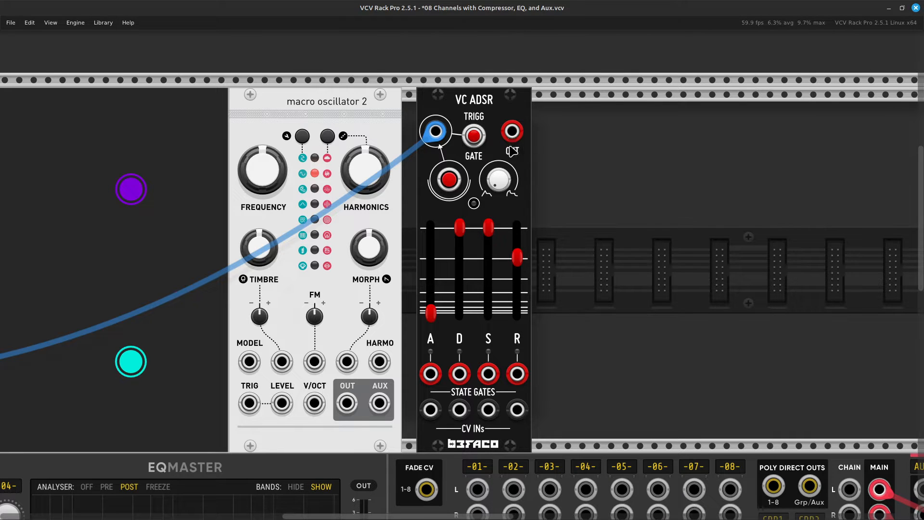
# Patch VC ADSR's output to mixer channel 1's V input in green and Macro Oscillator 2's OUT to channel 1's L input in red
pyautogui.rightClick(513, 137)
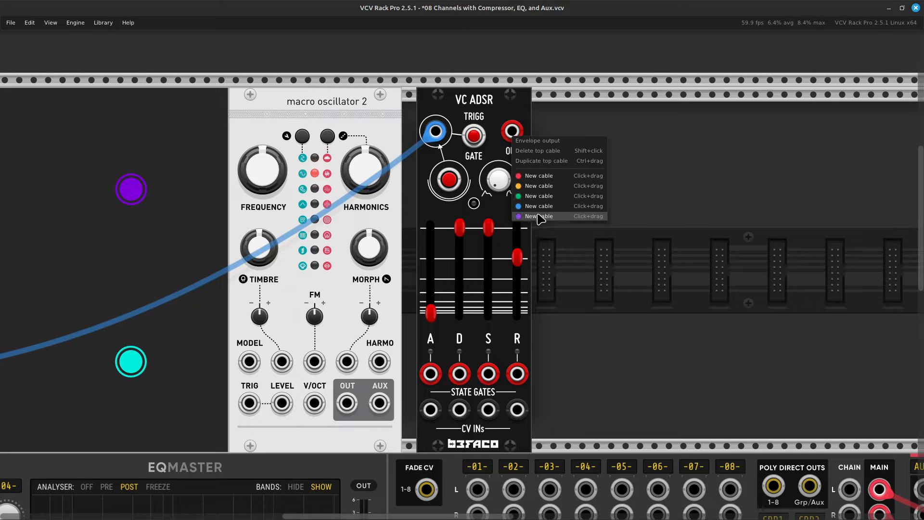
pyautogui.moveTo(539, 196); pyautogui.dragTo(487, 388)
pyautogui.scroll(-5, 602, 316)
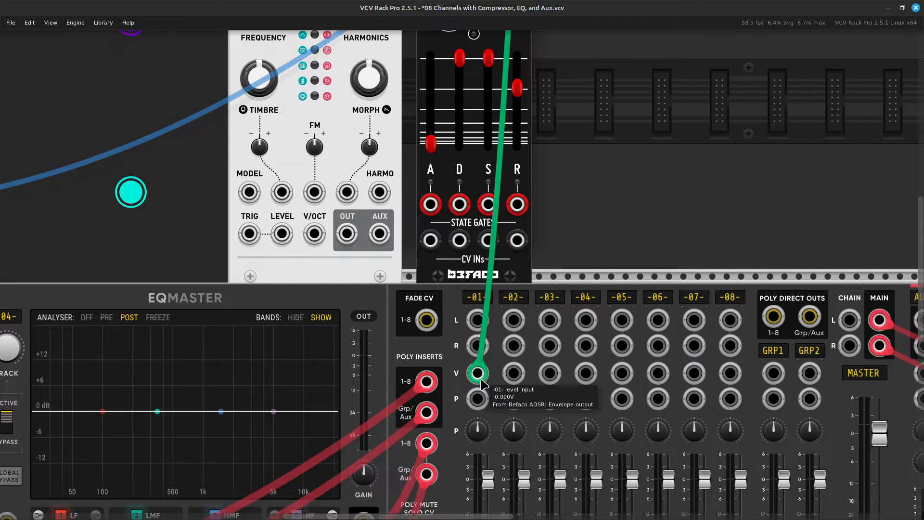
pyautogui.scroll(3, 433, 346)
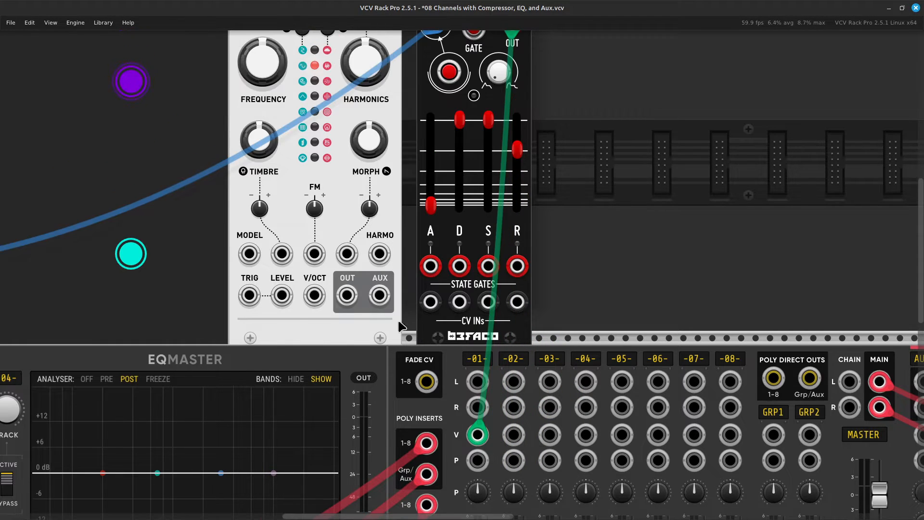
pyautogui.rightClick(341, 297)
pyautogui.moveTo(365, 340); pyautogui.dragTo(472, 388)
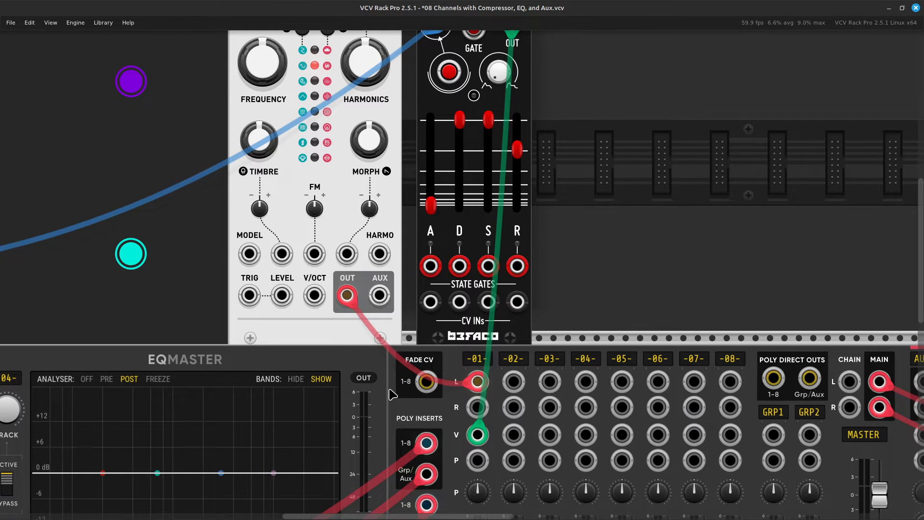
# Patch Neutrinode's red V/OCT output to Macro Oscillator 2's V/OCT input with an orange cable
pyautogui.hscroll(-5, 392, 395)
pyautogui.scroll(-3, 437, 367)
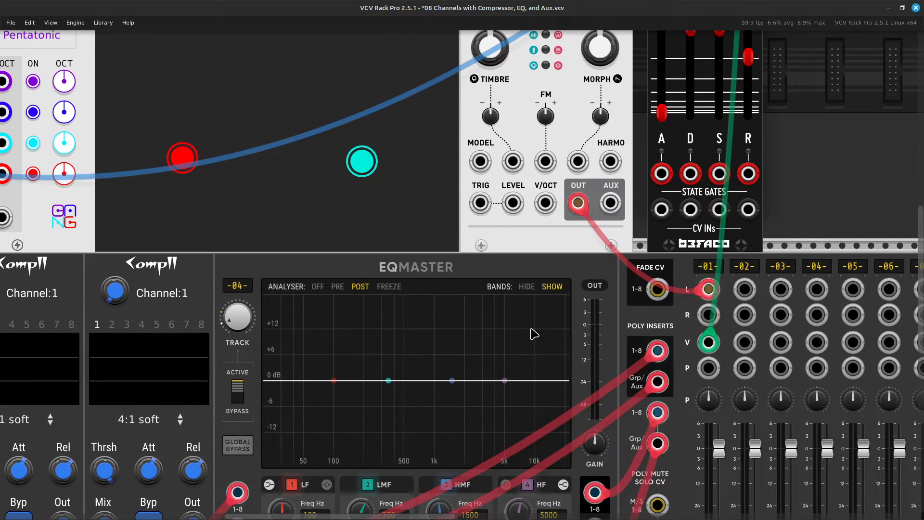
pyautogui.scroll(4, 534, 334)
pyautogui.hscroll(-5, 534, 333)
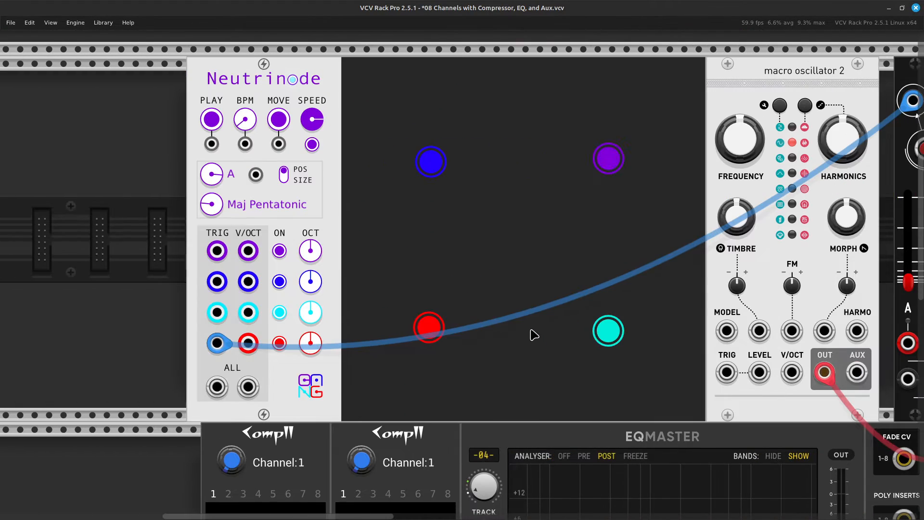
pyautogui.hscroll(-2, 529, 333)
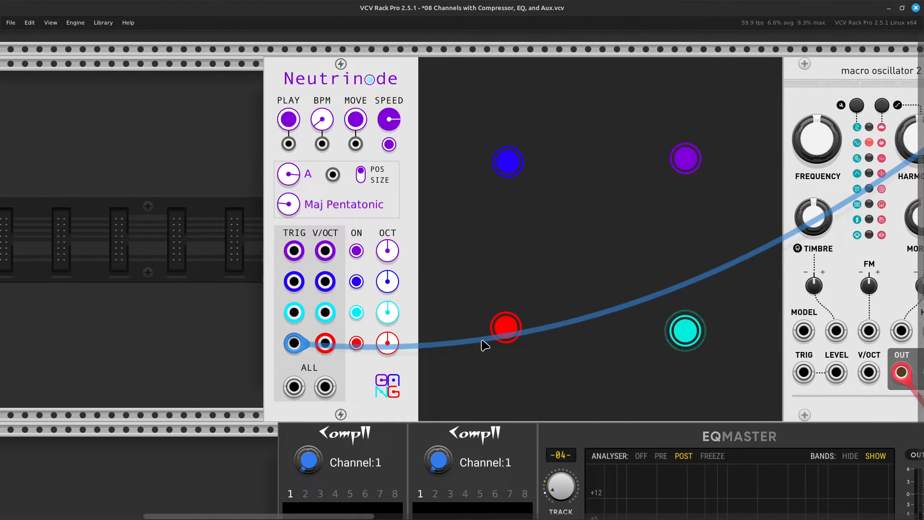
pyautogui.rightClick(328, 341)
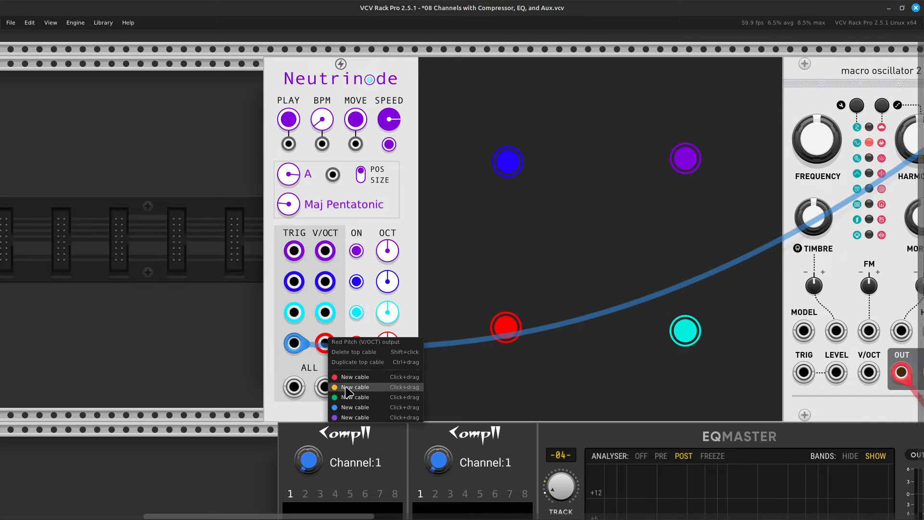
pyautogui.moveTo(348, 387); pyautogui.dragTo(458, 382)
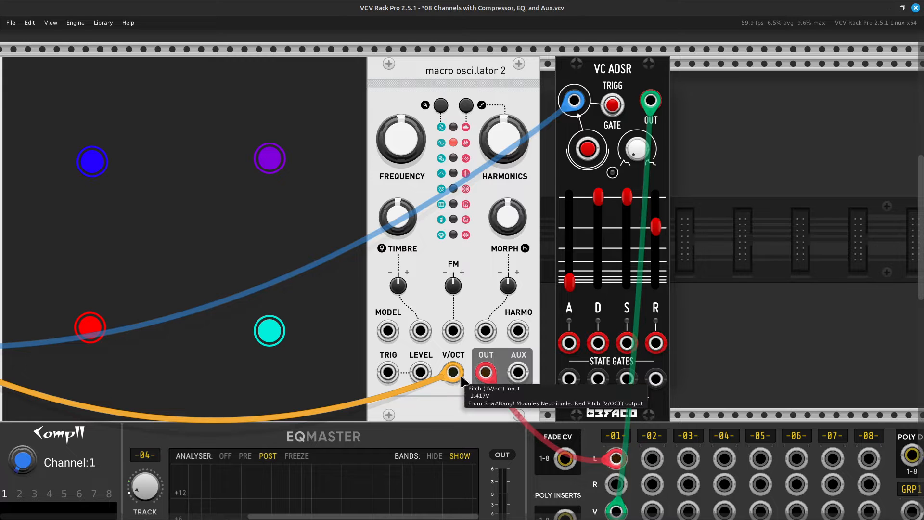
pyautogui.hscroll(-4, 530, 356)
pyautogui.hscroll(-5, 581, 332)
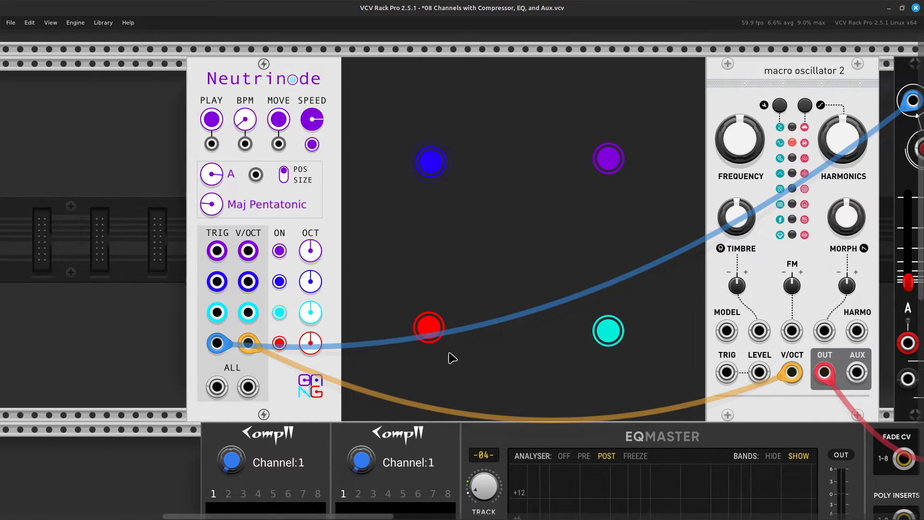
# Add a particle in the middle of Neutrinode's field between the four coloured nodes and nudge it slightly toward the purple and cyan side
pyautogui.click(513, 234)
pyautogui.scroll(2, 524, 308)
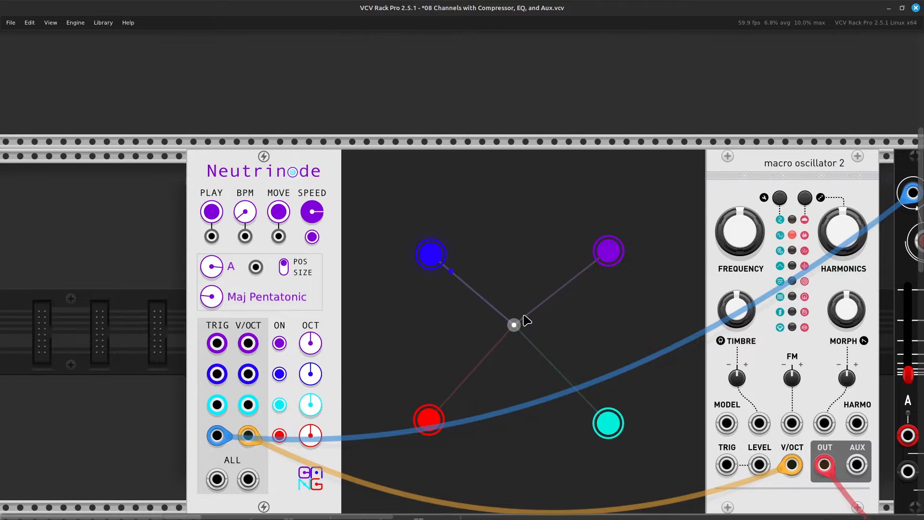
pyautogui.moveTo(516, 326); pyautogui.dragTo(523, 325)
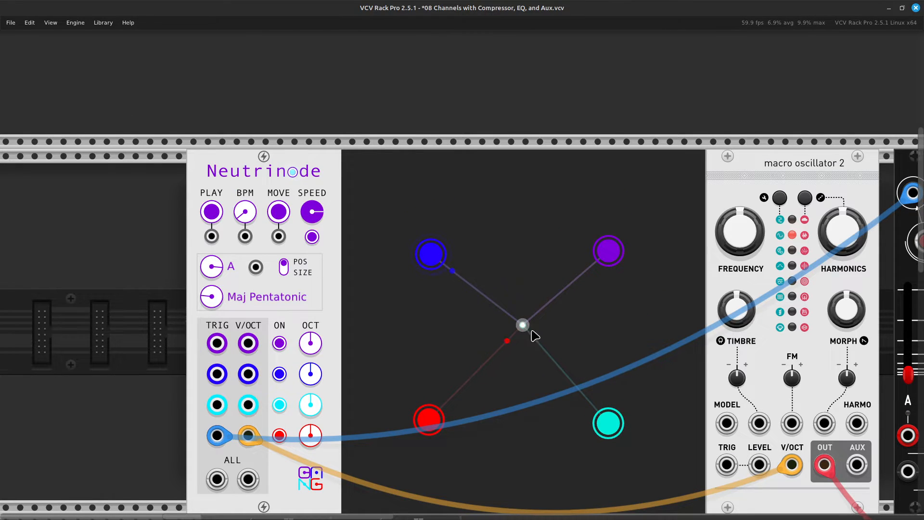
# Set Macro Oscillator 2's Frequency to -0.3734 semitones
pyautogui.hscroll(4, 553, 334)
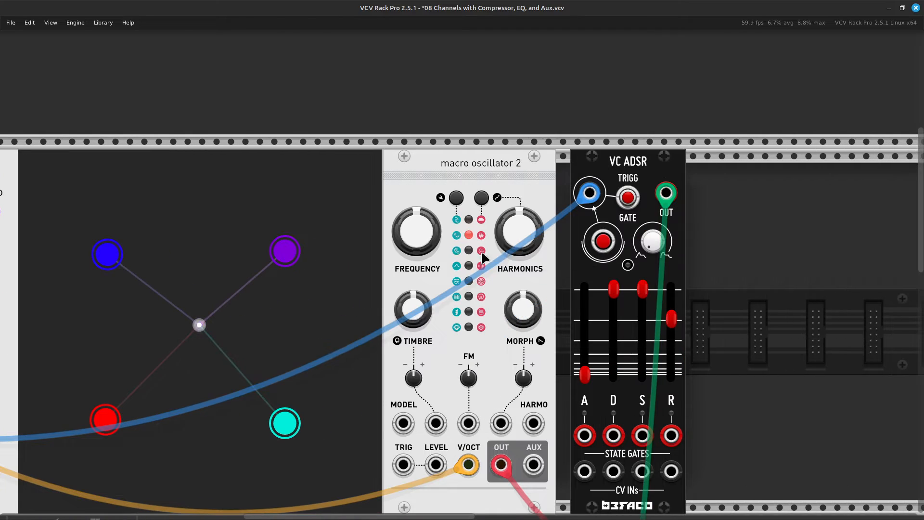
pyautogui.rightClick(413, 228)
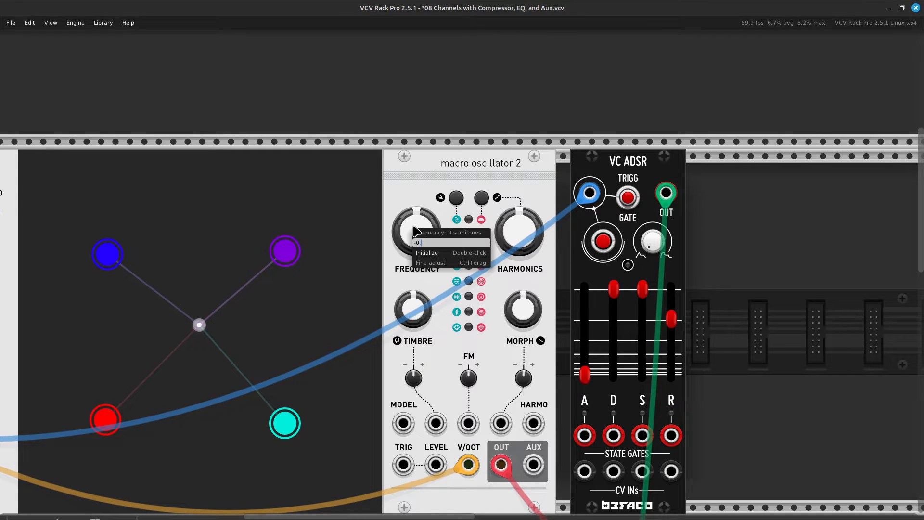
pyautogui.write('3734')
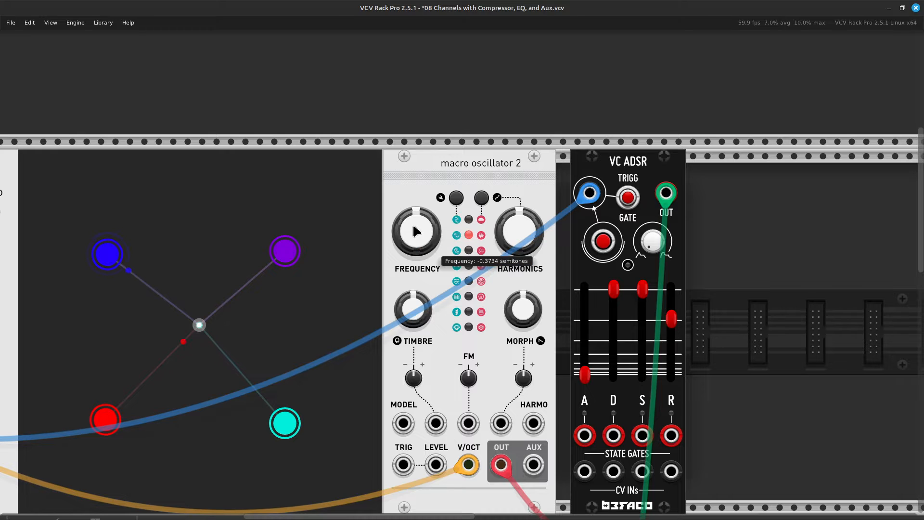
pyautogui.press('Return')
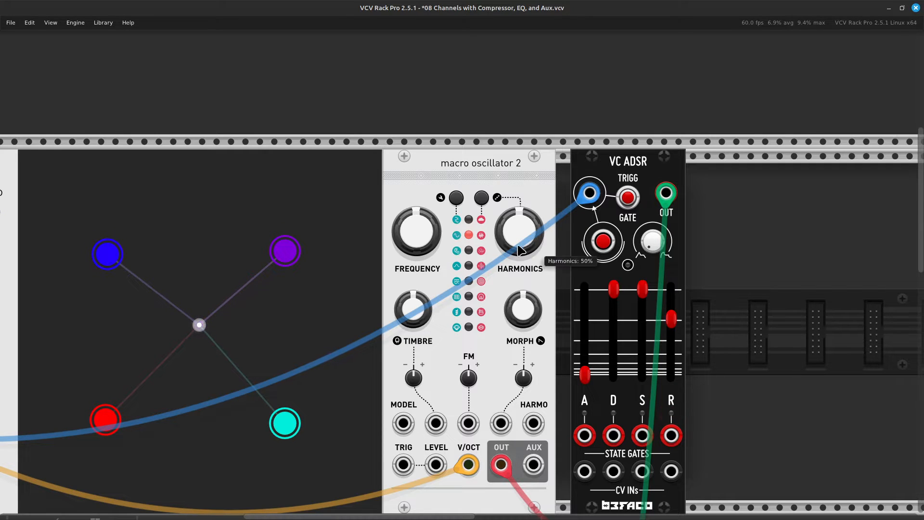
# Sweep Macro Oscillator 2's Harmonics down, up and back to its minimum
pyautogui.moveTo(518, 221); pyautogui.dragTo(518, 260)
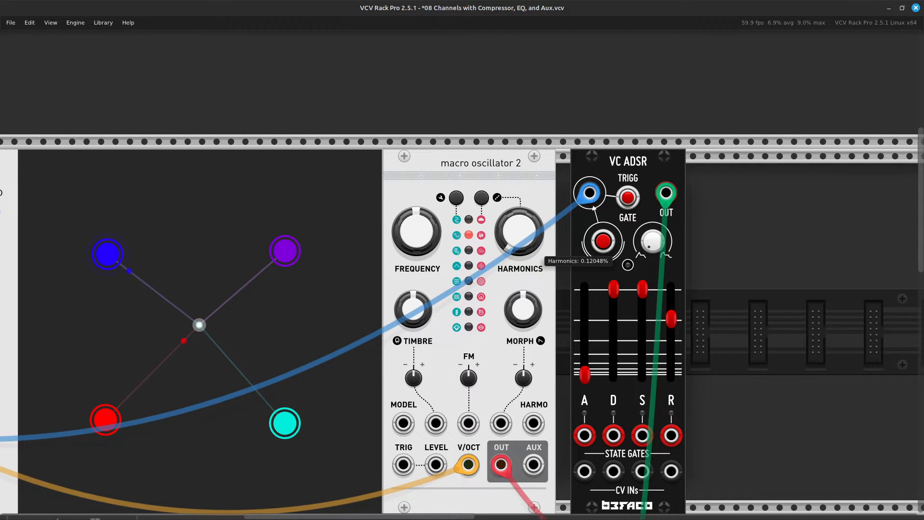
pyautogui.moveTo(518, 259); pyautogui.dragTo(517, 183)
pyautogui.moveTo(518, 231); pyautogui.dragTo(518, 264)
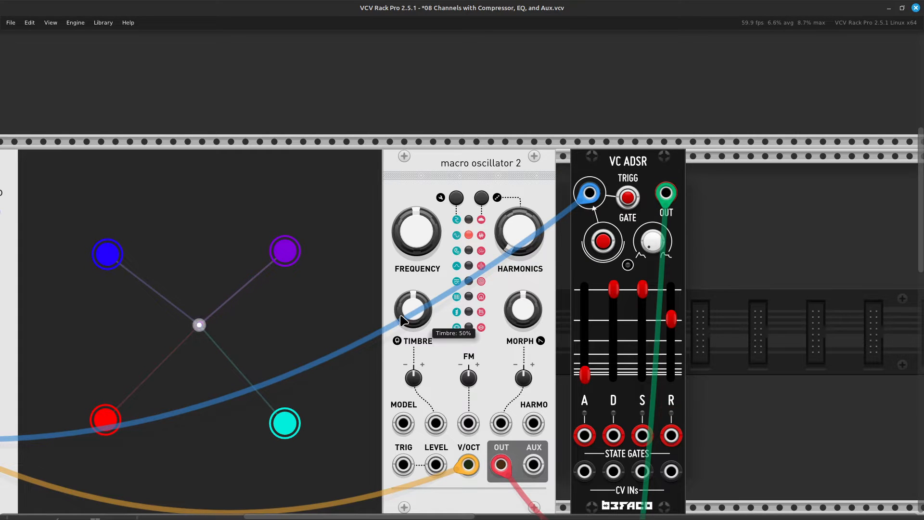
# Set Macro Oscillator 2's Timbre to a low value near its minimum and Morph to about 79%
pyautogui.moveTo(408, 314); pyautogui.dragTo(408, 358)
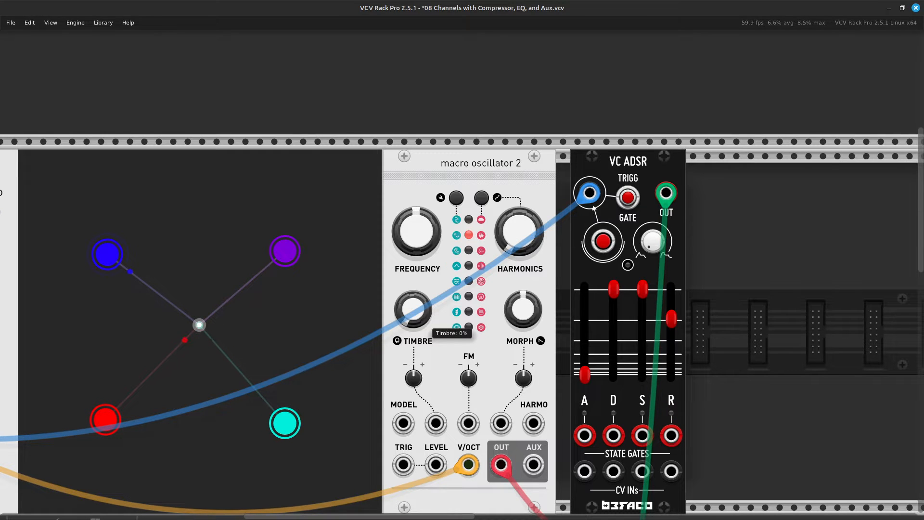
pyautogui.scroll(-5, 409, 308)
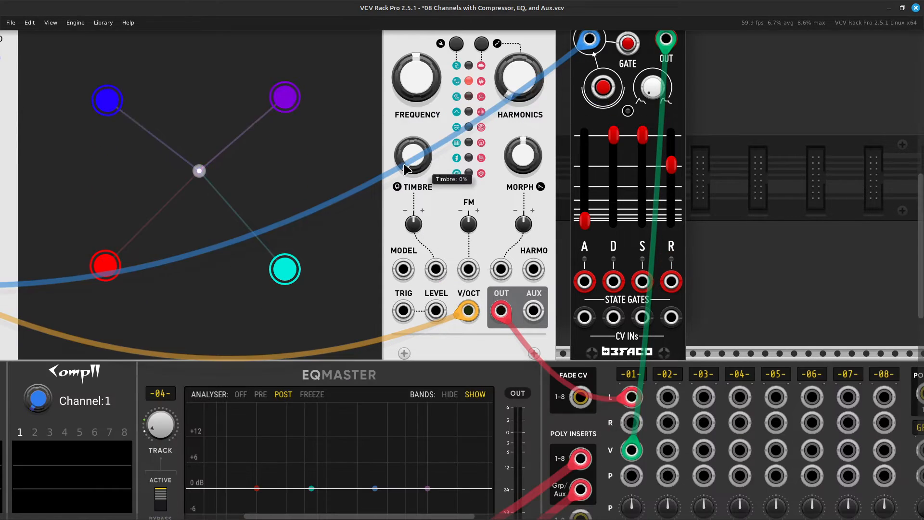
pyautogui.scroll(3, 407, 170)
pyautogui.moveTo(411, 237); pyautogui.dragTo(411, 232)
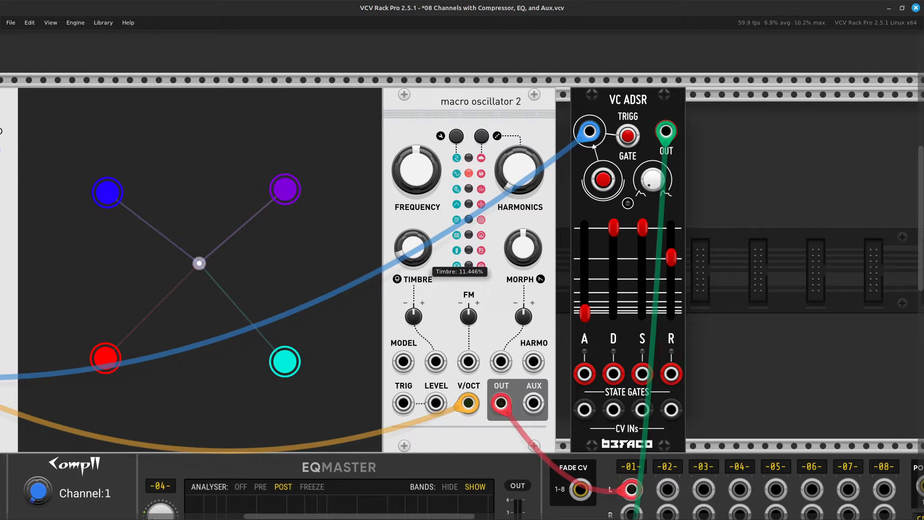
pyautogui.moveTo(410, 231); pyautogui.dragTo(410, 239)
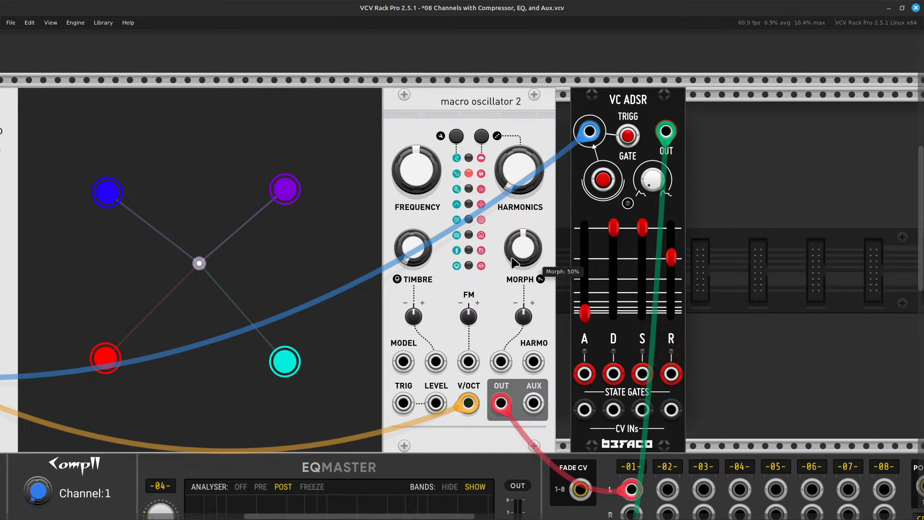
pyautogui.moveTo(528, 248); pyautogui.dragTo(528, 242)
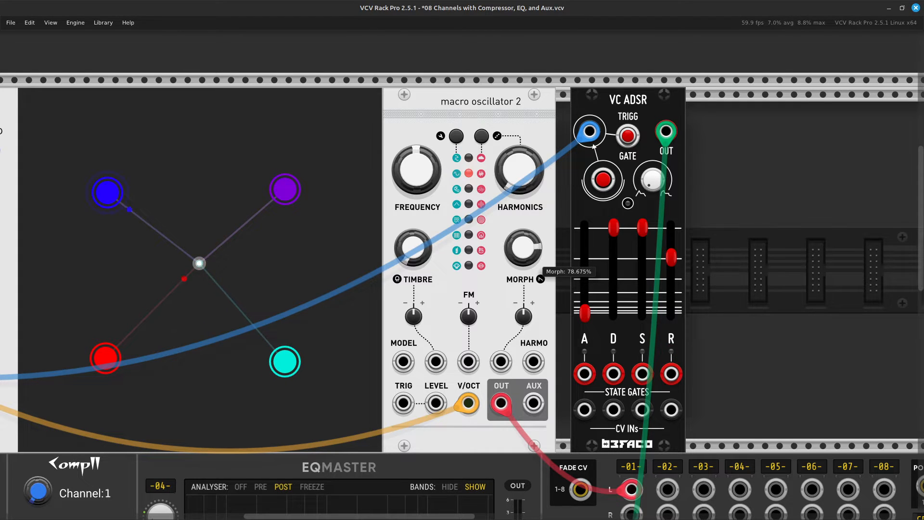
pyautogui.moveTo(528, 242); pyautogui.dragTo(528, 242)
# Activate the first CompII compressor with a threshold of about -32 dB and a makeup gain of about 13.9 dB
pyautogui.hscroll(-5, 529, 246)
pyautogui.scroll(-4, 534, 245)
pyautogui.hscroll(-3, 419, 244)
pyautogui.scroll(-5, 419, 243)
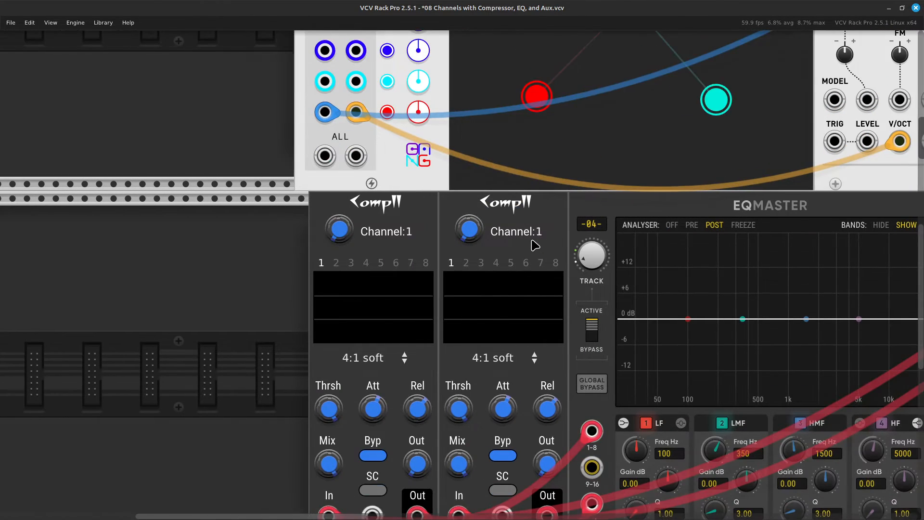
pyautogui.scroll(1, 308, 182)
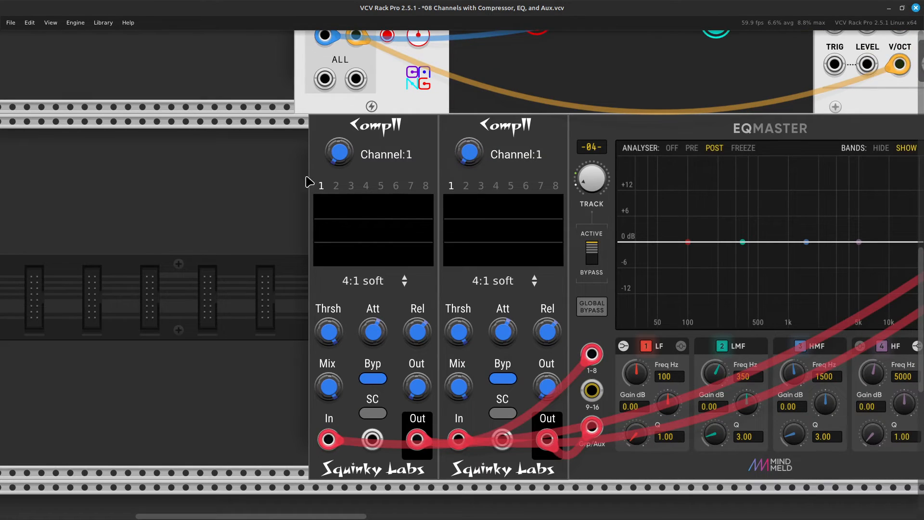
pyautogui.rightClick(340, 154)
pyautogui.click(371, 148)
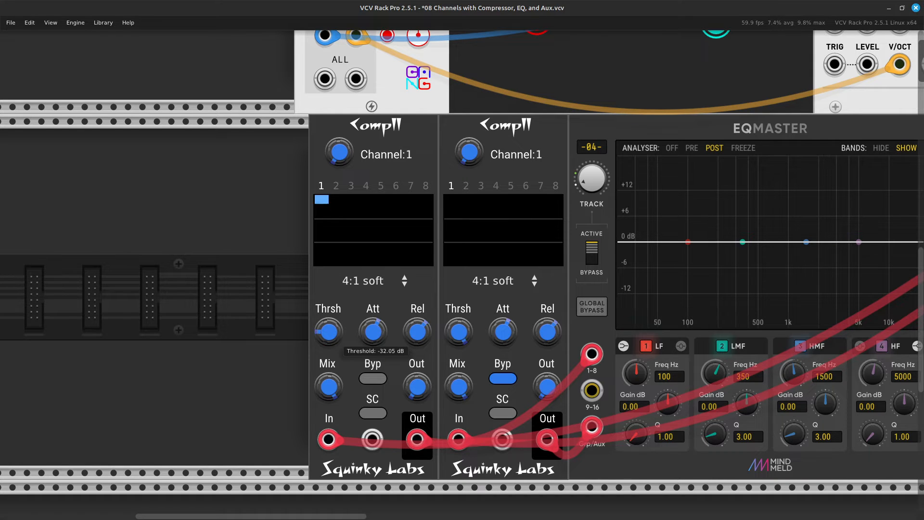
pyautogui.moveTo(417, 387); pyautogui.dragTo(417, 358)
# Look over the signal path from Neutrinode through Macro Oscillator 2 and VC ADSR to the mixer
pyautogui.scroll(5, 424, 390)
pyautogui.hscroll(10, 423, 390)
pyautogui.scroll(-3, 424, 390)
pyautogui.scroll(4, 424, 390)
pyautogui.scroll(-6, 426, 380)
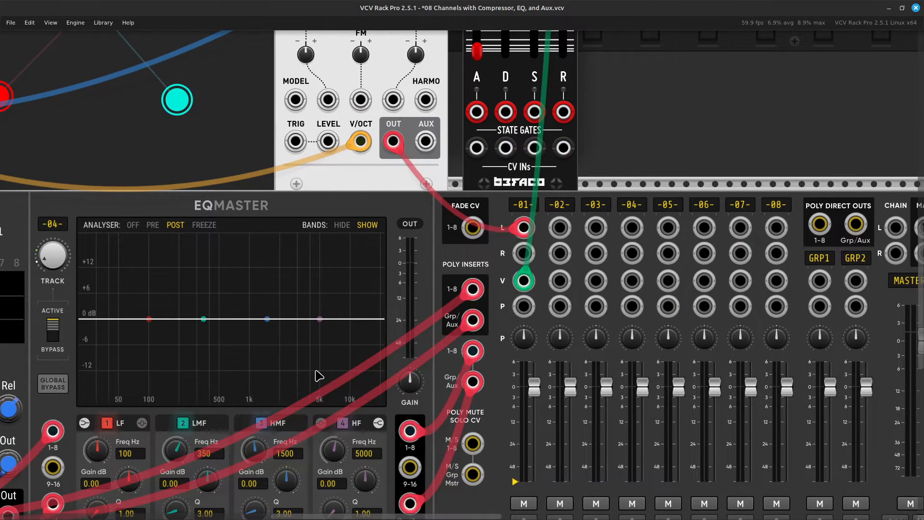
pyautogui.scroll(8, 319, 375)
pyautogui.hscroll(-5, 319, 375)
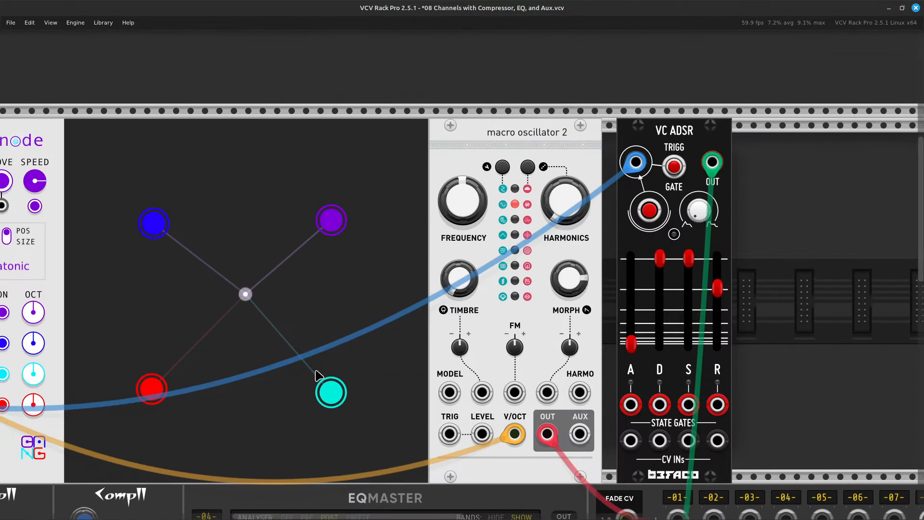
pyautogui.hscroll(-10, 319, 375)
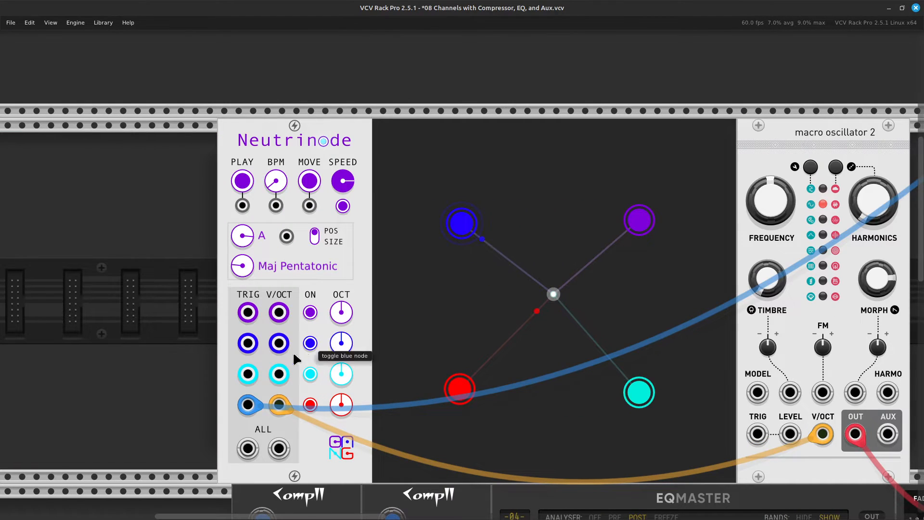
pyautogui.hscroll(-3, 385, 432)
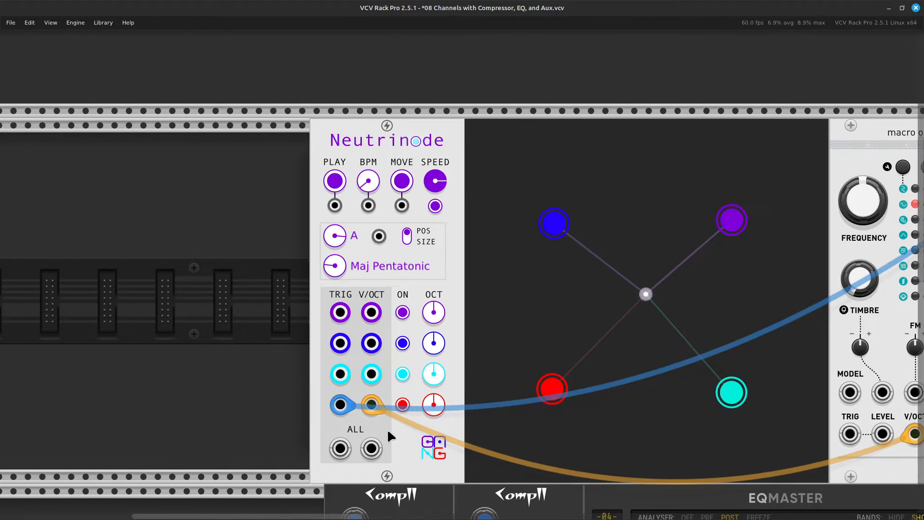
pyautogui.scroll(-3, 385, 432)
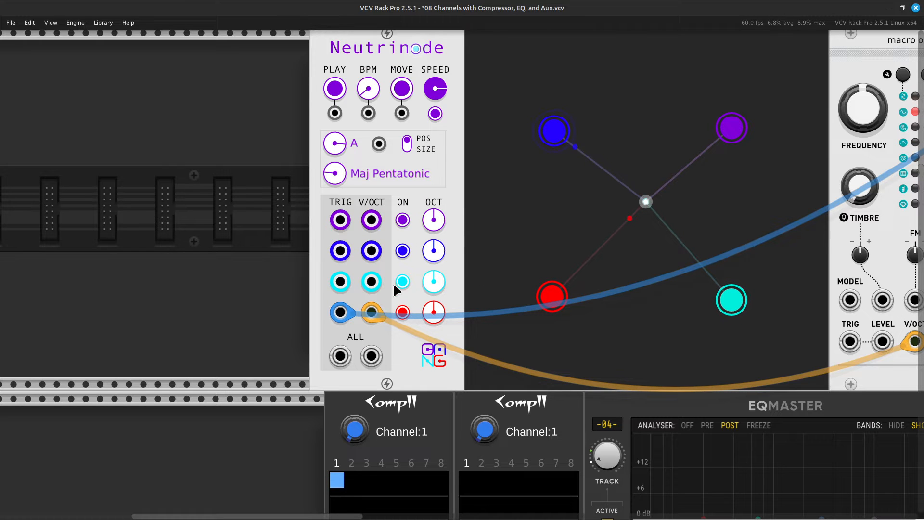
pyautogui.hscroll(14, 483, 274)
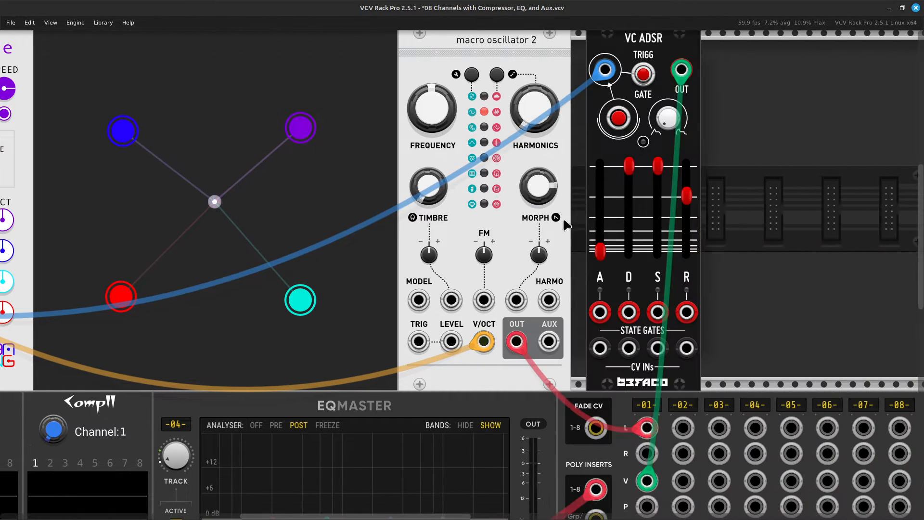
pyautogui.hscroll(-11, 532, 232)
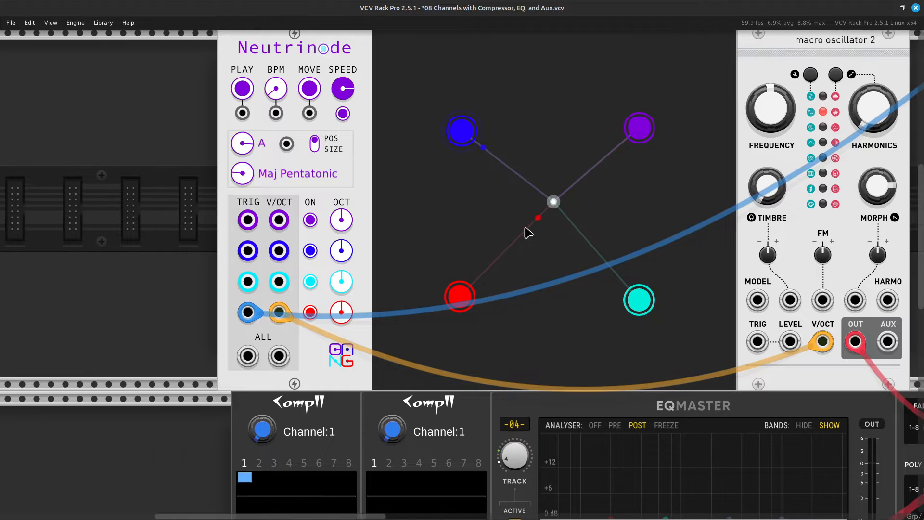
# Spread Neutrinode's node octaves, with purple at 3, blue at 1 and red at -2
pyautogui.hscroll(-3, 505, 246)
pyautogui.scroll(2, 480, 274)
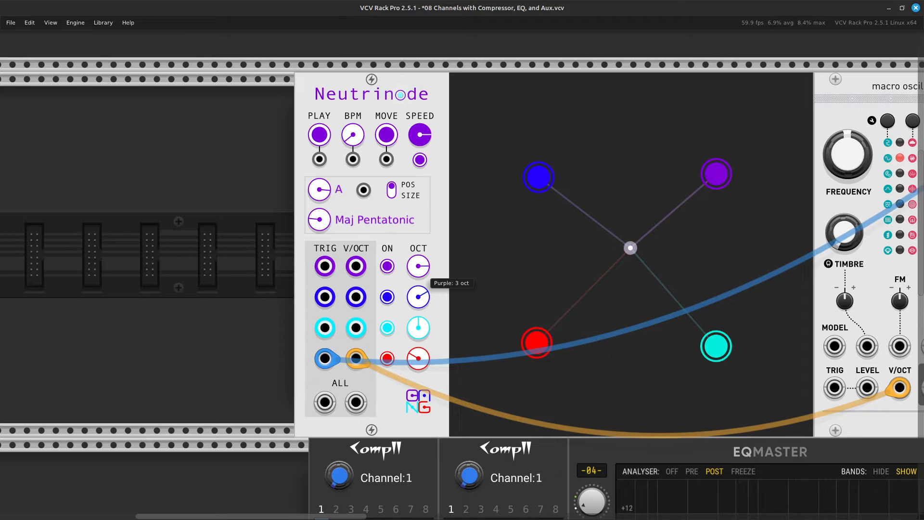
pyautogui.moveTo(423, 270); pyautogui.dragTo(423, 259)
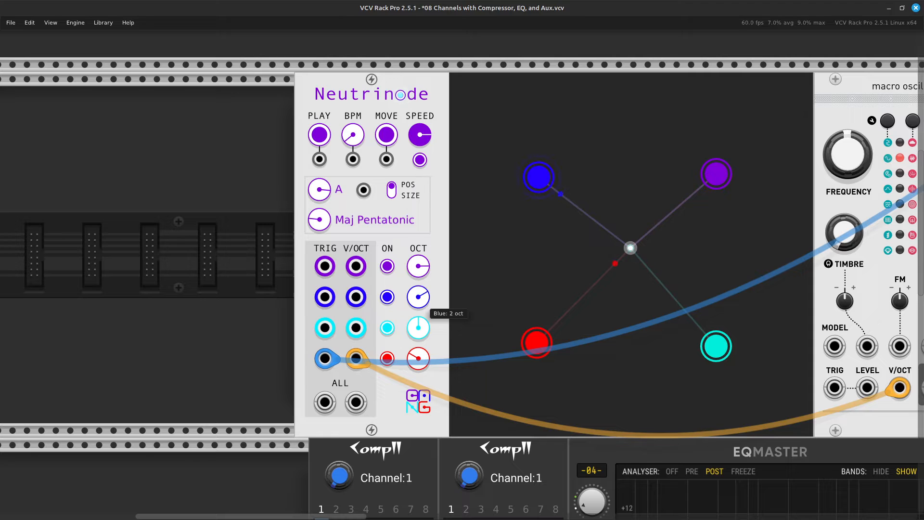
pyautogui.moveTo(418, 297); pyautogui.dragTo(418, 308)
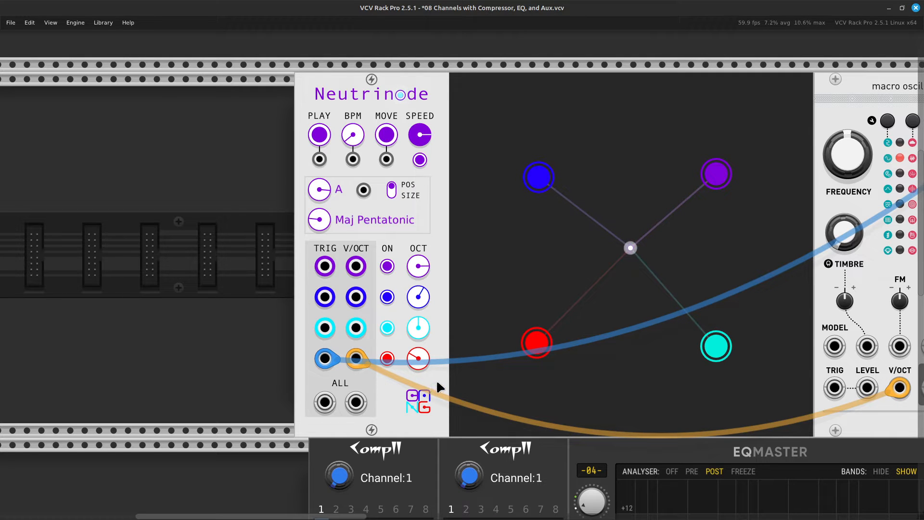
# Check the output level setting of the Audio module
pyautogui.hscroll(5, 438, 380)
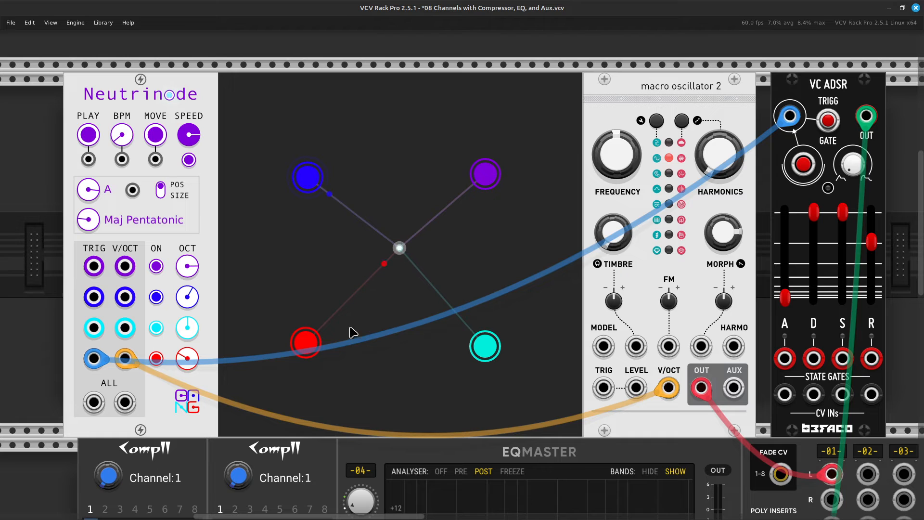
pyautogui.hscroll(3, 309, 364)
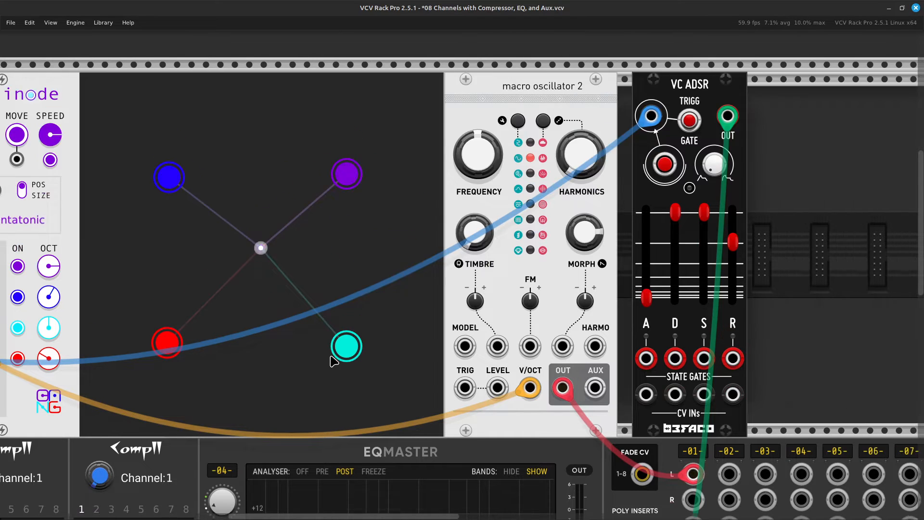
pyautogui.scroll(-6, 333, 361)
pyautogui.hscroll(-9, 356, 370)
pyautogui.hscroll(12, 356, 371)
pyautogui.hscroll(20, 491, 380)
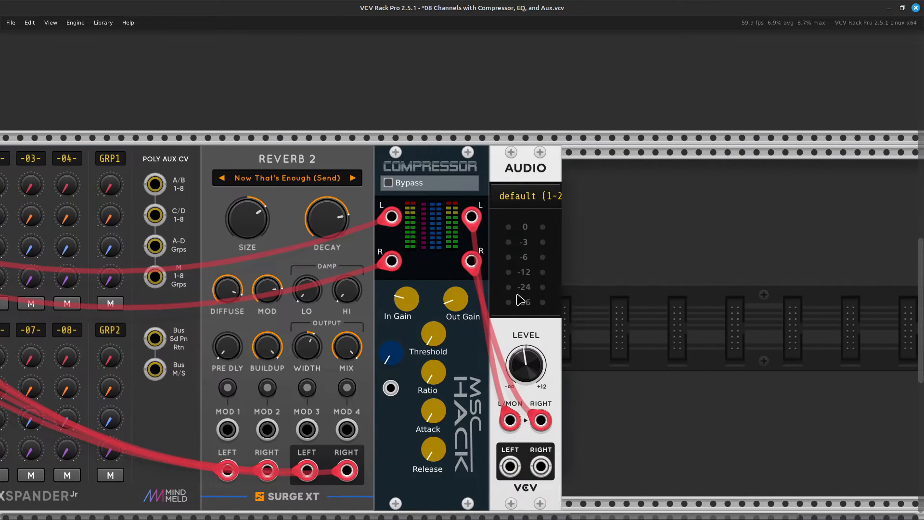
pyautogui.rightClick(530, 370)
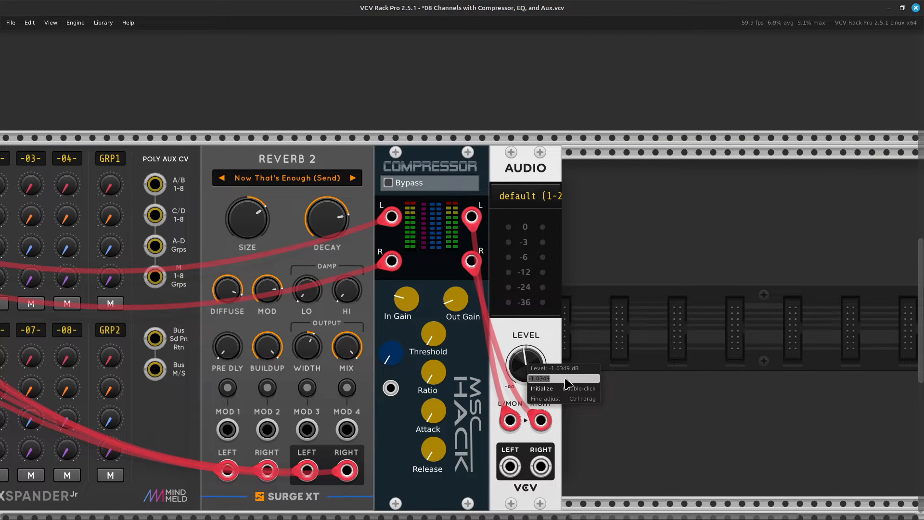
pyautogui.press('Escape')
# Raise the first CompII compressor's makeup gain to about 21 dB
pyautogui.hscroll(-20, 553, 393)
pyautogui.hscroll(-4, 547, 397)
pyautogui.hscroll(-18, 576, 328)
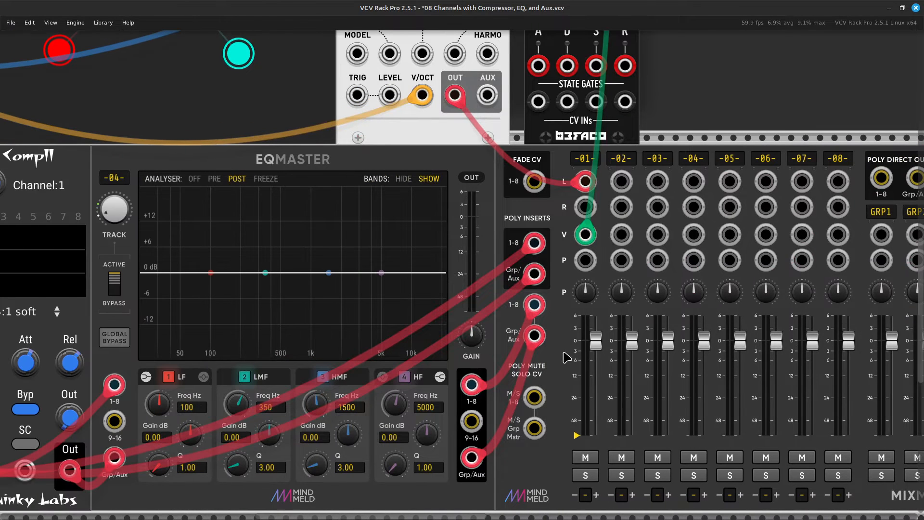
pyautogui.hscroll(-20, 611, 398)
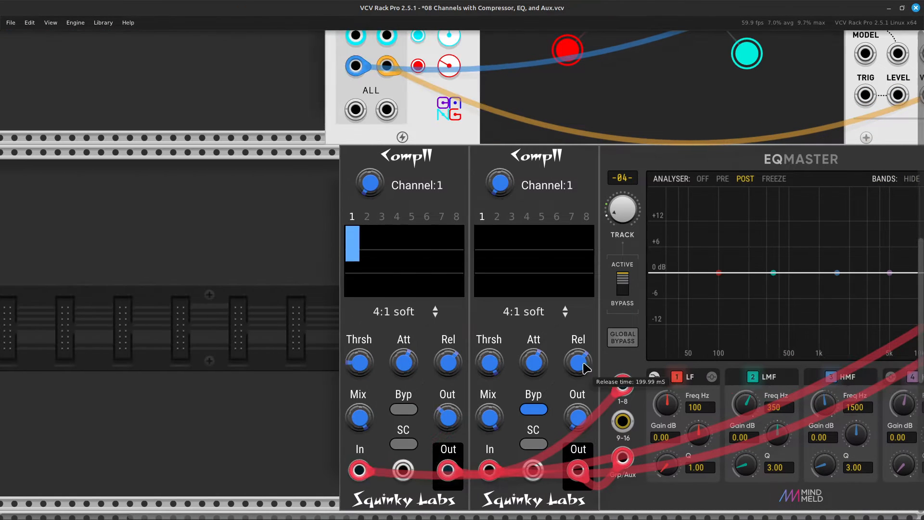
pyautogui.moveTo(459, 426)
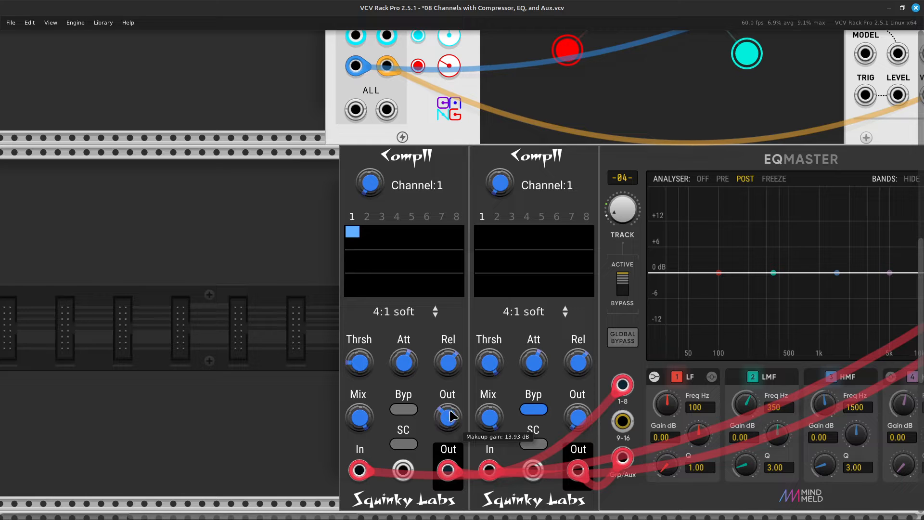
pyautogui.moveTo(459, 426); pyautogui.dragTo(458, 423)
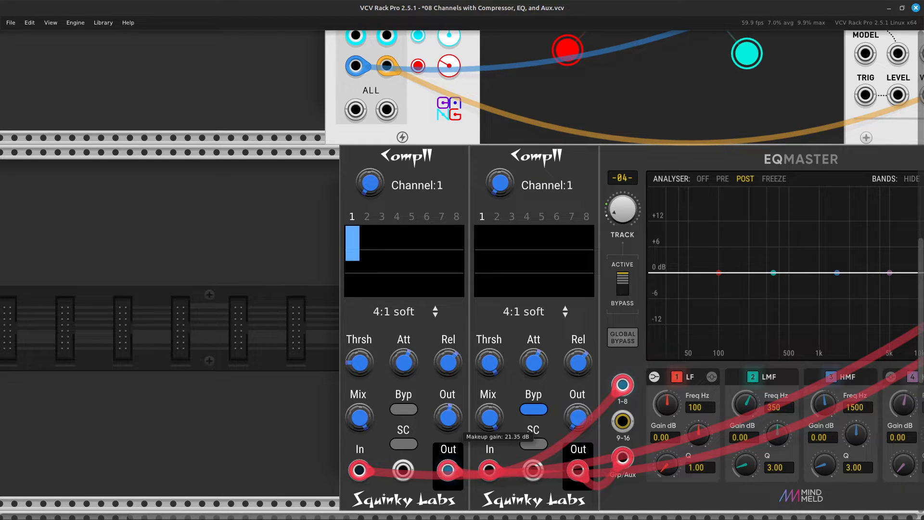
pyautogui.moveTo(459, 422); pyautogui.dragTo(459, 423)
pyautogui.hscroll(18, 449, 407)
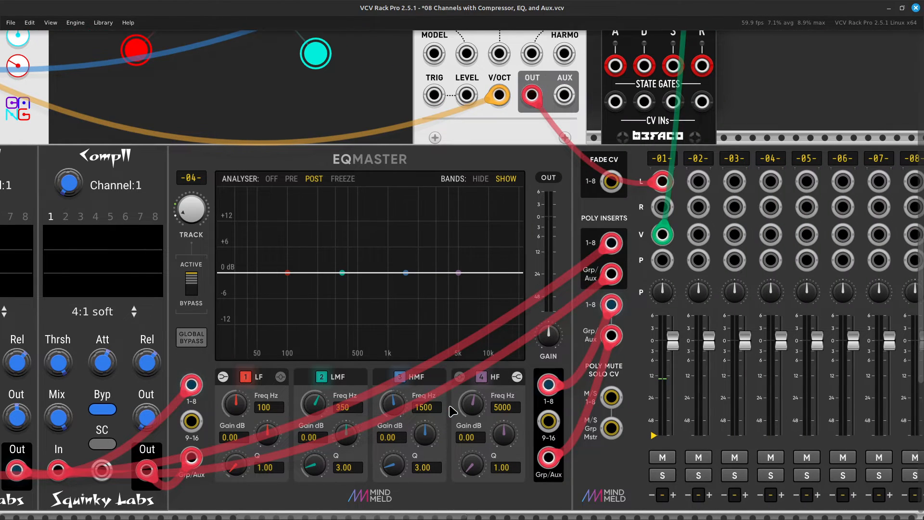
# Slide VC ADSR and Macro Oscillator 2 along the rack to open a gap after Neutrinode
pyautogui.hscroll(8, 452, 412)
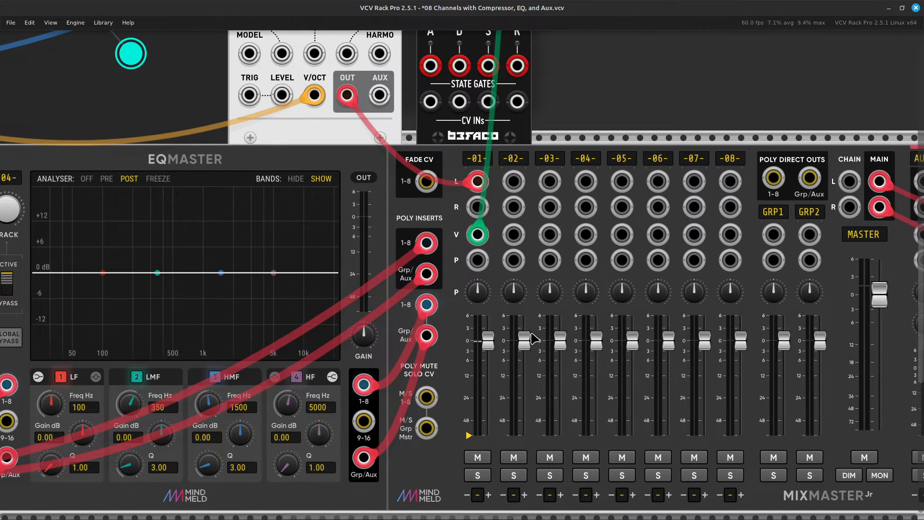
pyautogui.scroll(15, 534, 342)
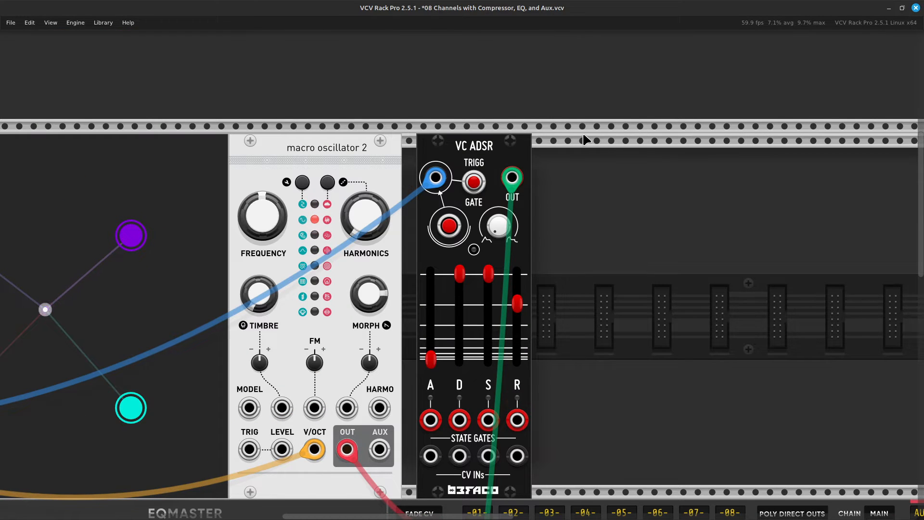
pyautogui.moveTo(474, 153); pyautogui.dragTo(632, 153)
pyautogui.moveTo(369, 159); pyautogui.dragTo(556, 177)
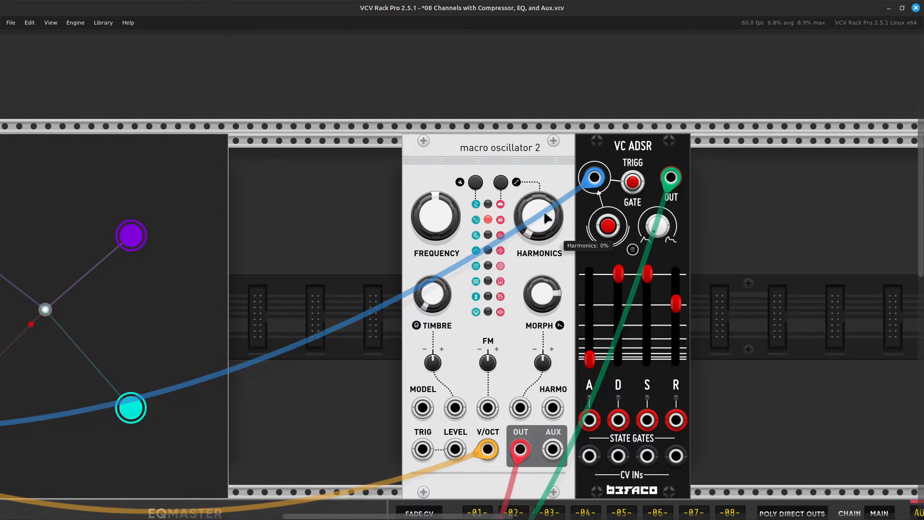
# Add VCV's Random module directly after Neutrinode and close up Macro Oscillator 2 and VC ADSR against it
pyautogui.hscroll(2, 313, 418)
pyautogui.hscroll(7, 322, 416)
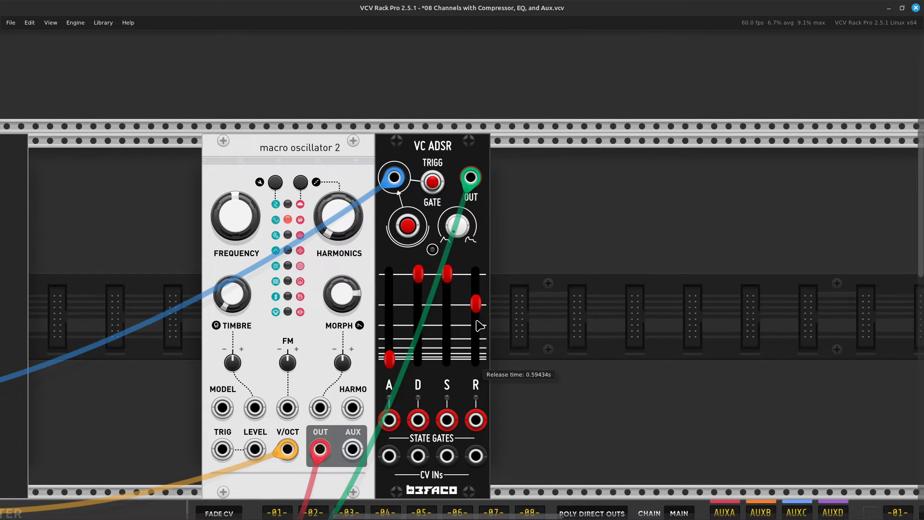
pyautogui.hscroll(-15, 472, 356)
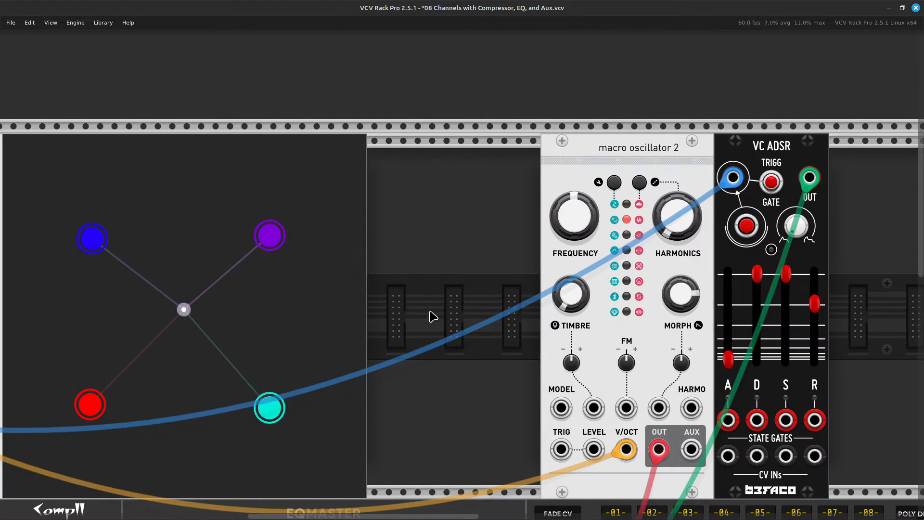
pyautogui.rightClick(419, 279)
pyautogui.press('BackSpace')
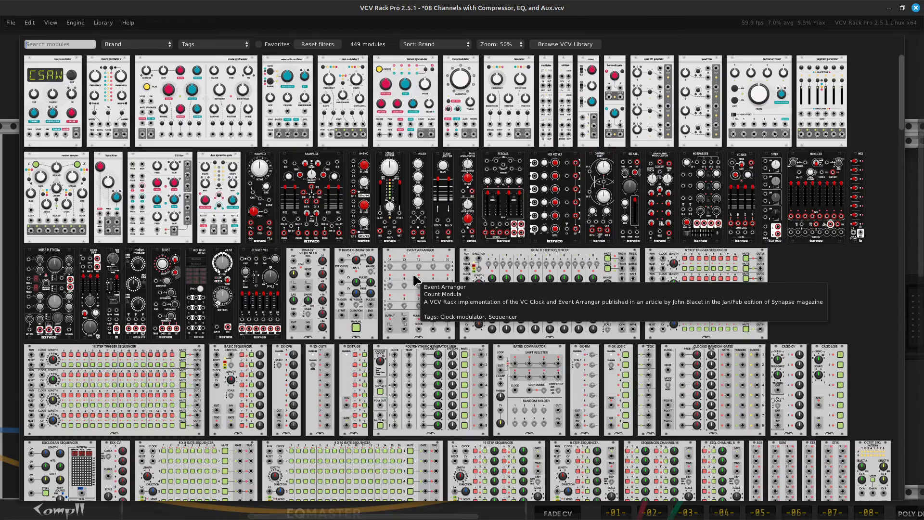
pyautogui.write('rand')
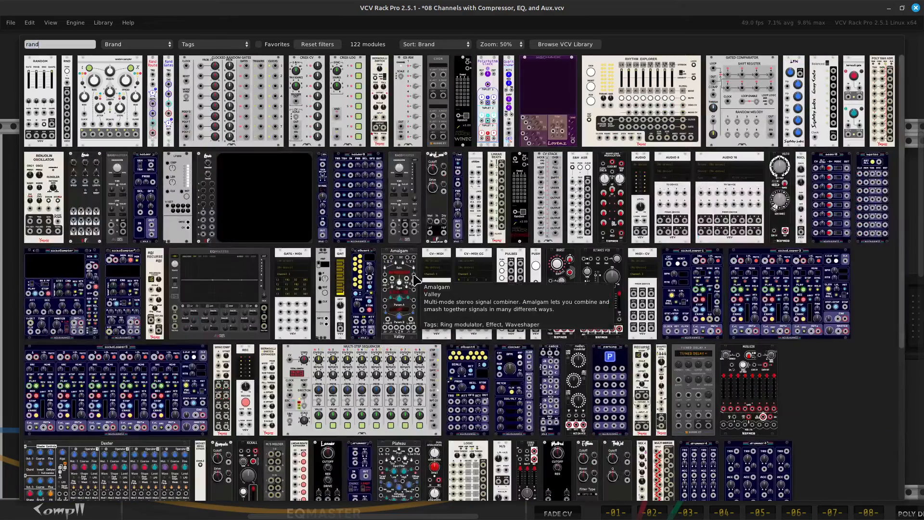
pyautogui.click(44, 115)
pyautogui.moveTo(653, 139); pyautogui.dragTo(591, 139)
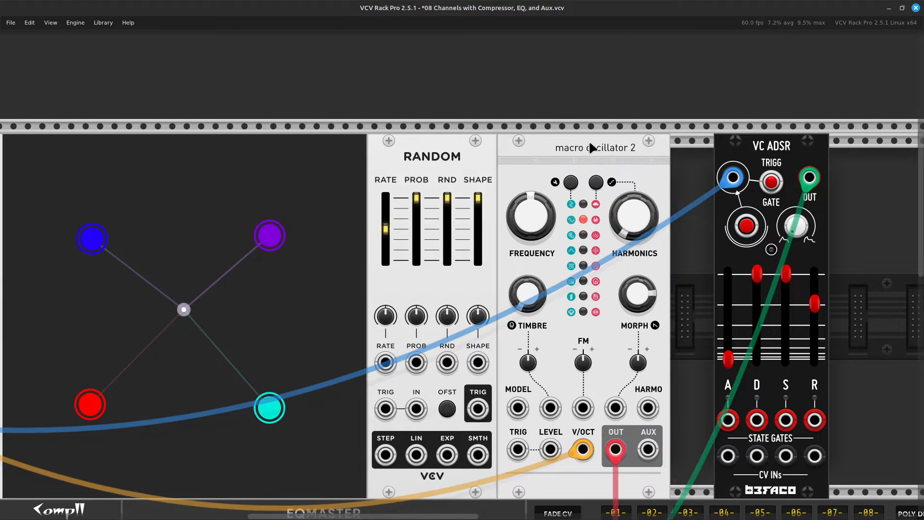
pyautogui.moveTo(766, 141); pyautogui.dragTo(722, 146)
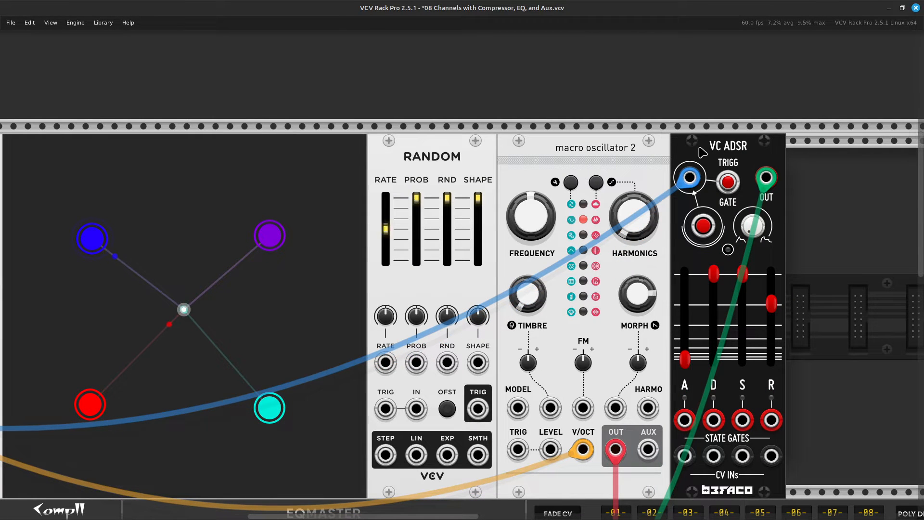
# Look over Random's rate, probability, randomness and shape controls alongside Neutrinode's trigger outputs
pyautogui.press('Left')
pyautogui.press('Left')
pyautogui.press('Left')
pyautogui.press('Left')
pyautogui.press('Left')
pyautogui.press('Left')
pyautogui.press('Left')
pyautogui.press('Left')
pyautogui.press('Left')
pyautogui.press('Left')
pyautogui.press('Left')
pyautogui.press('Down')
pyautogui.press('Down')
pyautogui.press('Down')
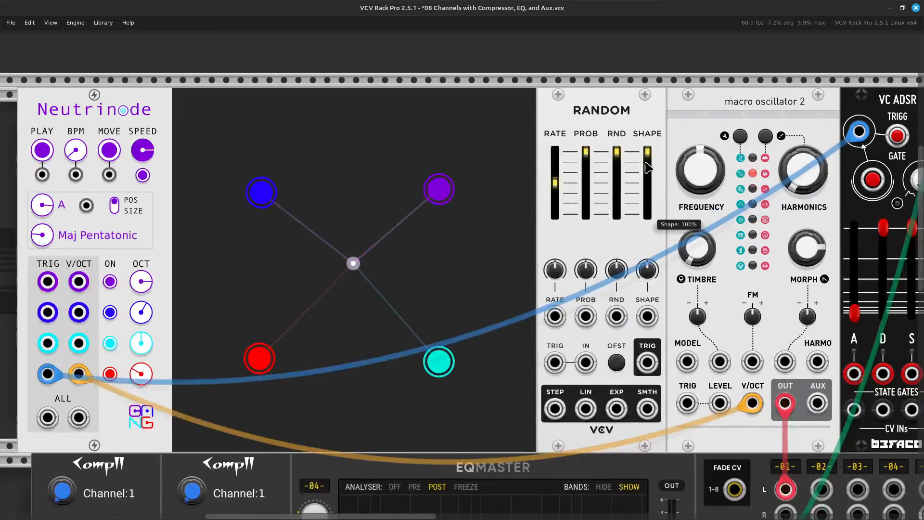
pyautogui.press('Up')
pyautogui.press('Up')
pyautogui.press('Up')
pyautogui.press('Up')
pyautogui.press('Up')
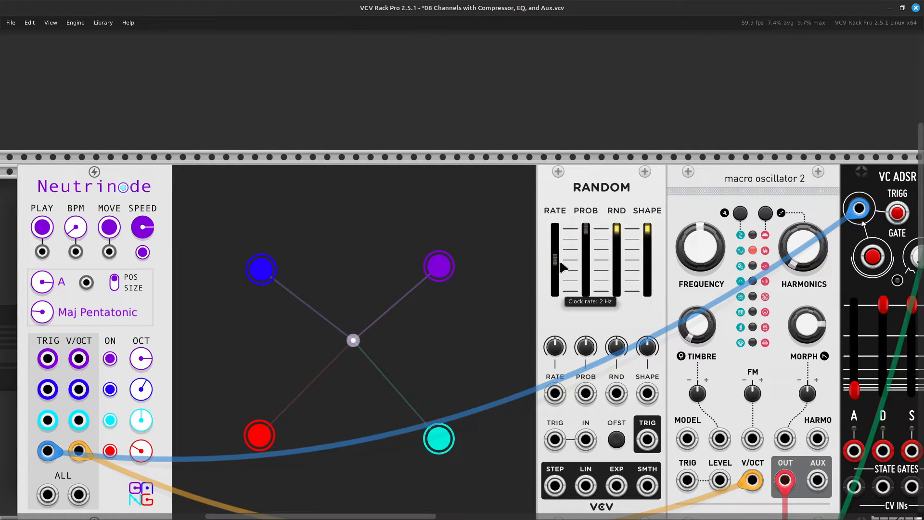
pyautogui.scroll(-5, 565, 363)
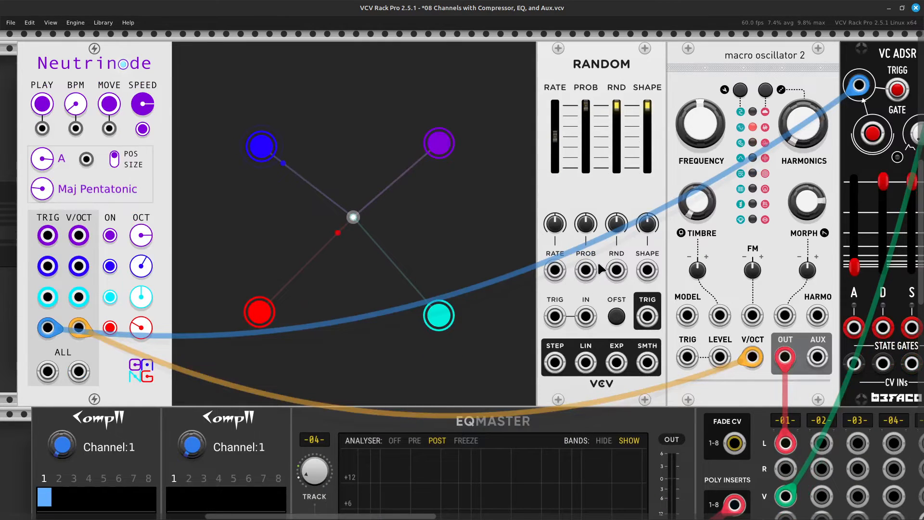
# Try a green cable between Random's trigger input and Neutrinode's red trigger output
pyautogui.rightClick(555, 320)
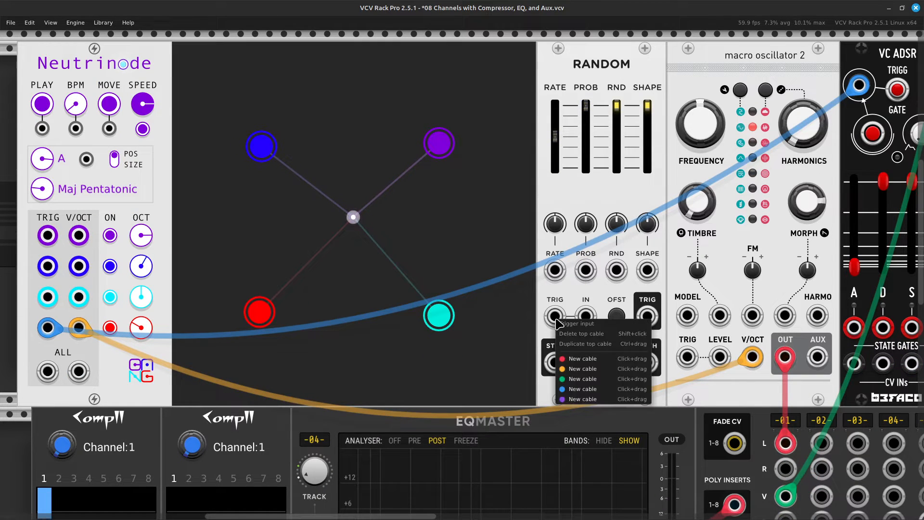
pyautogui.click(582, 378)
pyautogui.hscroll(-2, 507, 414)
pyautogui.hscroll(-12, 481, 412)
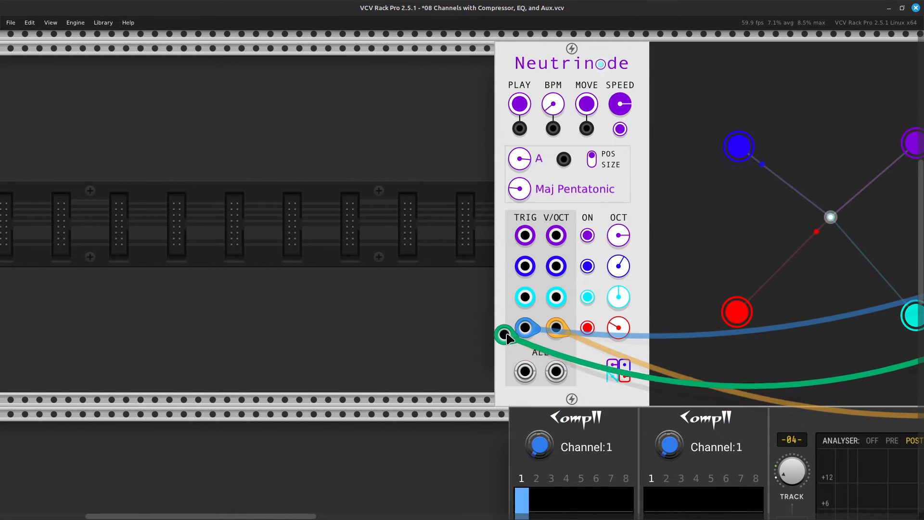
pyautogui.click(522, 333)
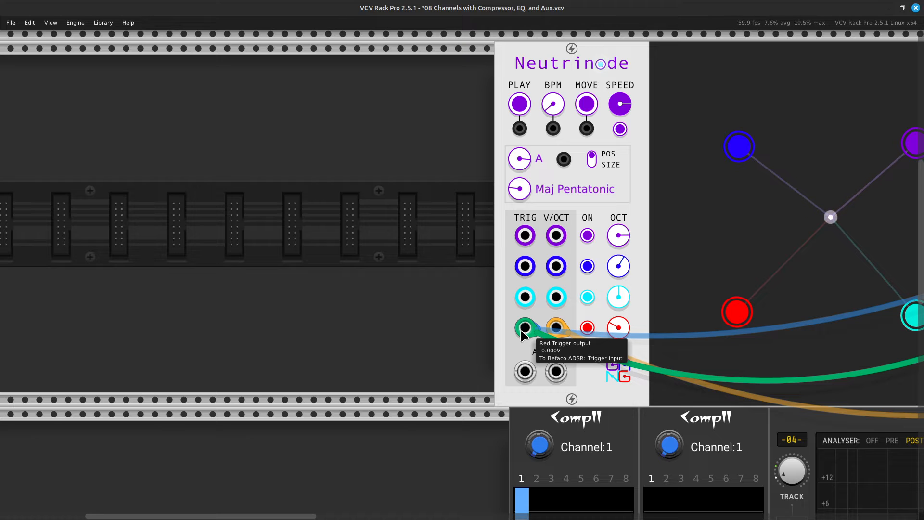
pyautogui.moveTo(524, 329); pyautogui.dragTo(614, 333)
pyautogui.hscroll(12, 541, 359)
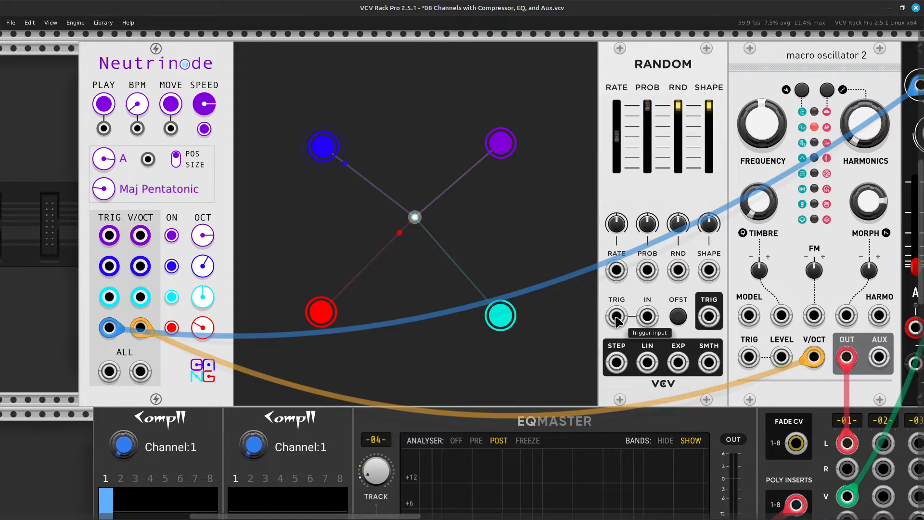
# Patch Neutrinode's red trigger output to Random's trigger input with a blue cable
pyautogui.rightClick(615, 325)
pyautogui.moveTo(628, 388); pyautogui.dragTo(515, 331)
pyautogui.hscroll(-12, 513, 411)
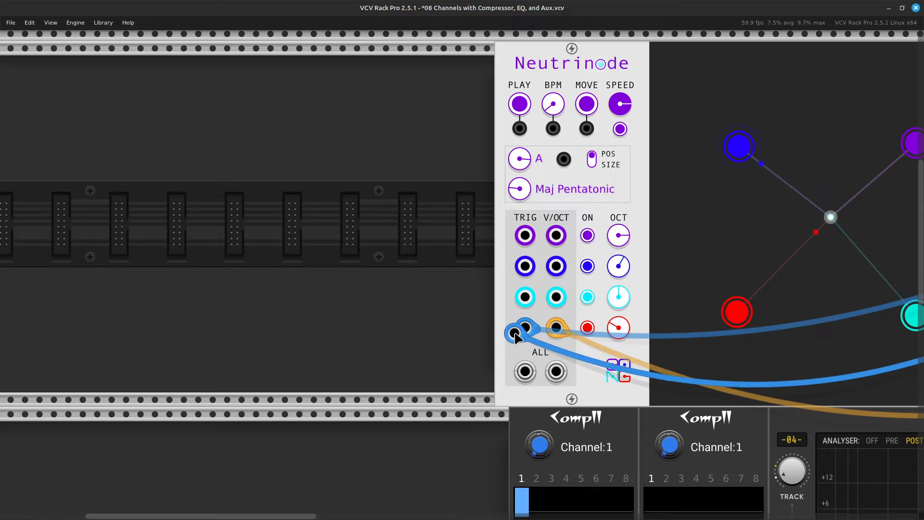
pyautogui.hscroll(3, 578, 372)
pyautogui.hscroll(13, 577, 373)
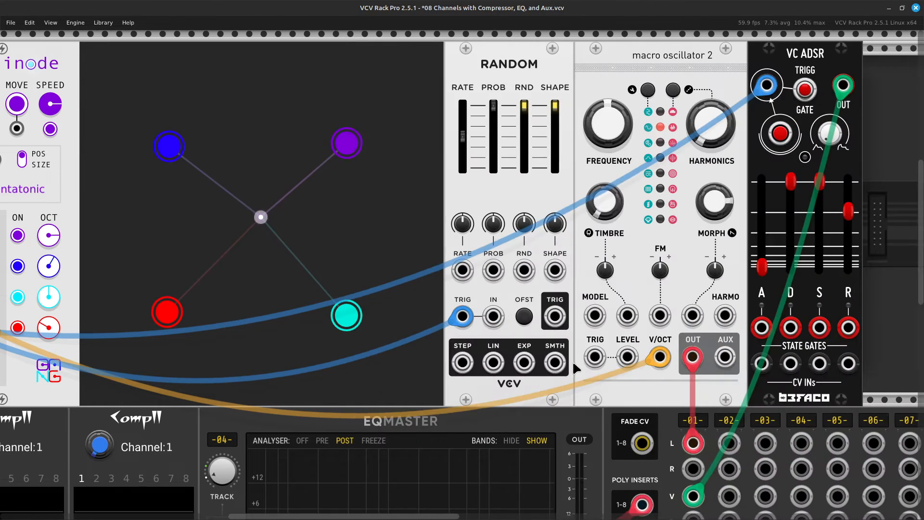
# Patch Random's linear output to VC ADSR's release CV input with an orange cable and raise the release time to 10 s
pyautogui.hscroll(2, 578, 373)
pyautogui.scroll(3, 397, 273)
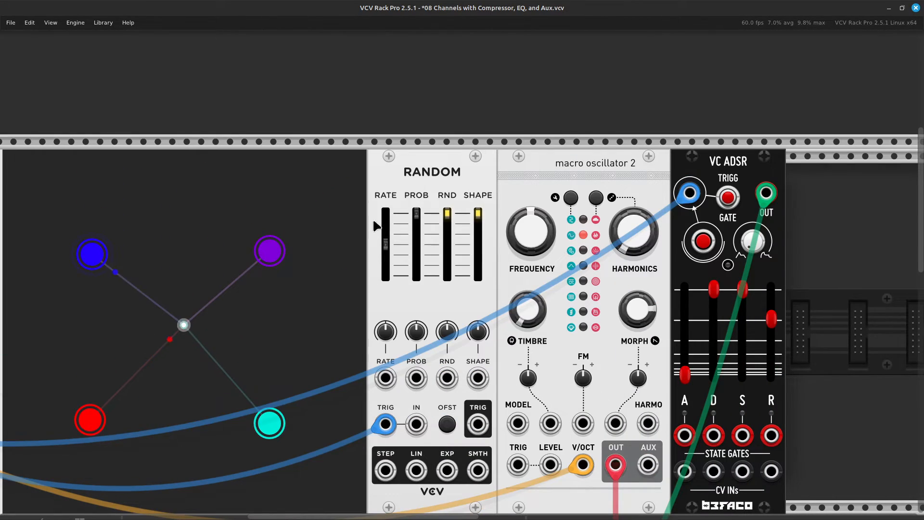
pyautogui.scroll(-3, 424, 250)
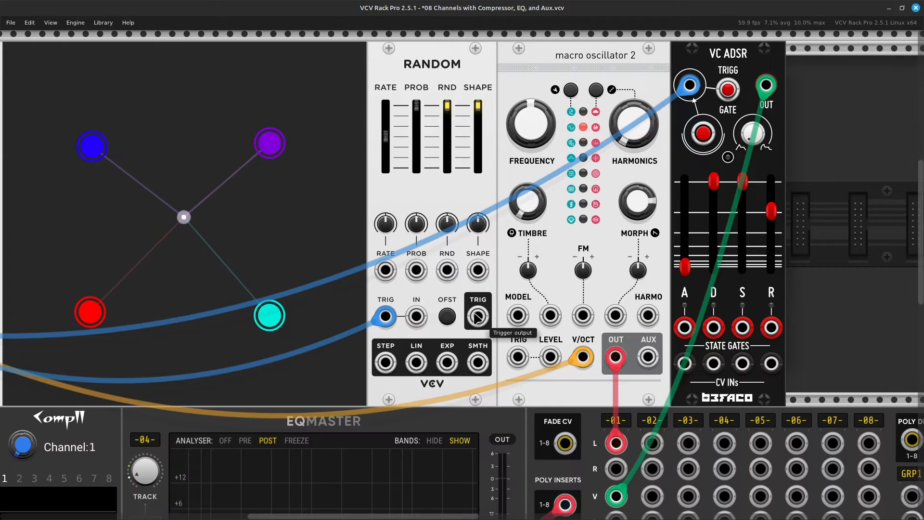
pyautogui.rightClick(412, 368)
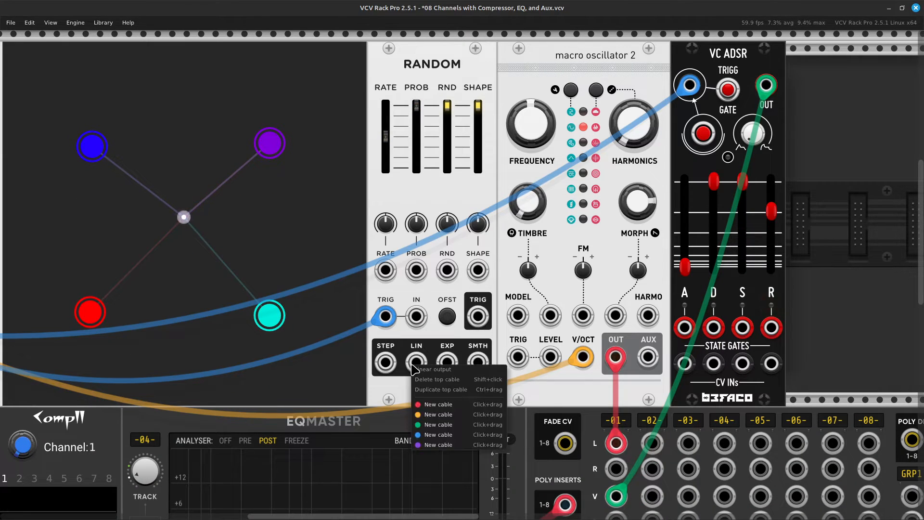
pyautogui.click(447, 414)
pyautogui.hscroll(5, 491, 409)
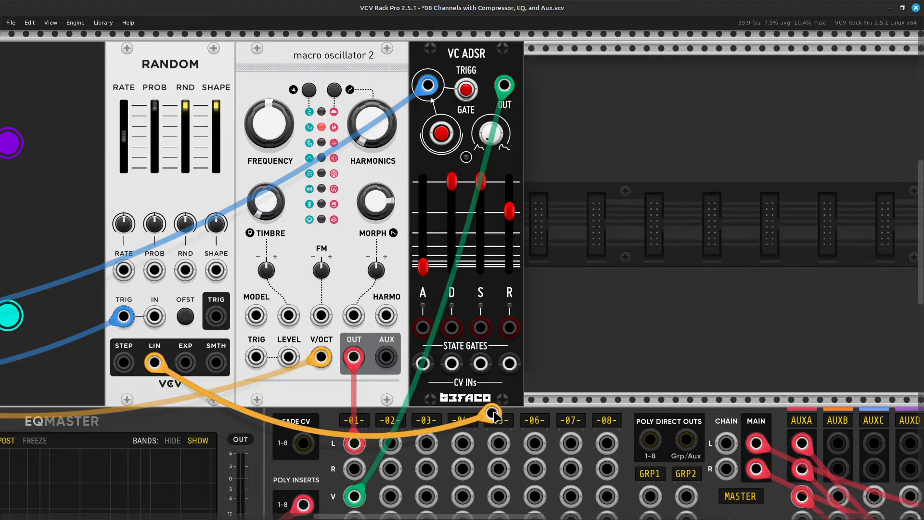
pyautogui.click(509, 363)
pyautogui.scroll(4, 528, 317)
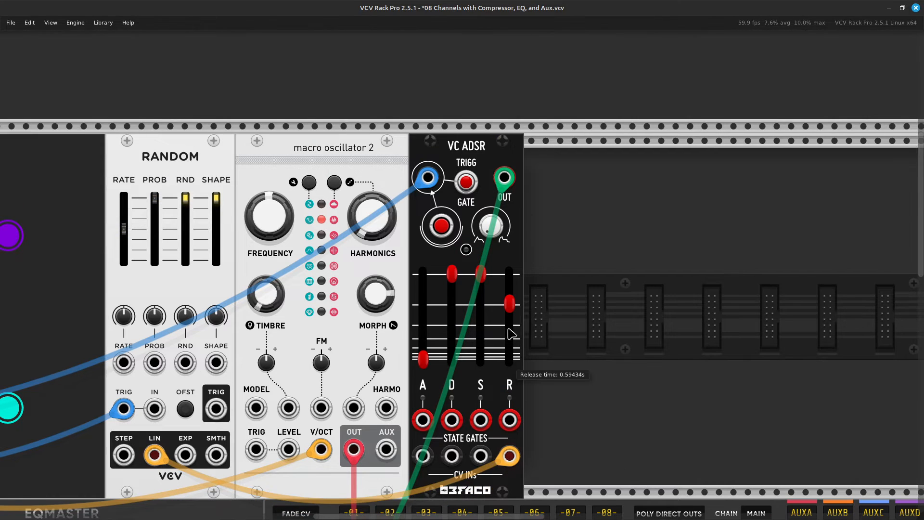
pyautogui.moveTo(509, 303); pyautogui.dragTo(509, 277)
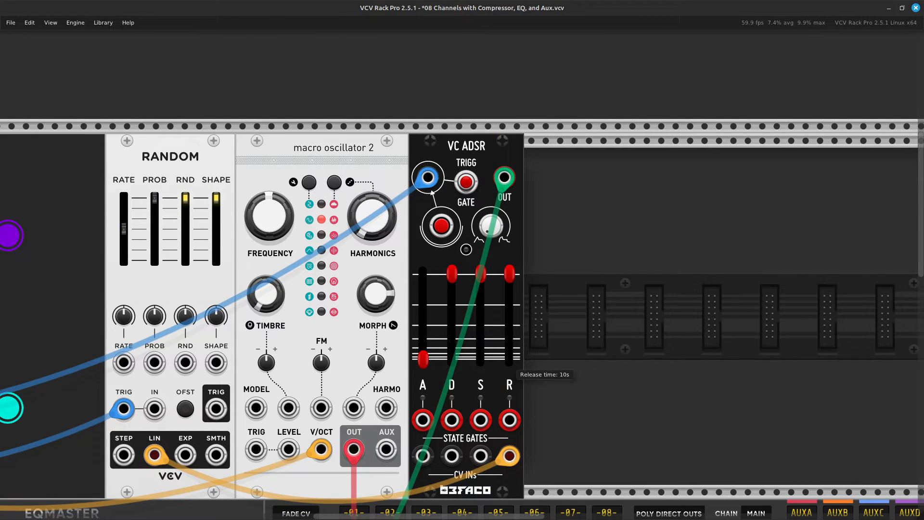
# Move the release modulation cable from Random's linear output to its exponential output
pyautogui.scroll(-5, 624, 350)
pyautogui.hscroll(-7, 624, 350)
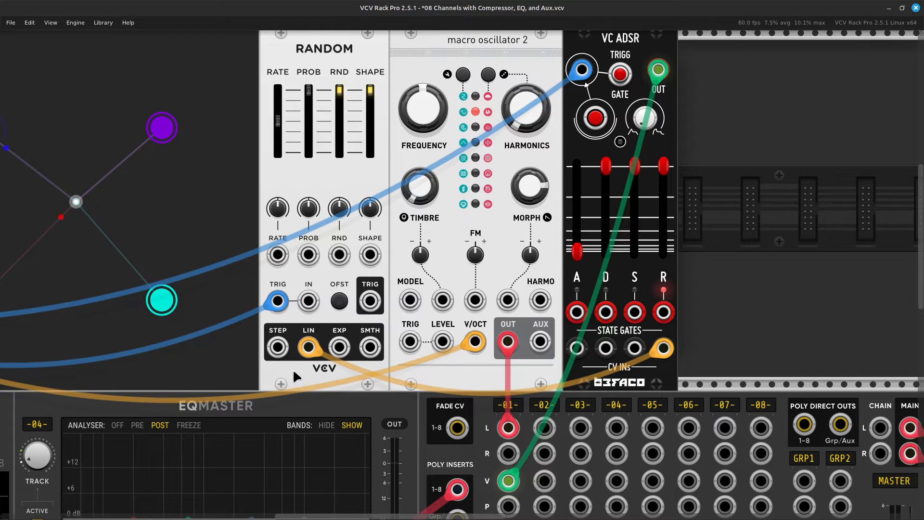
pyautogui.press('Left')
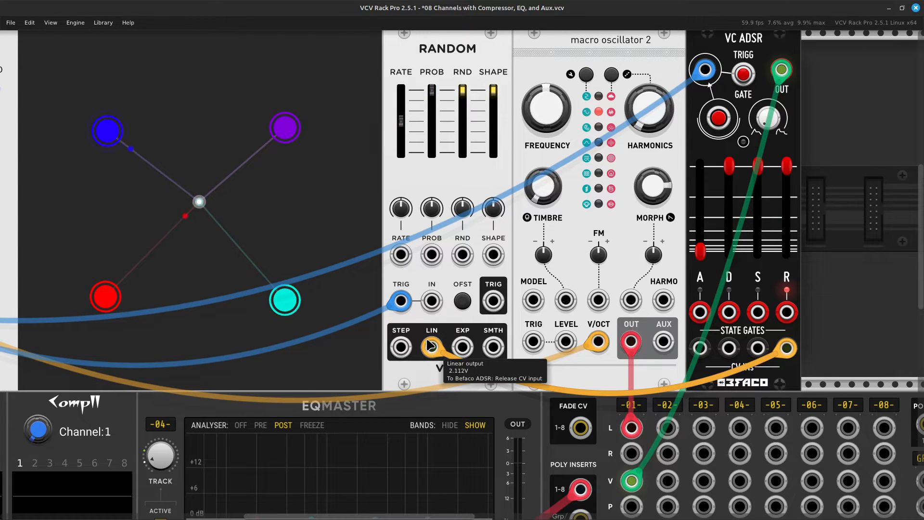
pyautogui.moveTo(425, 351); pyautogui.dragTo(462, 347)
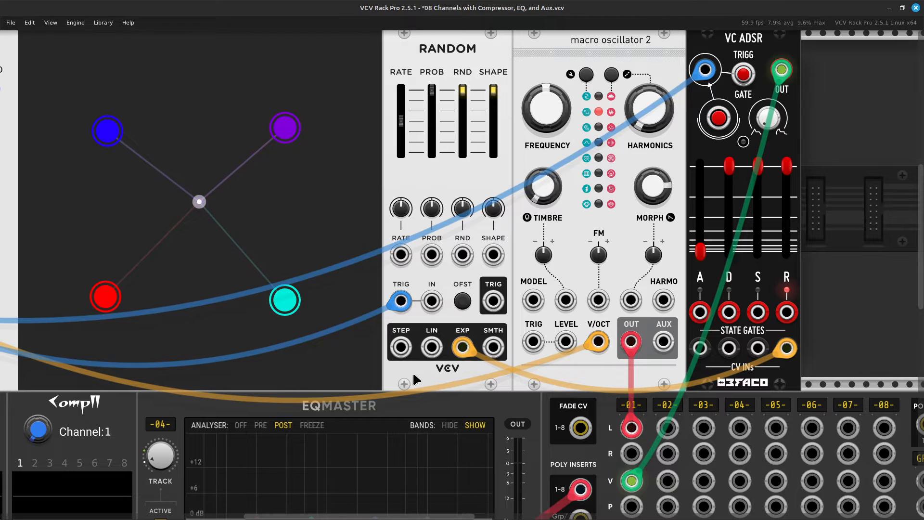
# Lower the first CompII compressor's output makeup gain slightly
pyautogui.press('Left')
pyautogui.press('Down')
pyautogui.press('Right')
pyautogui.press('Down')
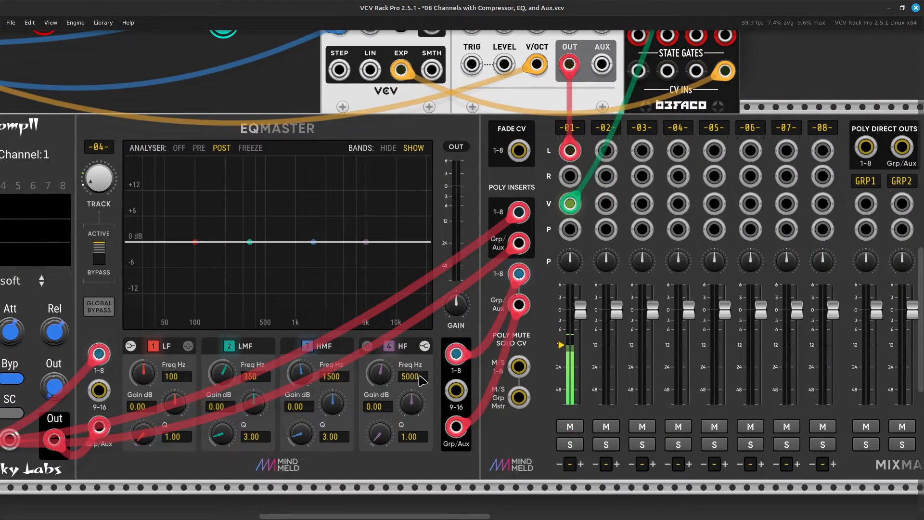
pyautogui.press('Left')
pyautogui.press('Left')
pyautogui.press('Left')
pyautogui.press('Left')
pyautogui.press('Left')
pyautogui.press('Left')
pyautogui.press('Left')
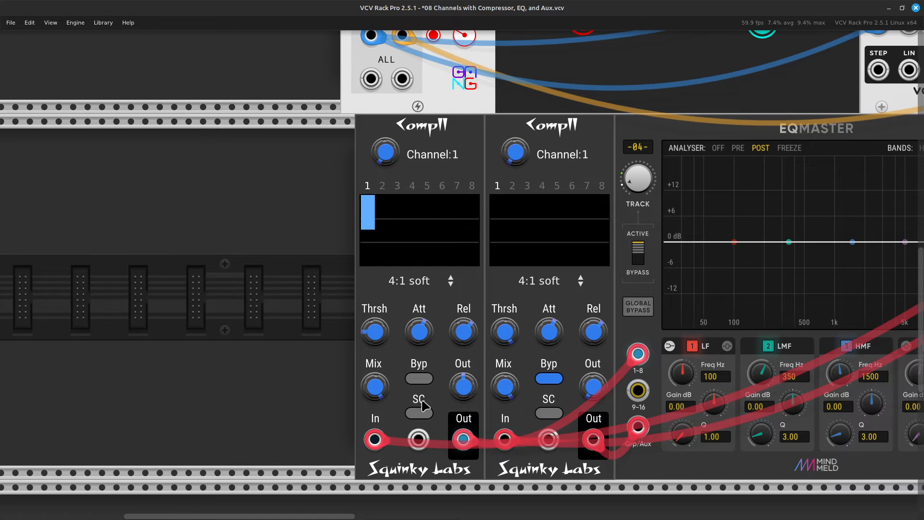
pyautogui.moveTo(460, 391)
pyautogui.moveTo(460, 391); pyautogui.dragTo(460, 407)
pyautogui.moveTo(376, 340)
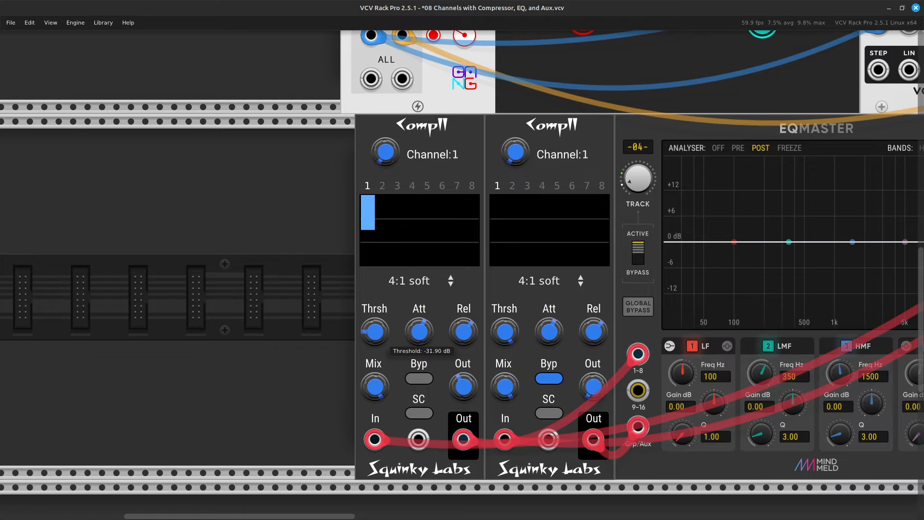
# Move Neutrinode from before the Random module to beyond VC ADSR, keeping its cables connected
pyautogui.hscroll(10, 588, 413)
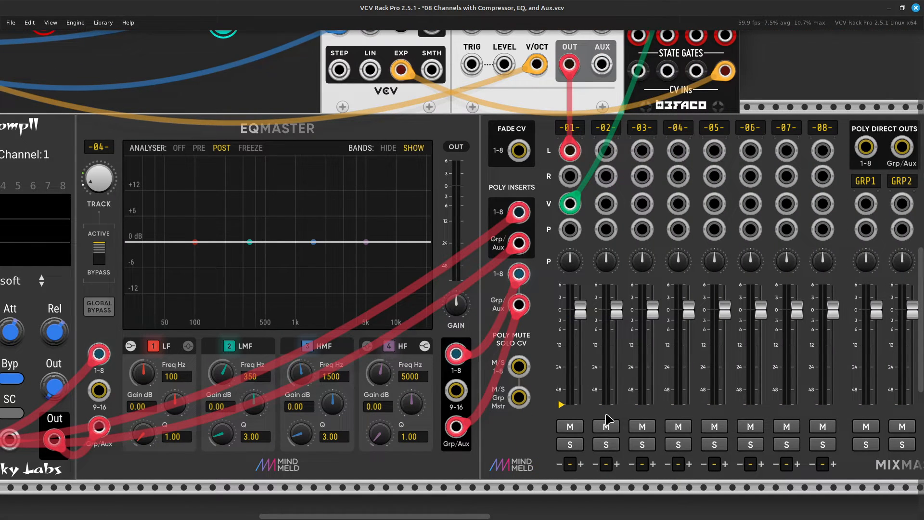
pyautogui.scroll(7, 643, 413)
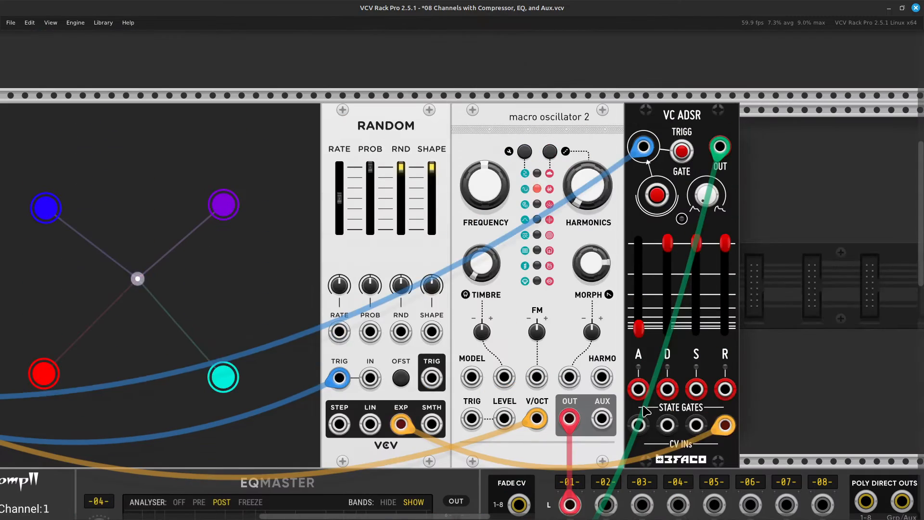
pyautogui.hscroll(-2, 647, 410)
pyautogui.hscroll(-5, 651, 410)
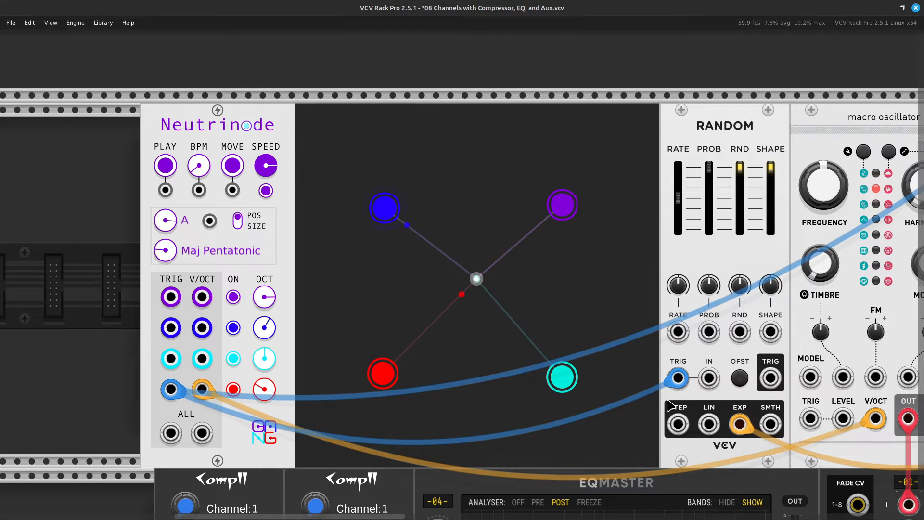
pyautogui.scroll(4, 435, 220)
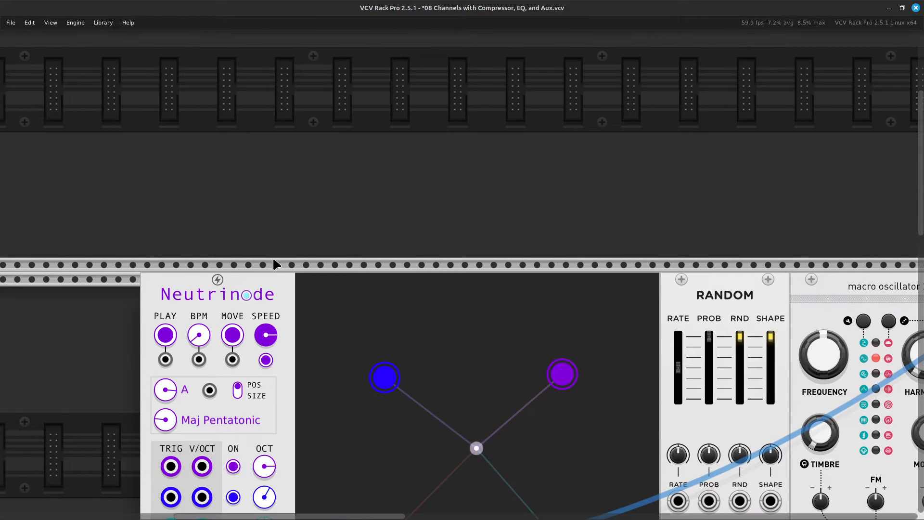
pyautogui.moveTo(272, 295); pyautogui.dragTo(752, 206)
pyautogui.hscroll(-10, 610, 147)
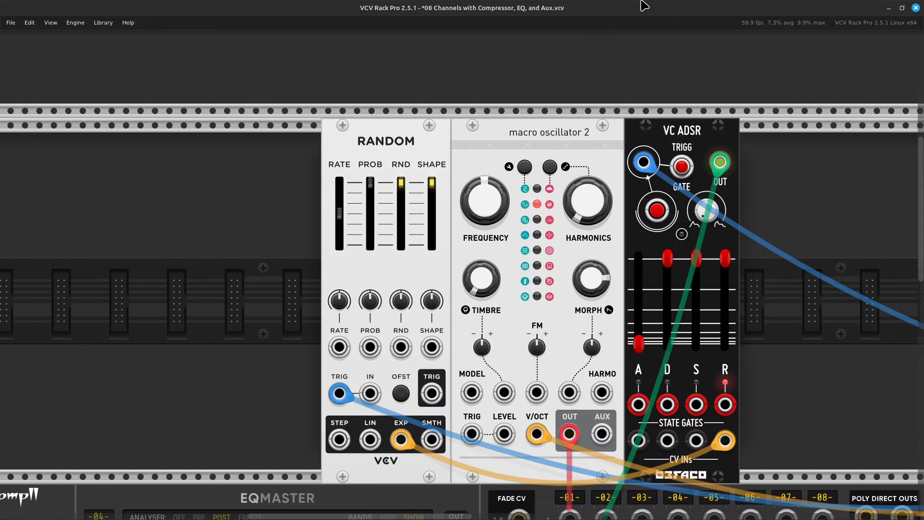
# Align the Random, Macro Oscillator 2 and VC ADSR group with the first CompII's outer edge and duplicate the group beside it
pyautogui.hotkey('ctrl', '-')
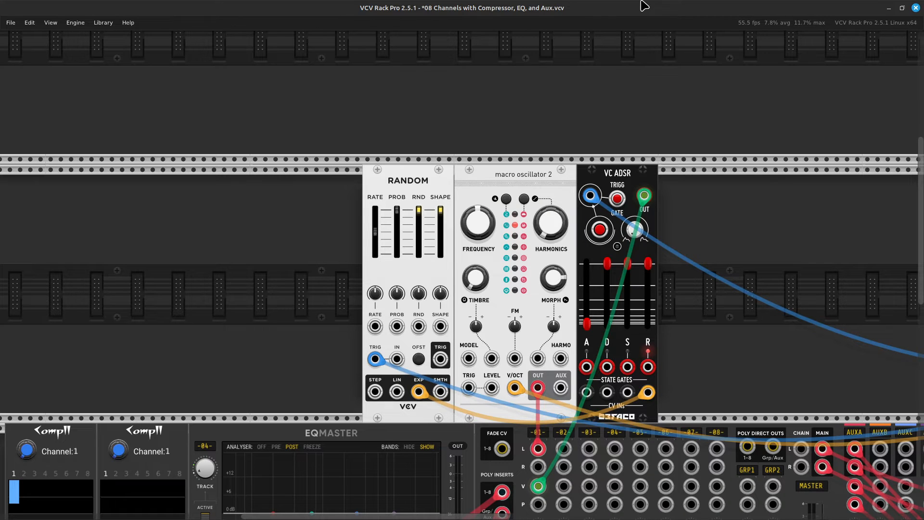
pyautogui.moveTo(705, 104); pyautogui.dragTo(375, 328)
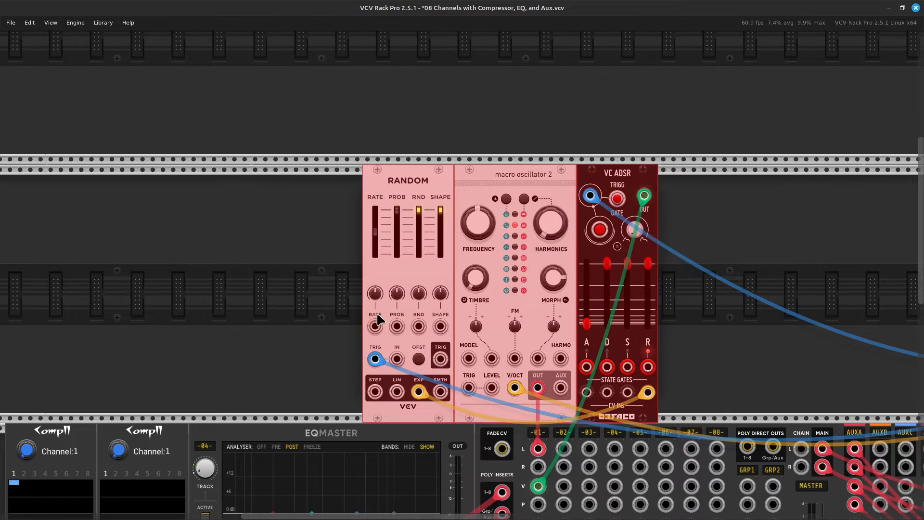
pyautogui.moveTo(436, 178); pyautogui.dragTo(476, 201)
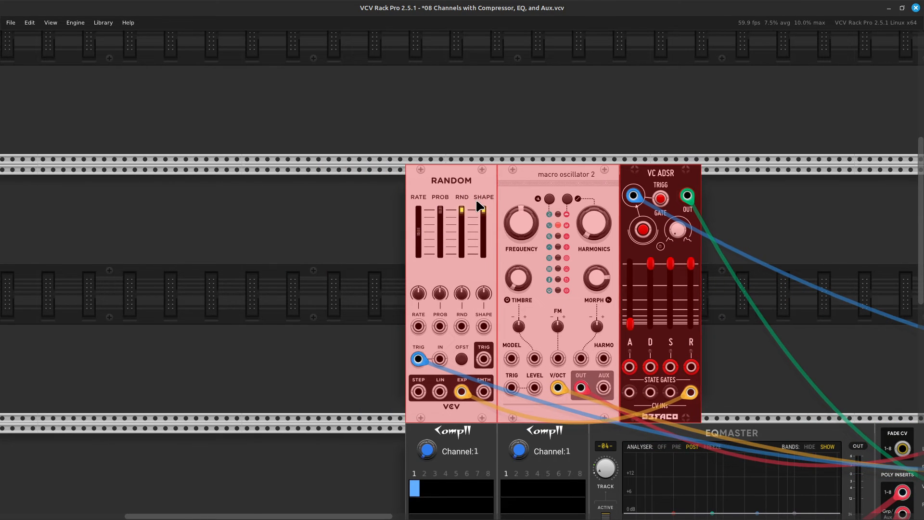
pyautogui.hscroll(10, 554, 121)
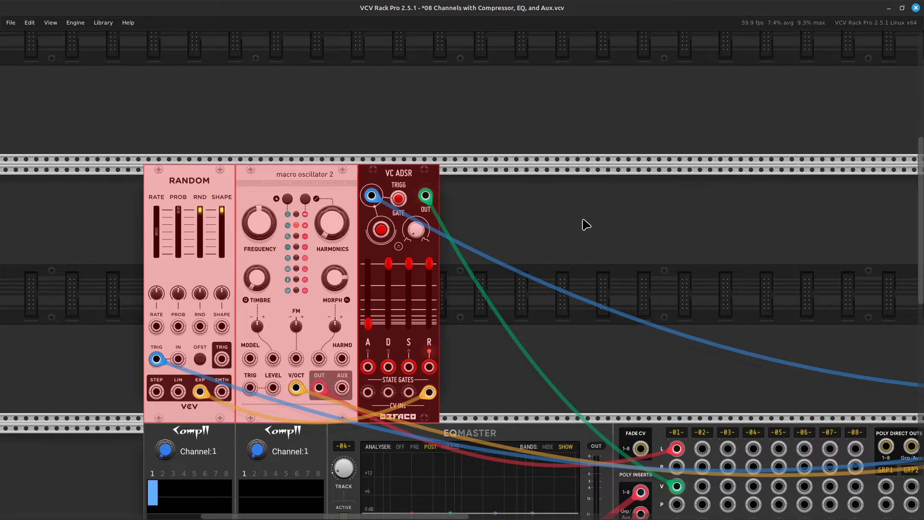
pyautogui.hotkey('ctrl', 'd')
pyautogui.click(782, 230)
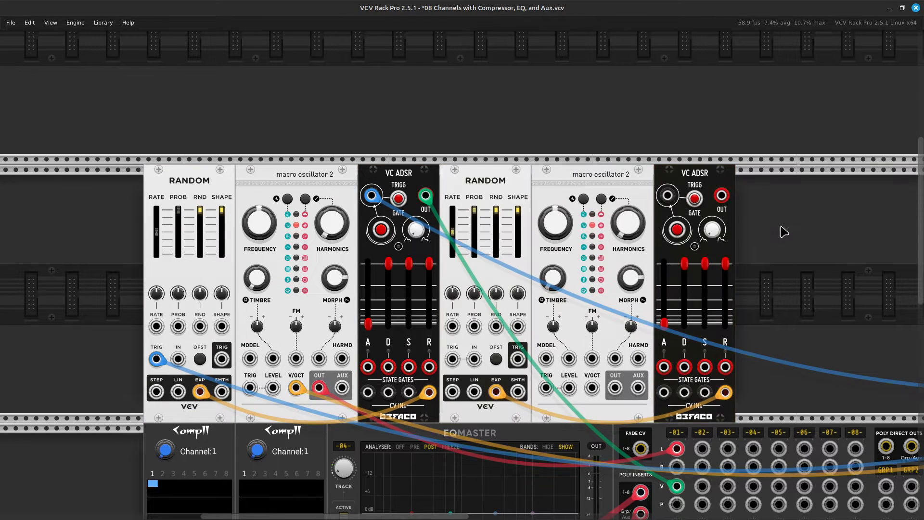
# Patch Neutrinode's aqua trigger output to the duplicated Random's trigger input and the duplicated VC ADSR's trigger input with blue cables
pyautogui.hscroll(8, 735, 221)
pyautogui.hscroll(13, 735, 220)
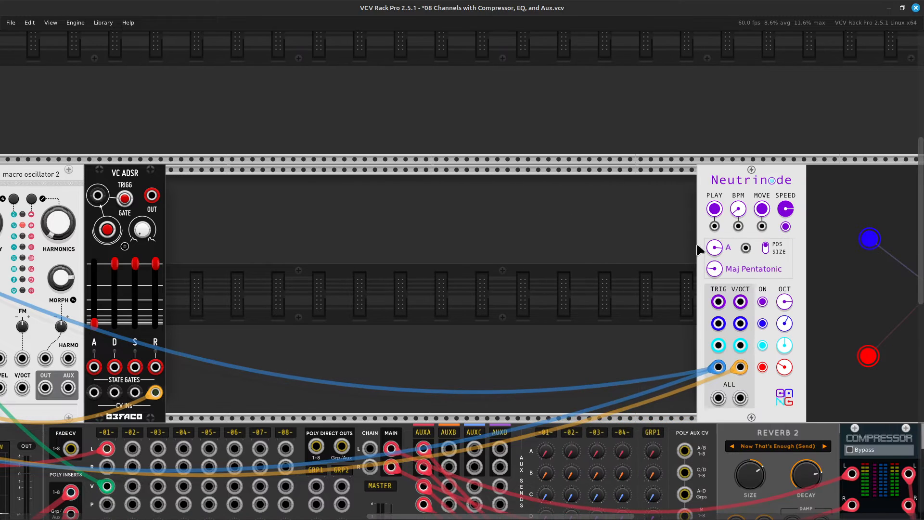
pyautogui.hscroll(5, 758, 267)
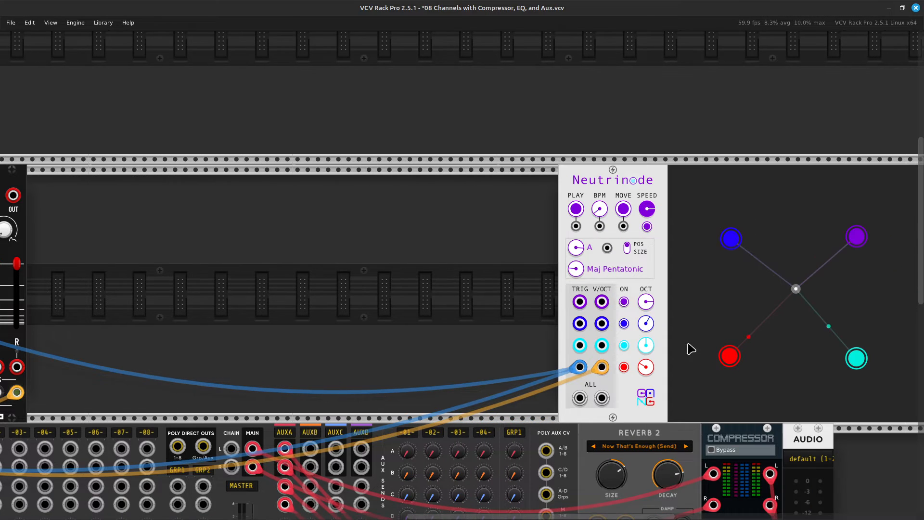
pyautogui.rightClick(582, 347)
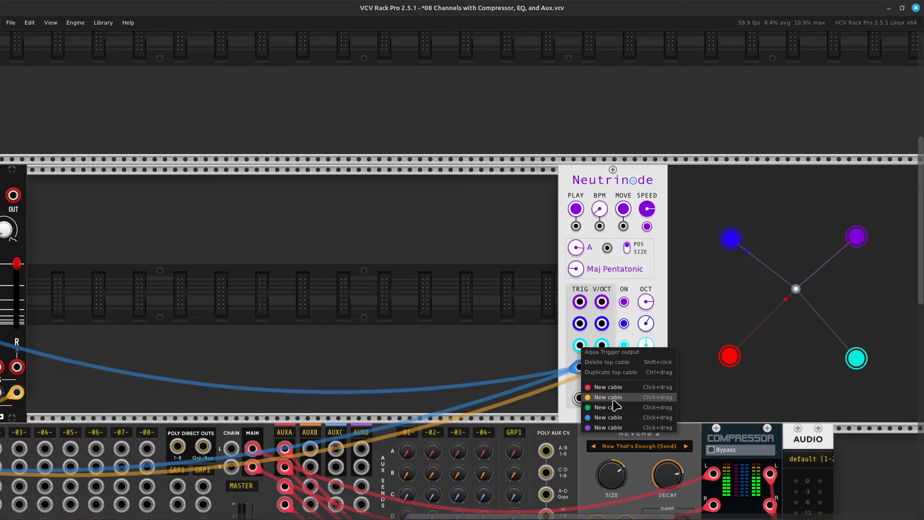
pyautogui.moveTo(608, 418); pyautogui.dragTo(296, 364)
pyautogui.hscroll(-20, 504, 449)
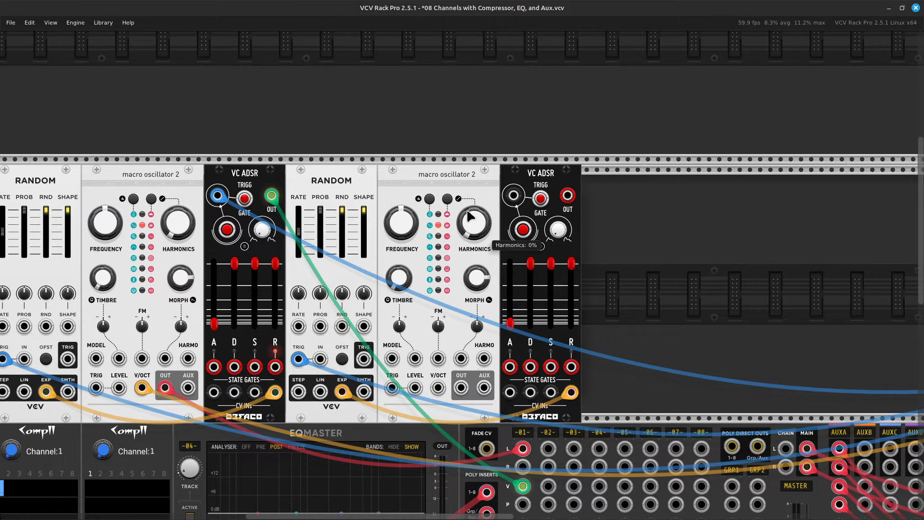
pyautogui.rightClick(512, 196)
pyautogui.moveTo(532, 266); pyautogui.dragTo(578, 349)
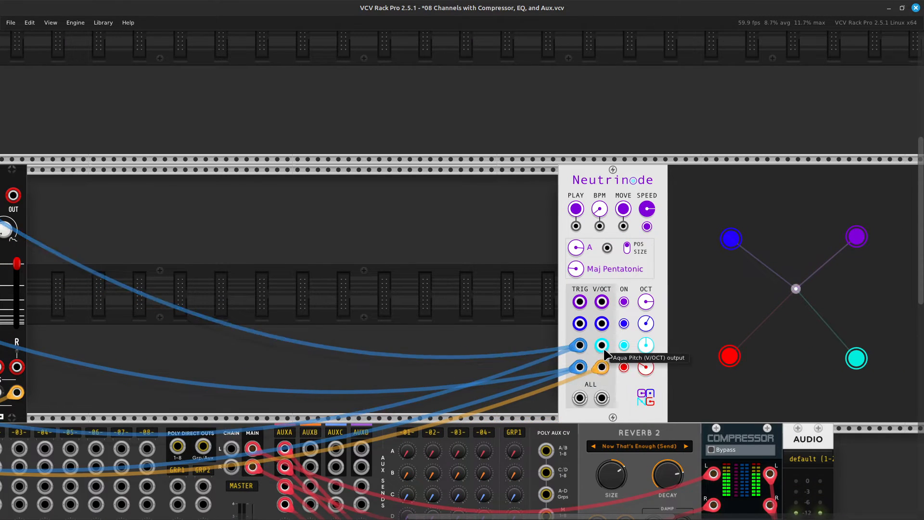
# Patch Neutrinode's aqua V/OCT output to the second Macro Oscillator 2's level input with an orange cable
pyautogui.rightClick(601, 345)
pyautogui.moveTo(626, 395); pyautogui.dragTo(417, 393)
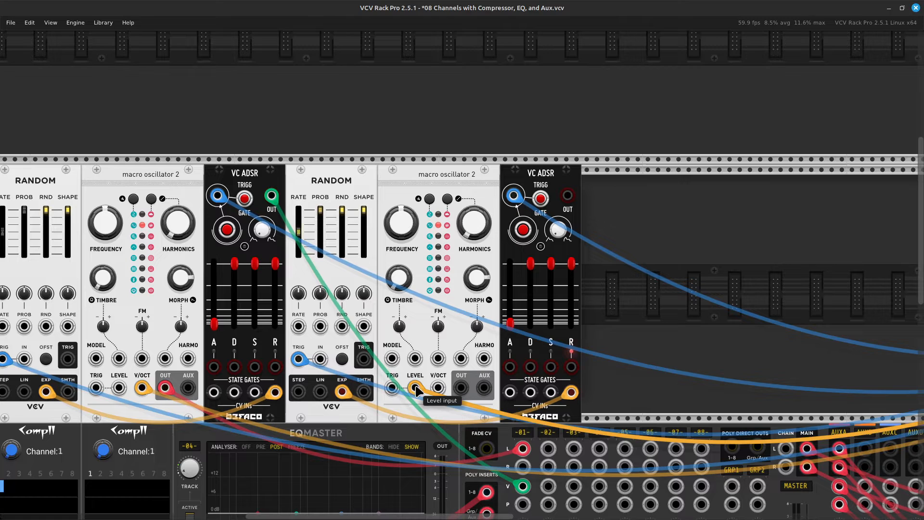
# Connect the second VC ADSR's envelope output to mixer channel 2's level input in green and the second oscillator's output to its left input in red
pyautogui.rightClick(568, 202)
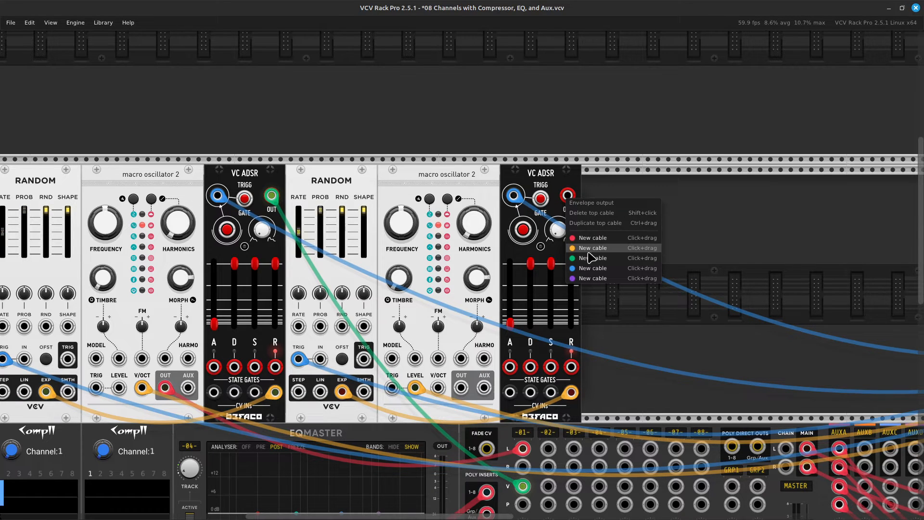
pyautogui.moveTo(591, 261); pyautogui.dragTo(394, 347)
pyautogui.press('Right')
pyautogui.press('Down')
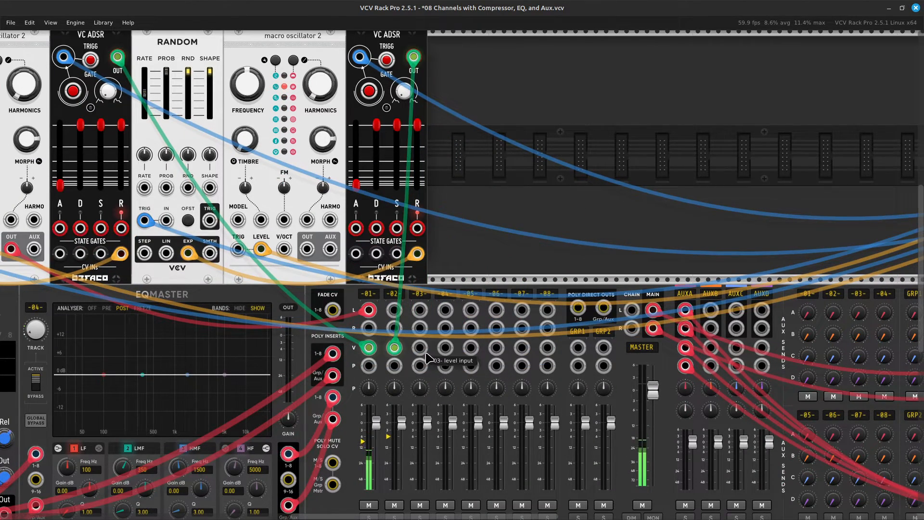
pyautogui.scroll(4, 438, 329)
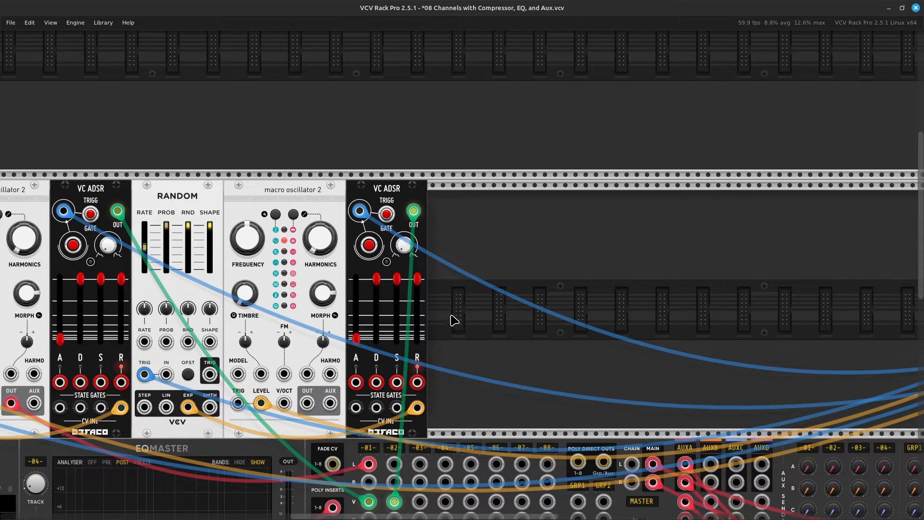
pyautogui.rightClick(394, 464)
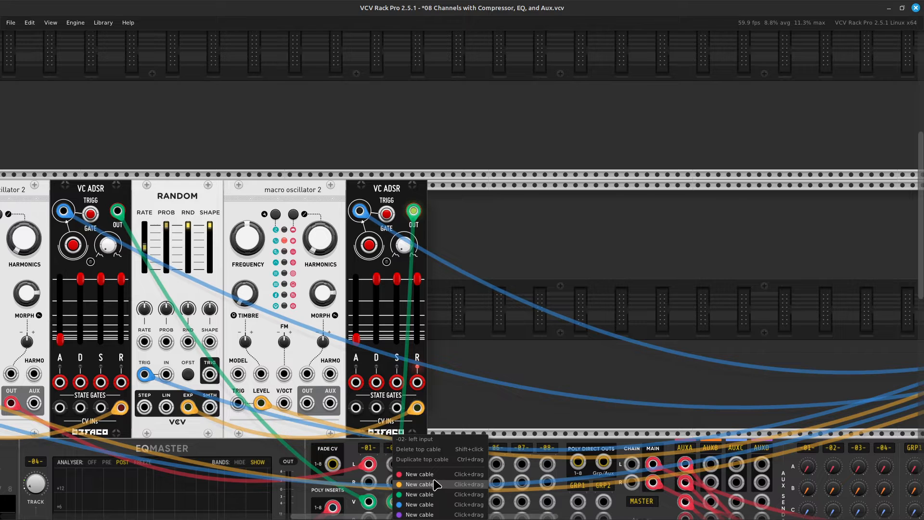
pyautogui.hscroll(20, 515, 453)
pyautogui.moveTo(434, 472); pyautogui.dragTo(495, 340)
# Check the second voice's cabling between Neutrinode, the oscillator and mixer channel 2
pyautogui.hscroll(-10, 378, 438)
pyautogui.hscroll(10, 449, 431)
pyautogui.scroll(-3, 460, 416)
pyautogui.hscroll(-16, 452, 424)
pyautogui.scroll(3, 383, 341)
pyautogui.hscroll(15, 520, 336)
pyautogui.hscroll(1, 532, 242)
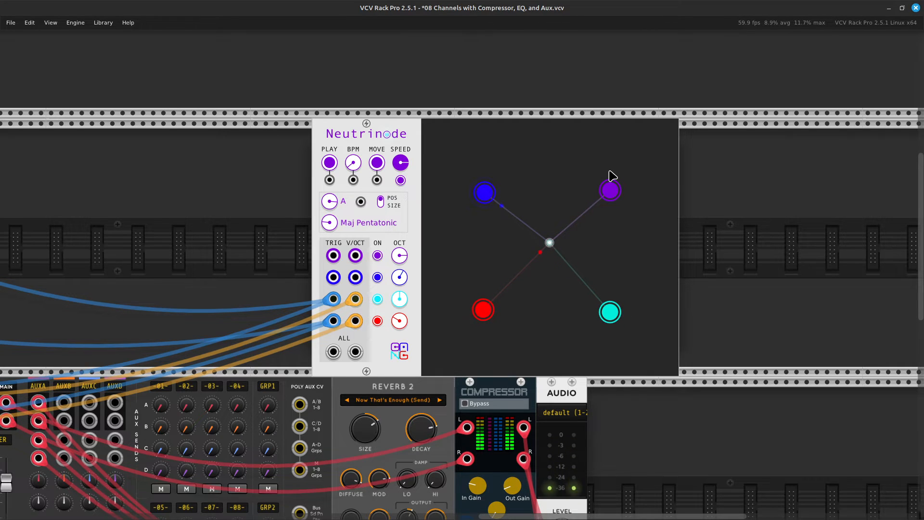
pyautogui.hscroll(-10, 575, 175)
pyautogui.hscroll(-7, 547, 167)
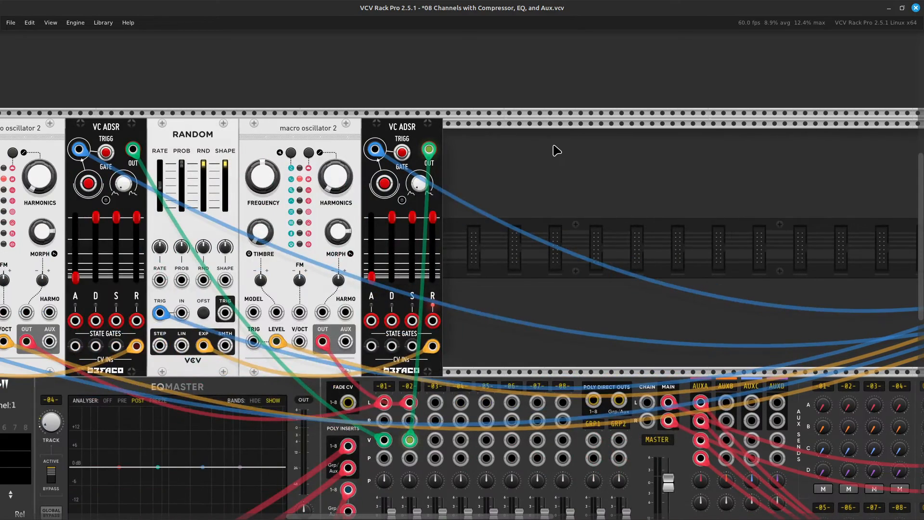
# Switch the first CompII to channel 2 and turn off that channel's bypass
pyautogui.hscroll(-7, 556, 148)
pyautogui.scroll(-4, 489, 236)
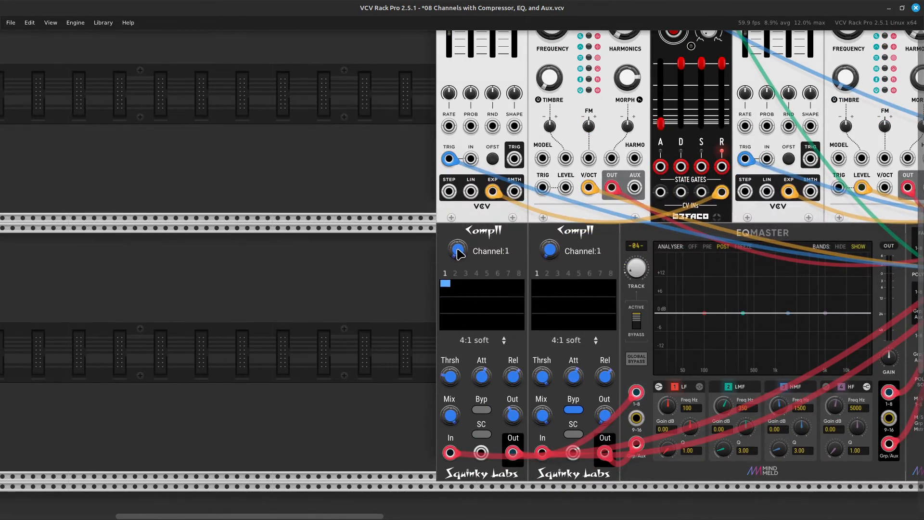
pyautogui.rightClick(460, 251)
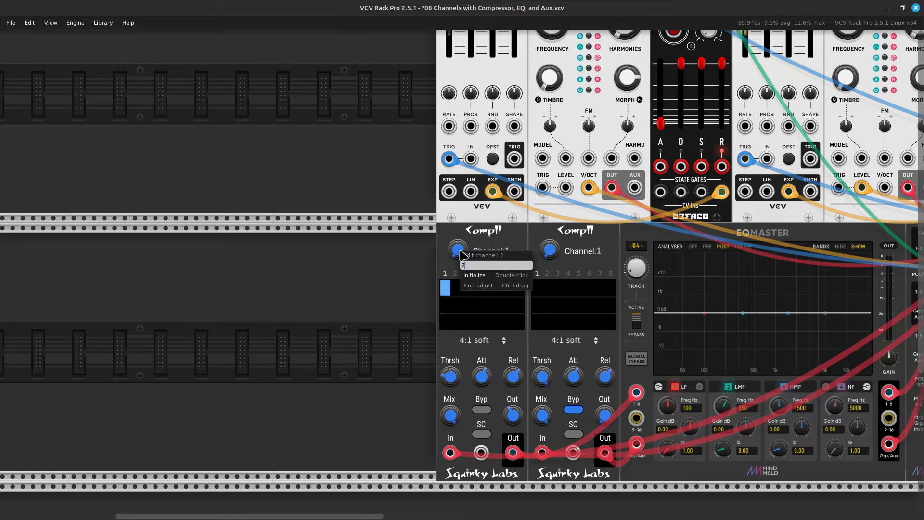
pyautogui.press('Return')
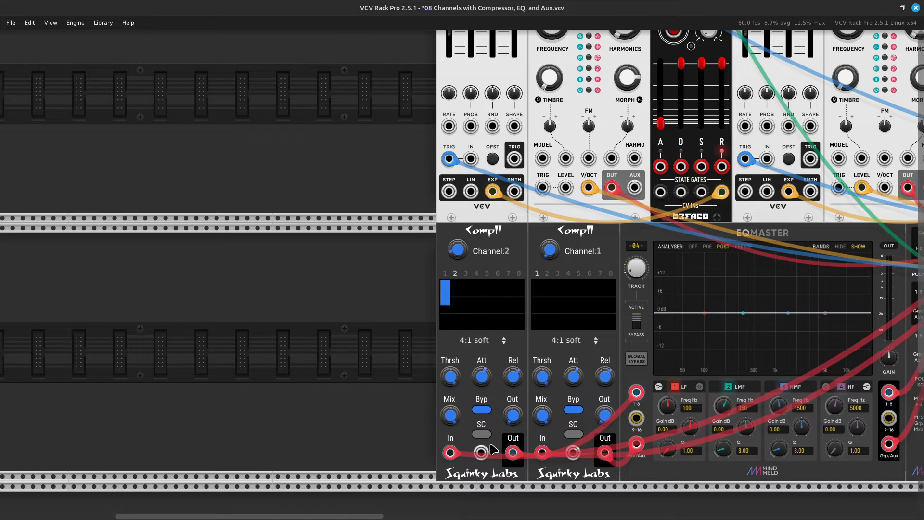
pyautogui.click(481, 410)
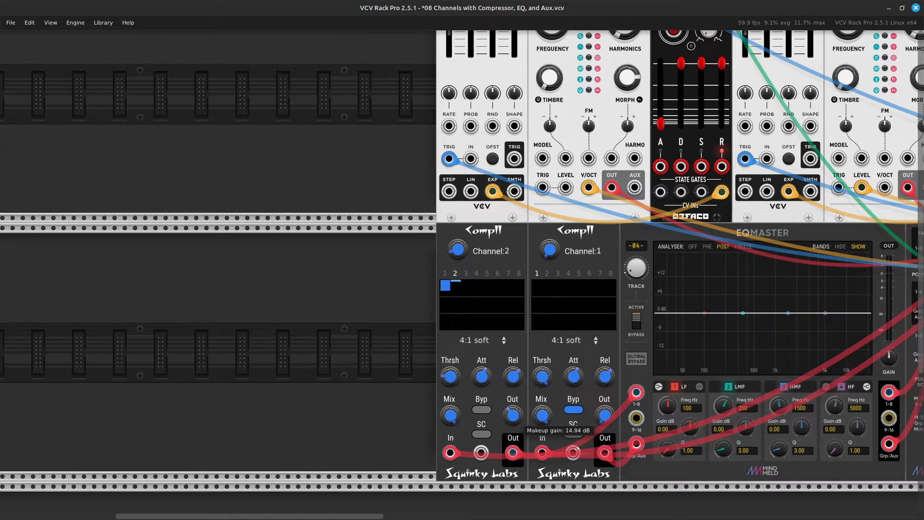
# Raise the makeup gain for channel 2 on the first CompII and set its threshold to about -31.5 dB
pyautogui.moveTo(512, 415); pyautogui.dragTo(512, 416)
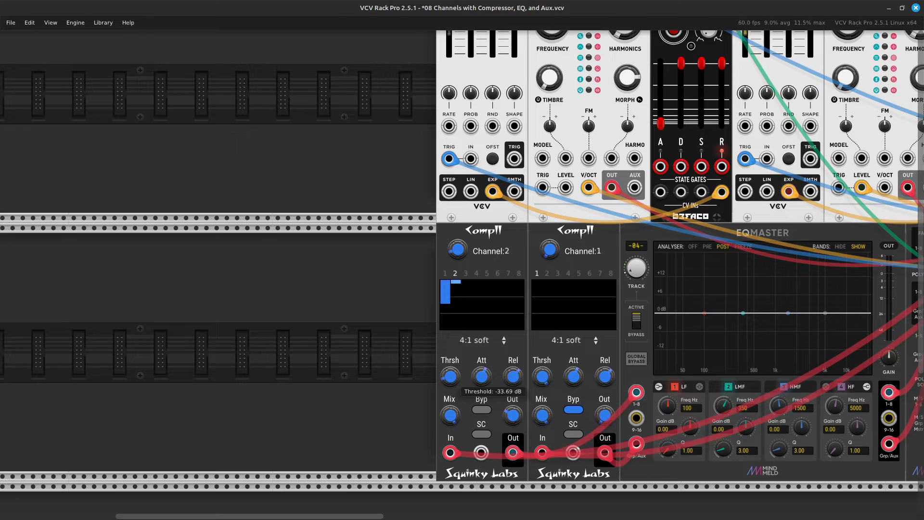
pyautogui.moveTo(450, 376); pyautogui.dragTo(450, 374)
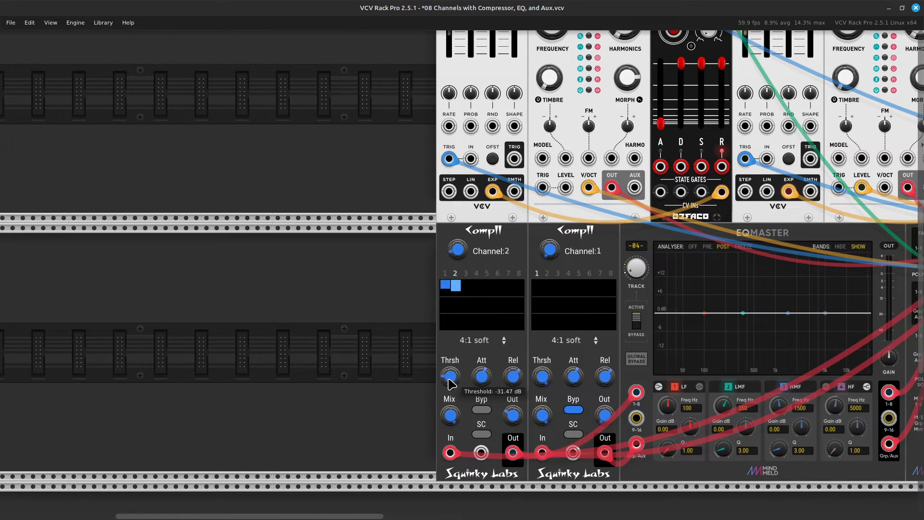
# Fine-tune channel 2's threshold on the first CompII to about -32.6 dB
pyautogui.hscroll(5, 452, 370)
pyautogui.scroll(5, 475, 342)
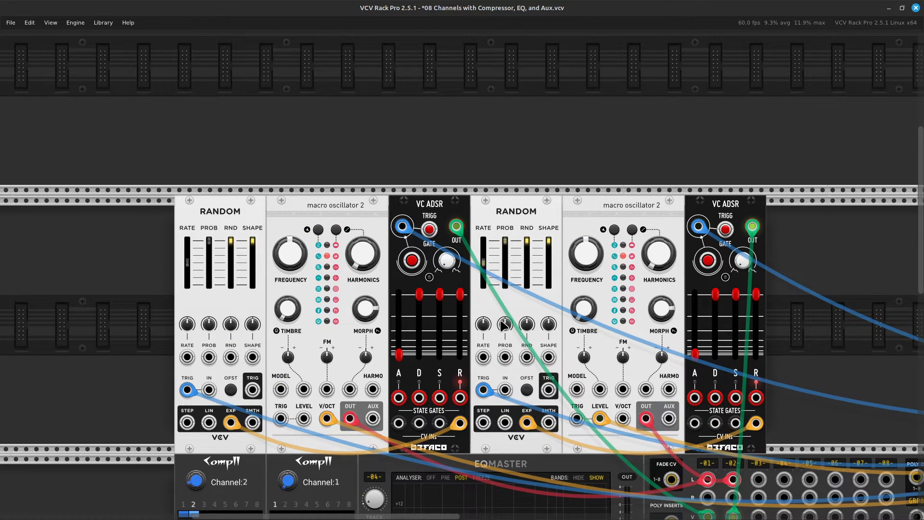
pyautogui.hscroll(15, 501, 325)
pyautogui.hscroll(3, 503, 326)
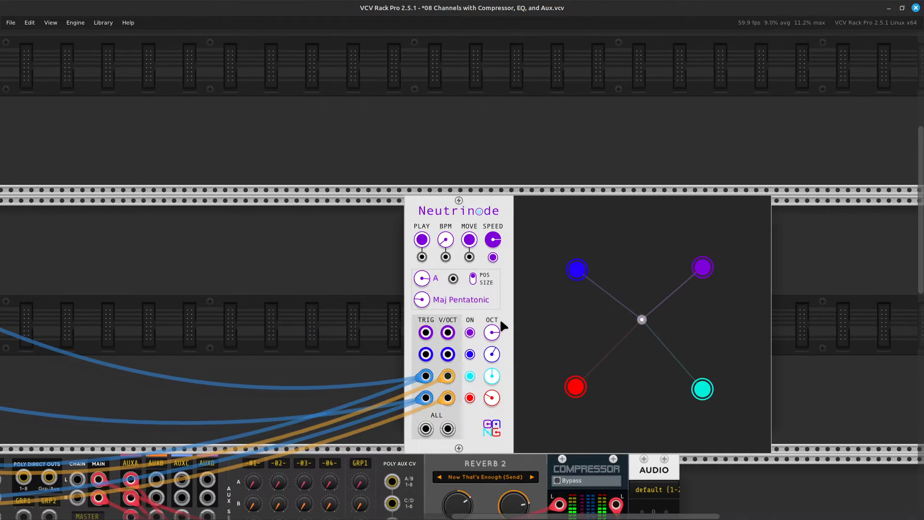
pyautogui.scroll(-5, 503, 326)
pyautogui.hscroll(-10, 502, 326)
pyautogui.hscroll(-9, 502, 326)
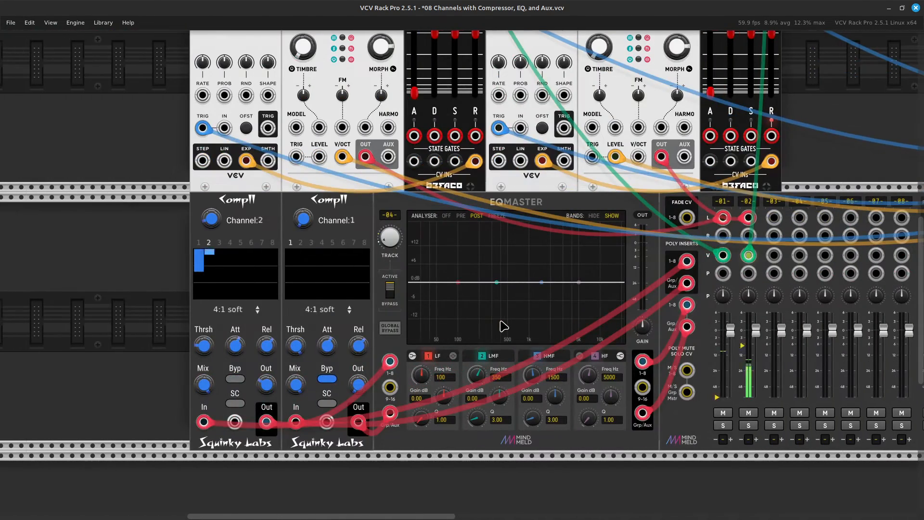
pyautogui.scroll(3, 503, 326)
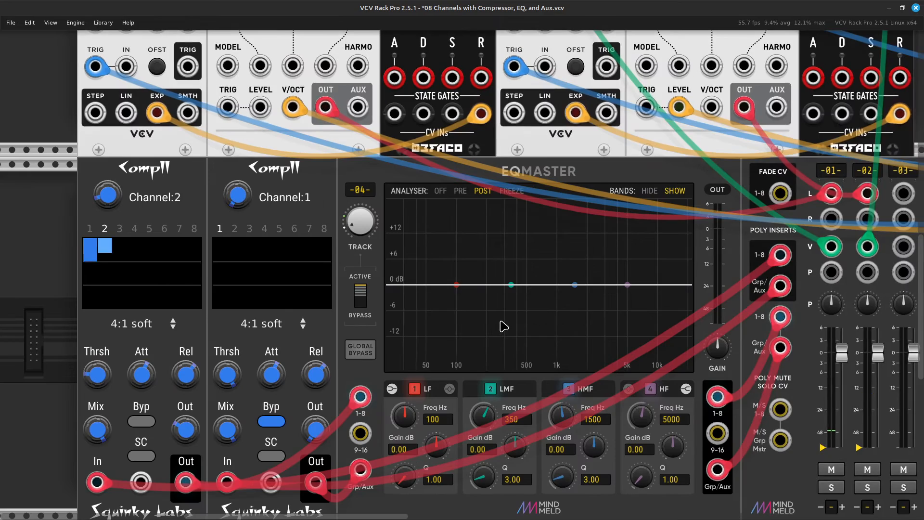
pyautogui.hscroll(-7, 503, 326)
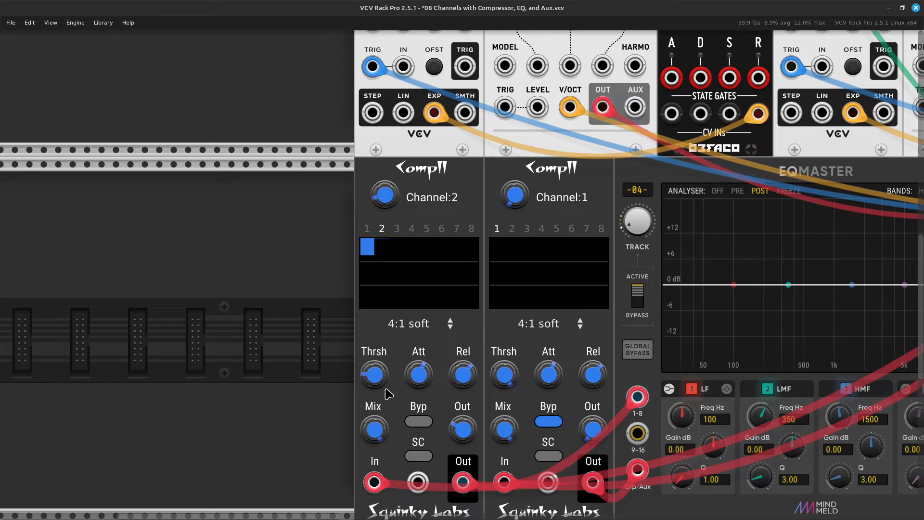
pyautogui.moveTo(373, 382)
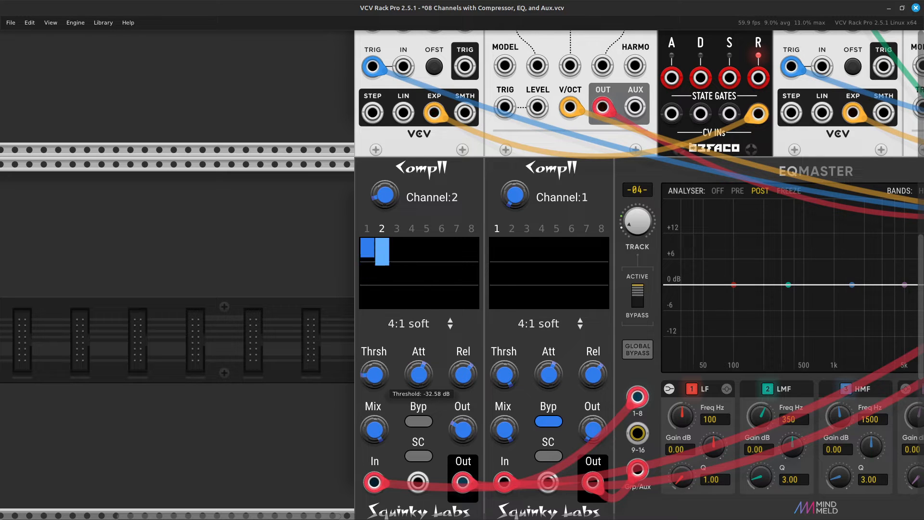
pyautogui.moveTo(461, 429)
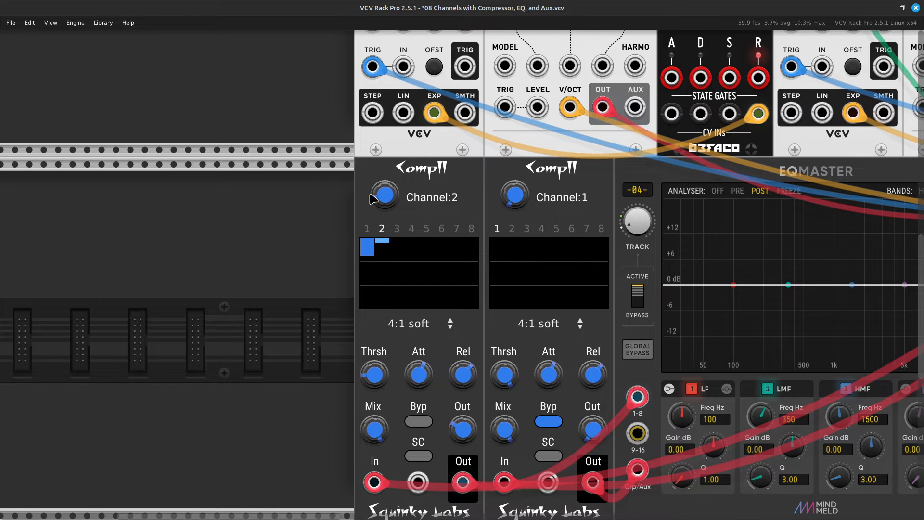
# Switch the first CompII back to channel 1 and adjust that channel's output makeup gain
pyautogui.rightClick(389, 204)
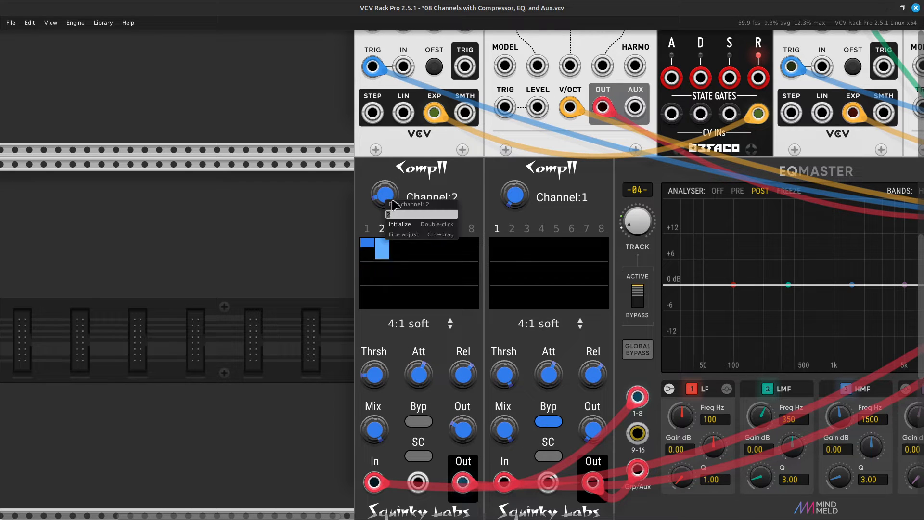
pyautogui.write('1')
pyautogui.press('Return')
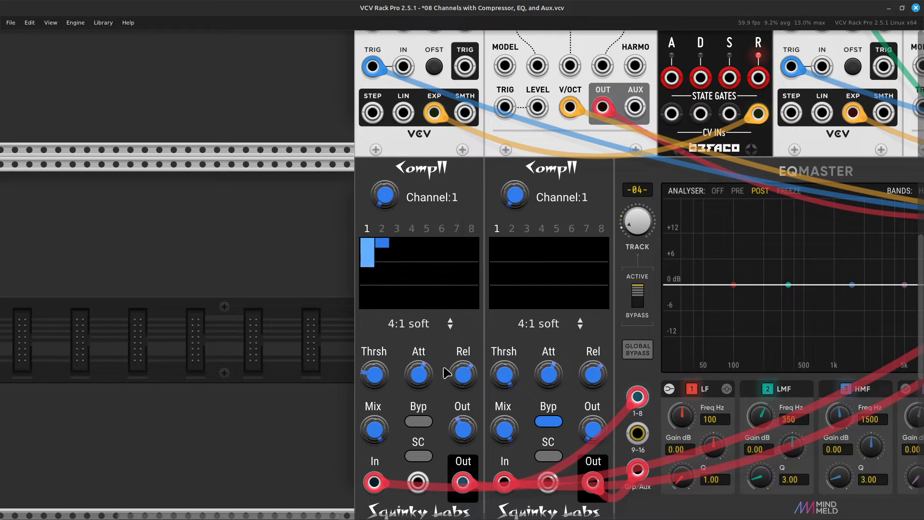
pyautogui.moveTo(473, 426)
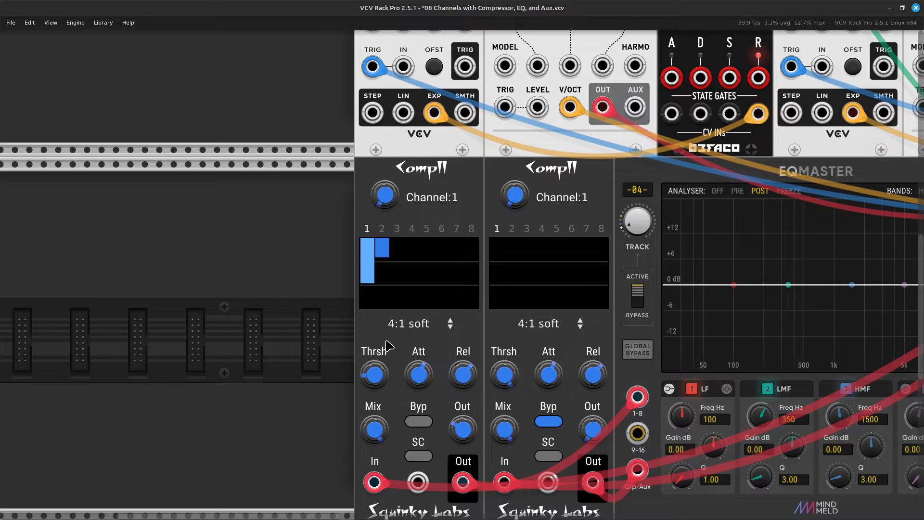
# Review the whole patch from the two voices and compressors across the mixer to Neutrinode
pyautogui.scroll(-5, 385, 345)
pyautogui.scroll(2, 387, 345)
pyautogui.scroll(2, 389, 345)
pyautogui.hscroll(5, 389, 345)
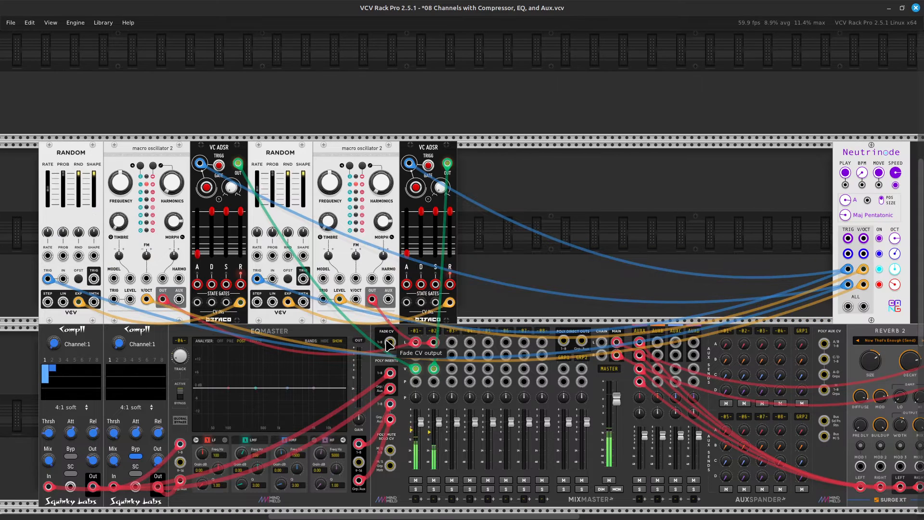
pyautogui.hscroll(12, 389, 346)
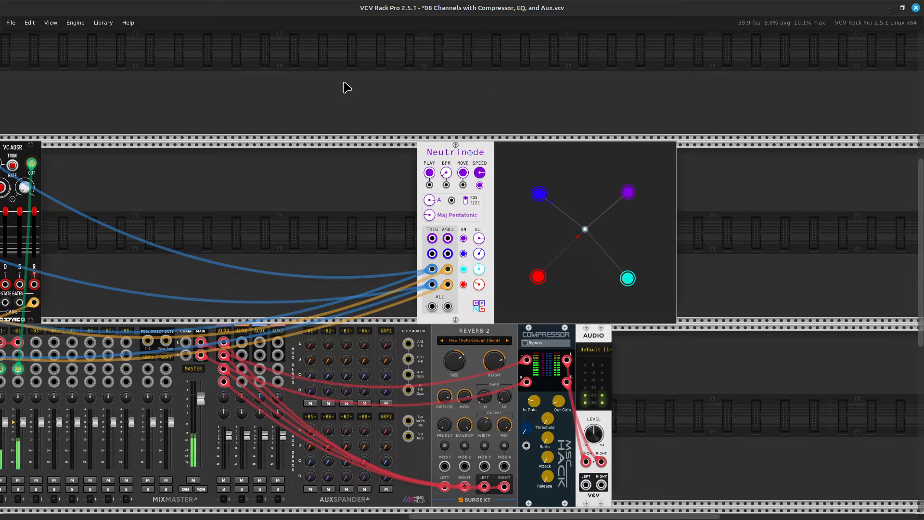
# Duplicate the two complete voices, each with Random, Macro Oscillator 2 and VC ADSR, including their internal cables
pyautogui.hscroll(-16, 322, 86)
pyautogui.moveTo(579, 45); pyautogui.dragTo(128, 262)
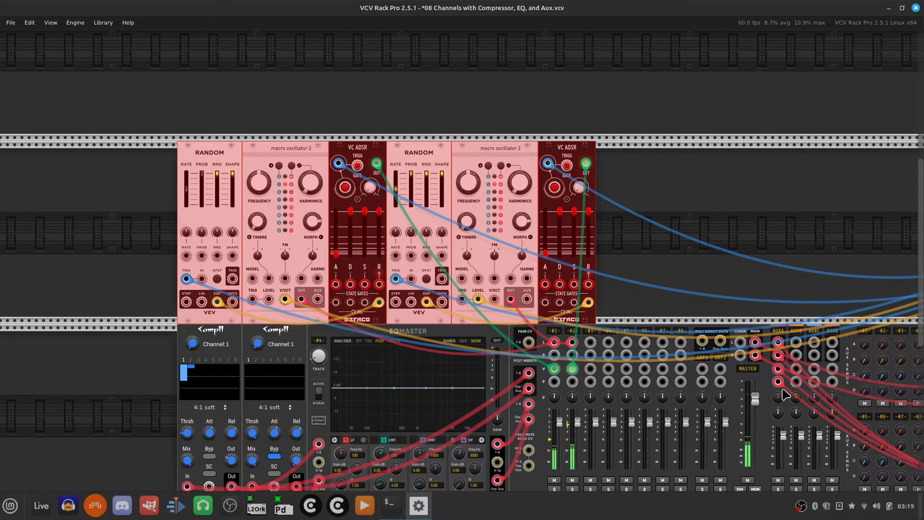
pyautogui.click(649, 201)
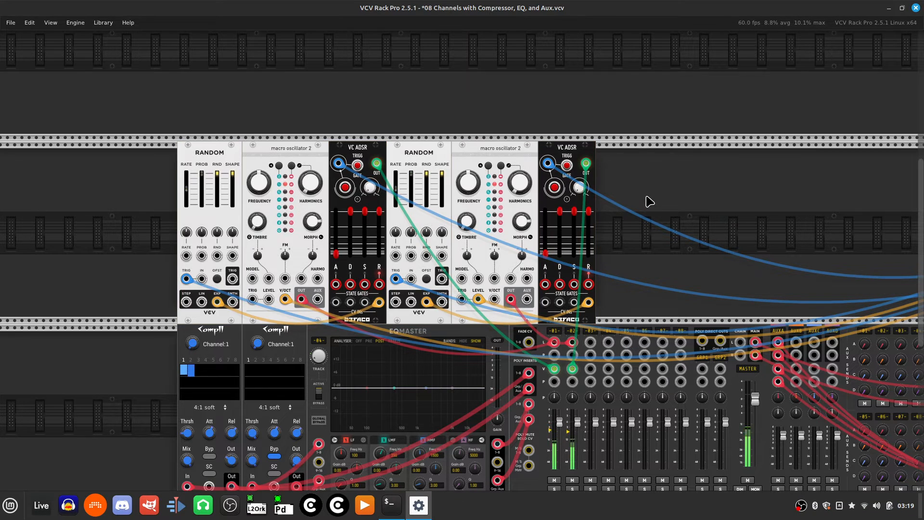
pyautogui.hotkey('ctrl', 'v')
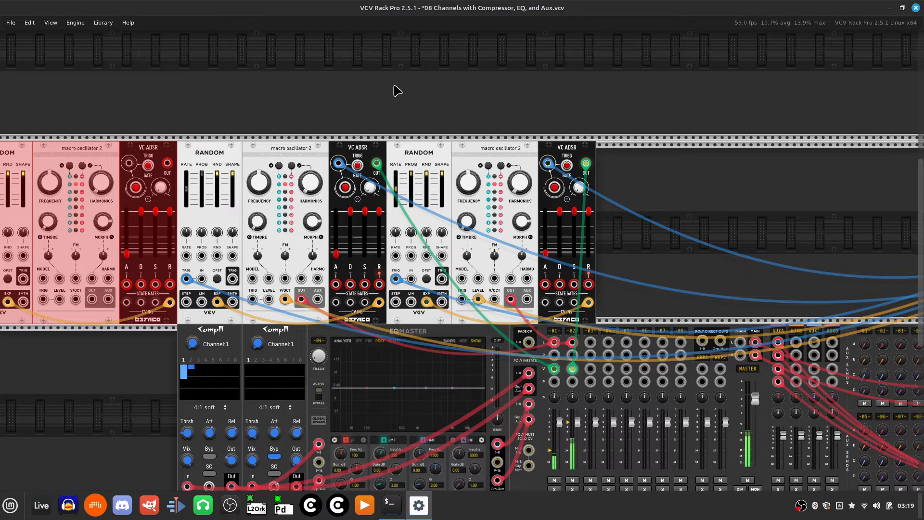
pyautogui.hscroll(-9, 354, 77)
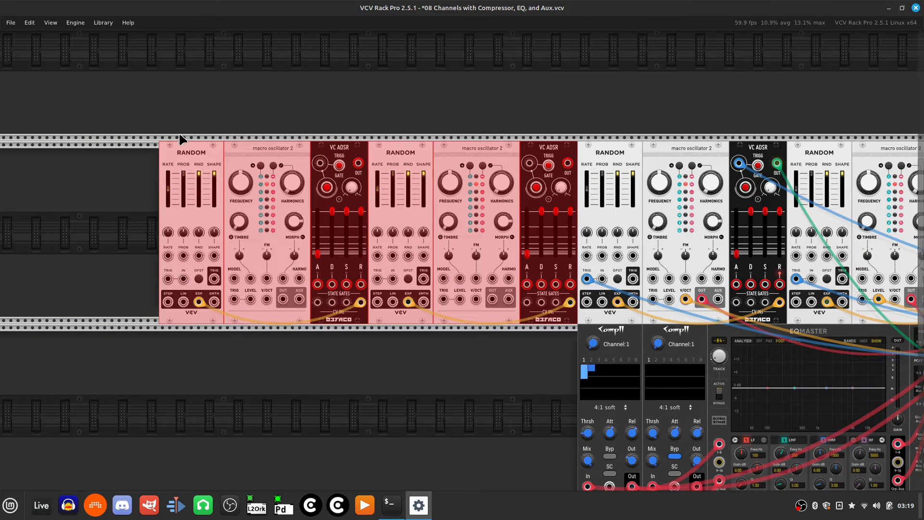
# Move Neutrinode farther right and place the two duplicated voices between the original voices and Neutrinode
pyautogui.hscroll(15, 220, 140)
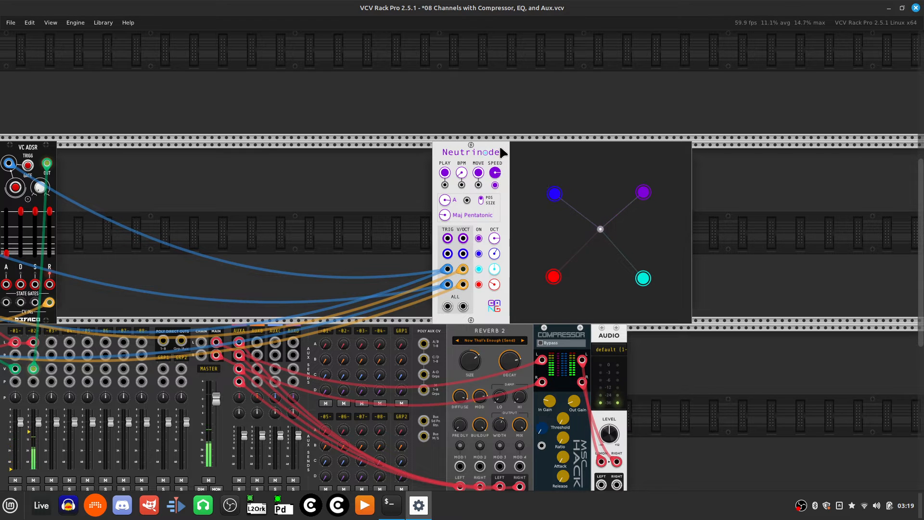
pyautogui.moveTo(497, 143); pyautogui.dragTo(607, 154)
pyautogui.hscroll(-16, 470, 165)
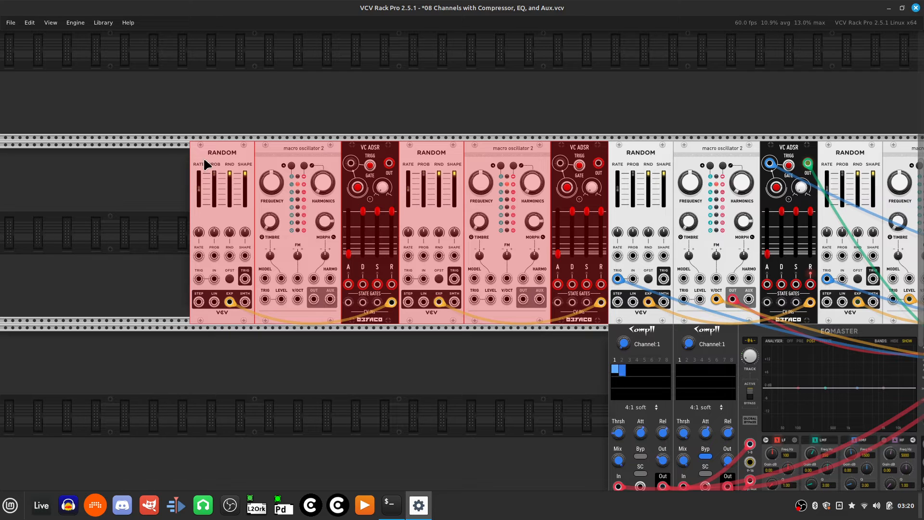
pyautogui.moveTo(218, 155); pyautogui.dragTo(319, 187)
pyautogui.hscroll(16, 289, 86)
pyautogui.hscroll(7, 337, 163)
pyautogui.click(449, 72)
pyautogui.hscroll(-5, 529, 120)
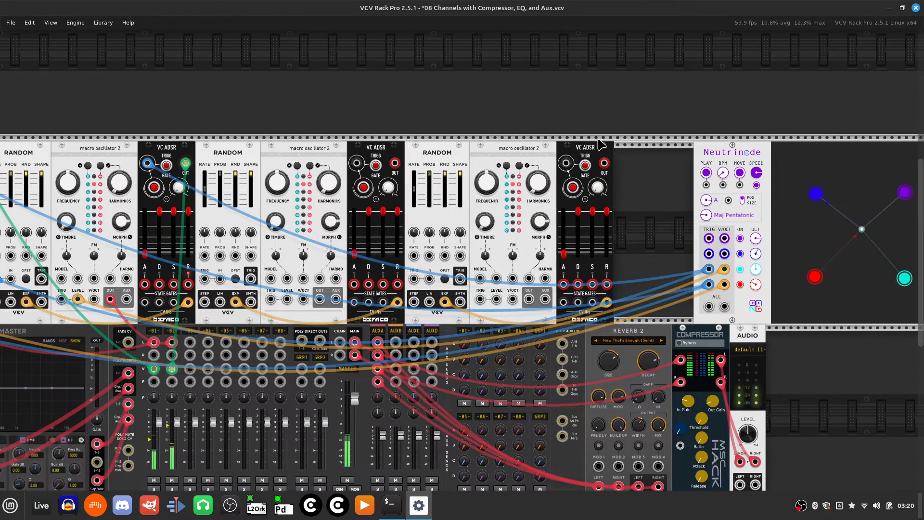
# Patch a blue cable from Neutrinode's blue trigger output to the third voice's Random clock rate input
pyautogui.scroll(3, 599, 133)
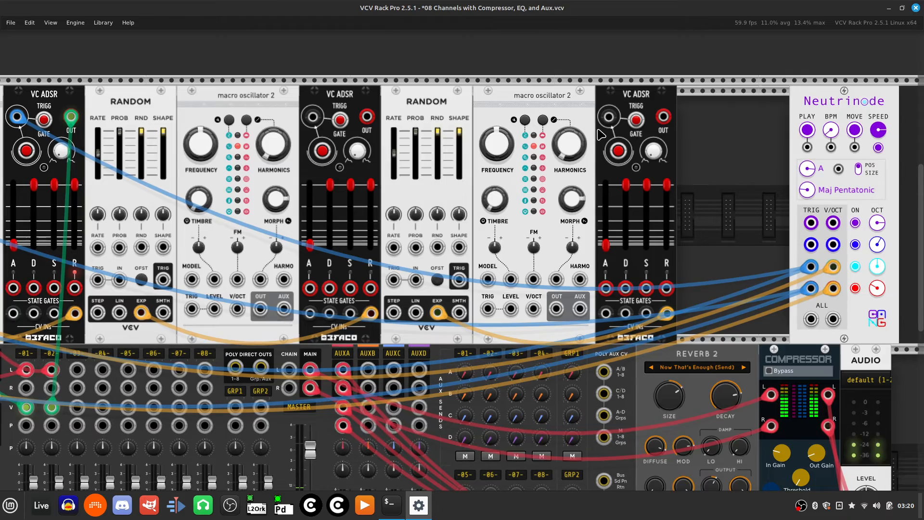
pyautogui.scroll(3, 600, 134)
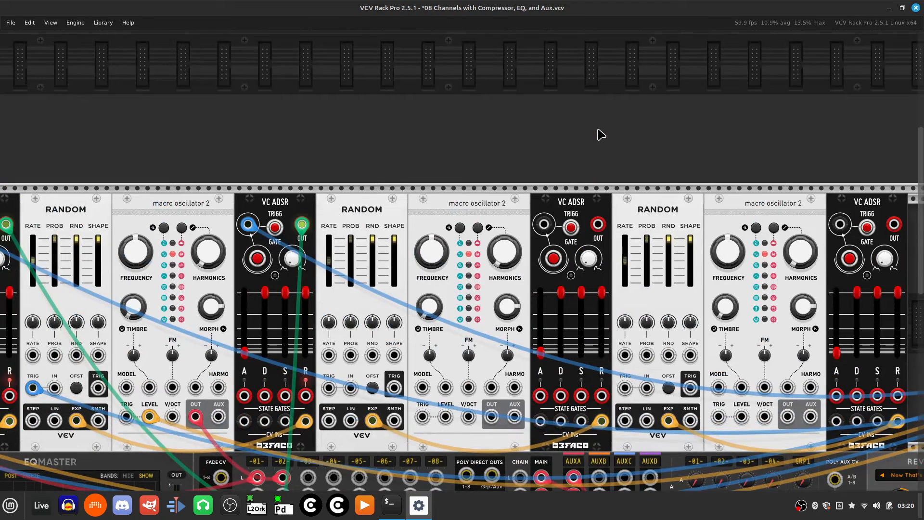
pyautogui.scroll(-4, 593, 129)
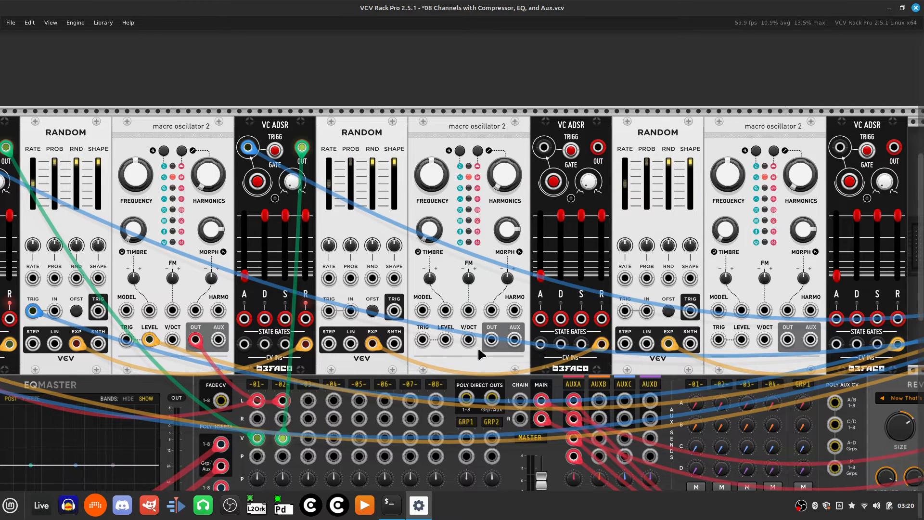
pyautogui.hscroll(4, 479, 345)
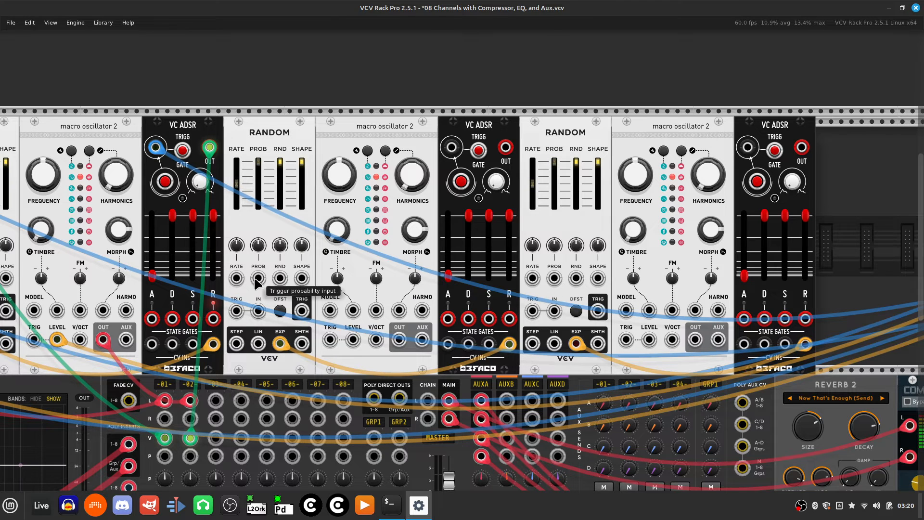
pyautogui.rightClick(236, 279)
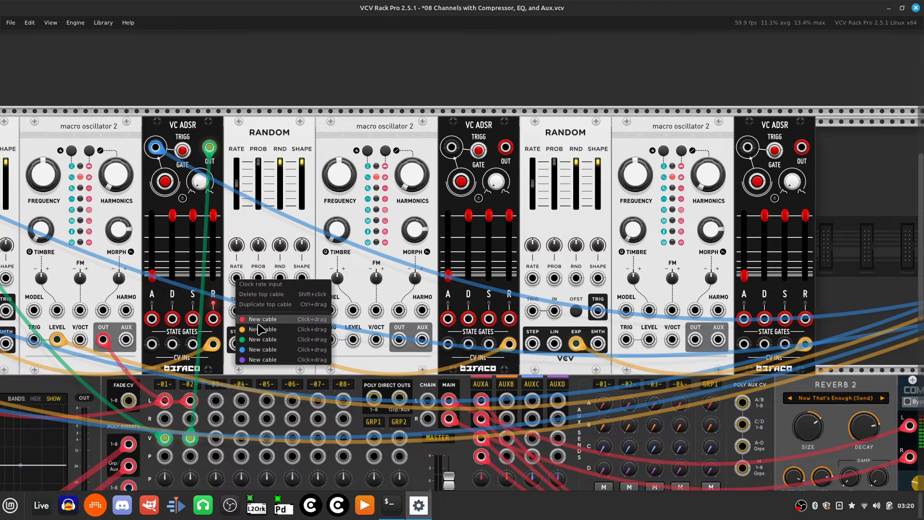
pyautogui.moveTo(259, 349); pyautogui.dragTo(476, 282)
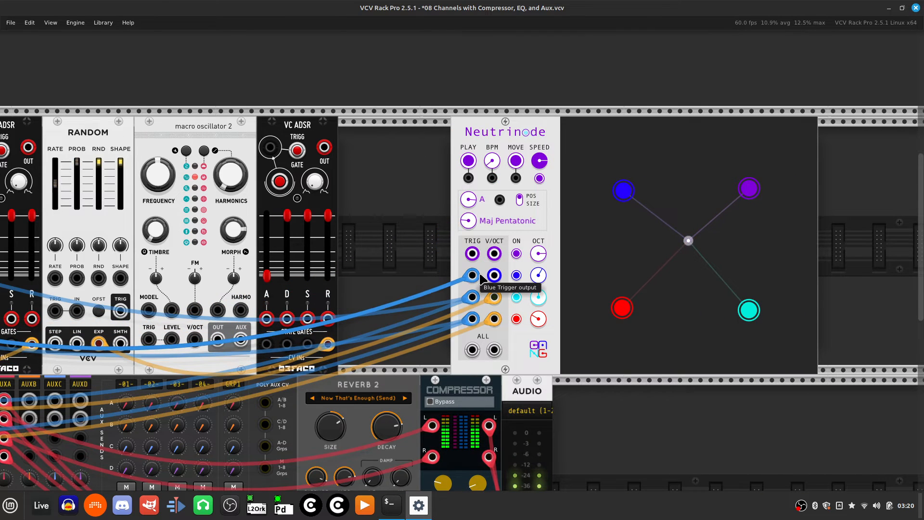
# Patch a green cable between the third voice's VC ADSR trigger input and Neutrinode's blue trigger output
pyautogui.hscroll(-8, 476, 282)
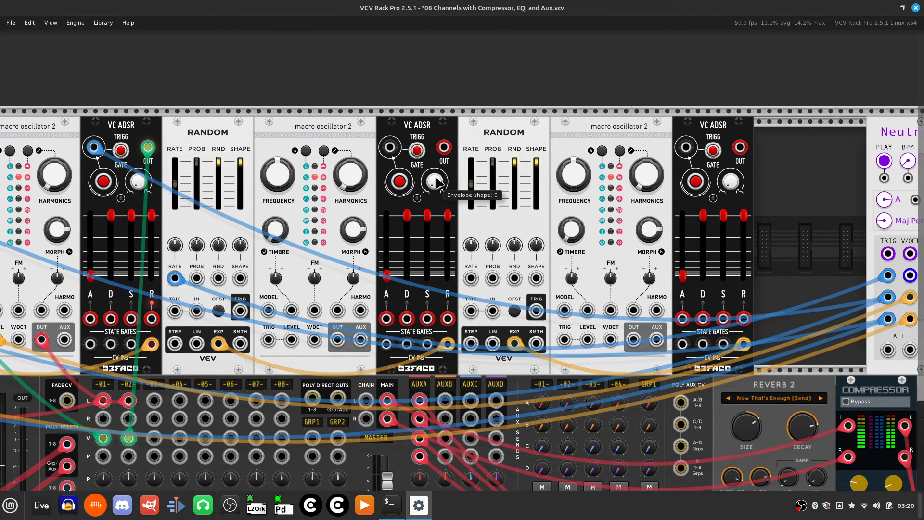
pyautogui.rightClick(397, 149)
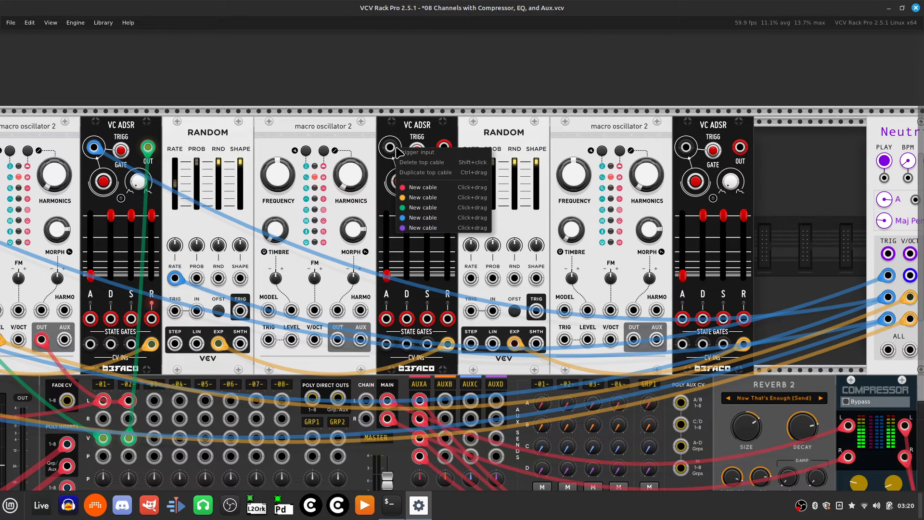
pyautogui.click(412, 207)
pyautogui.hscroll(10, 414, 214)
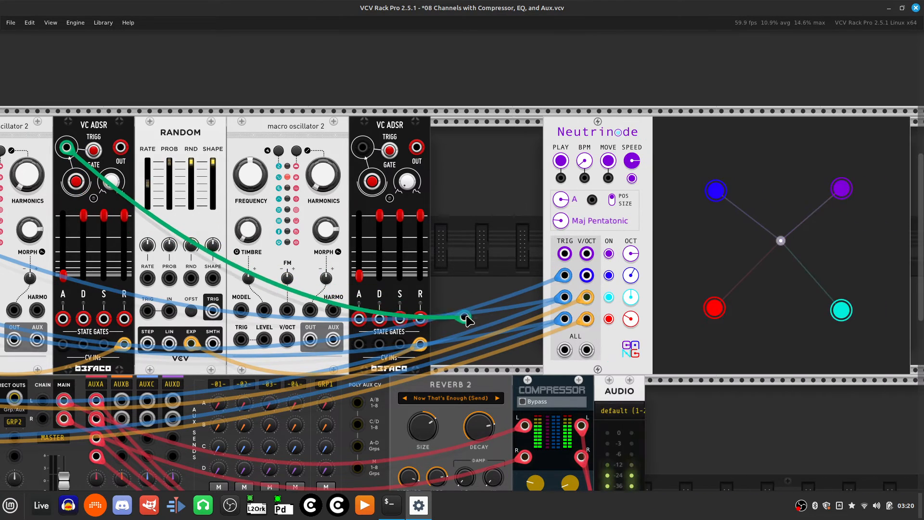
pyautogui.click(565, 275)
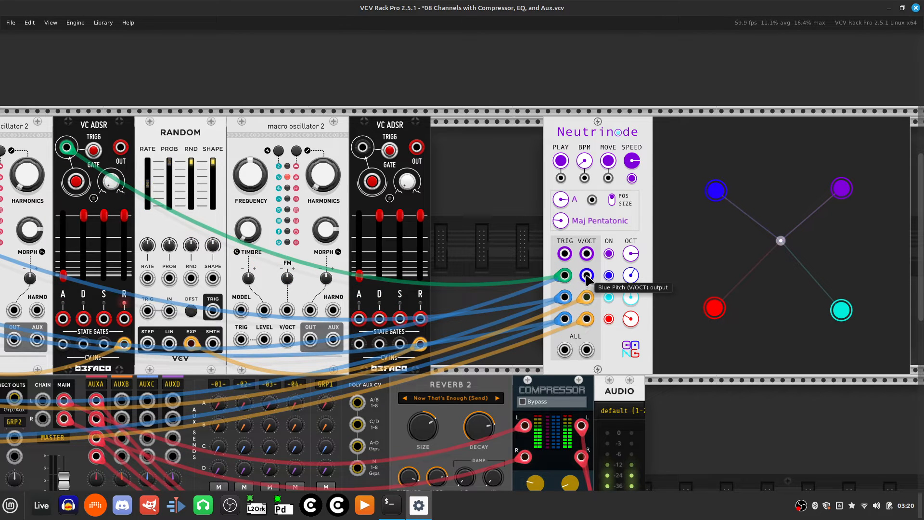
# Try a green cable from Neutrinode's blue pitch output to the third Macro Oscillator 2's V/OCT input
pyautogui.rightClick(586, 276)
pyautogui.click(607, 331)
pyautogui.hscroll(-7, 484, 374)
pyautogui.hscroll(-5, 485, 374)
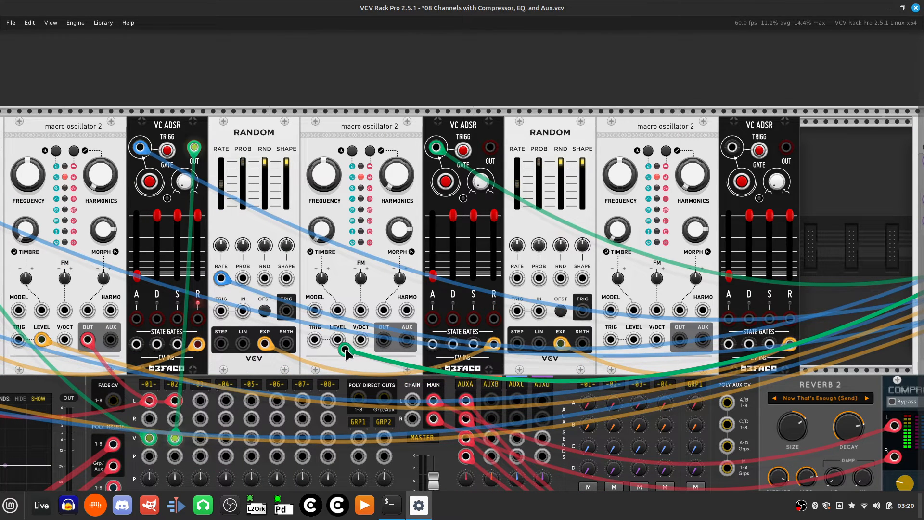
pyautogui.moveTo(345, 351); pyautogui.dragTo(361, 342)
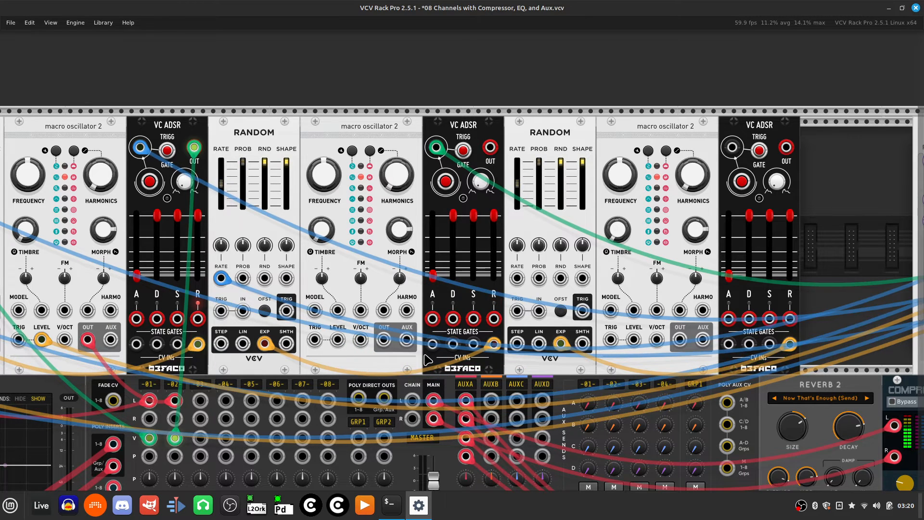
# Remove the green trigger cable between Neutrinode and the third voice's VC ADSR
pyautogui.hscroll(5, 445, 345)
pyautogui.hscroll(5, 445, 345)
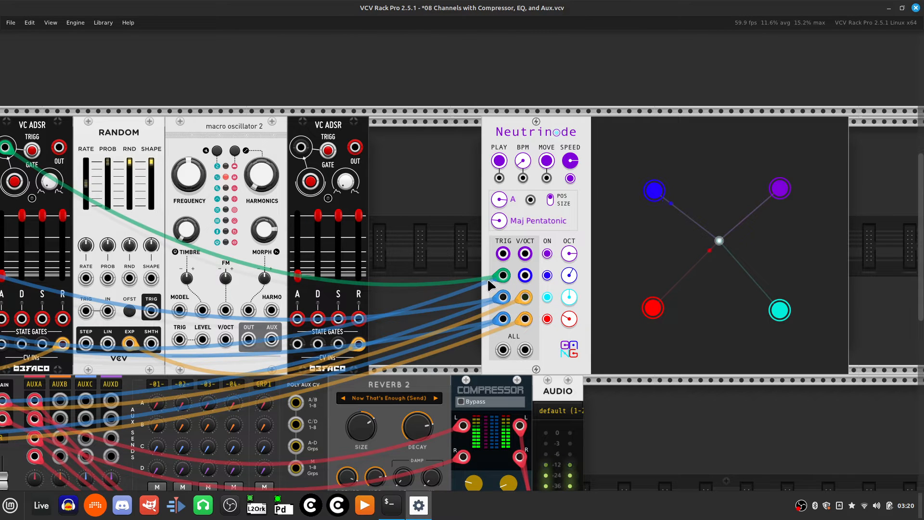
pyautogui.moveTo(499, 277); pyautogui.dragTo(481, 256)
# Patch a blue cable between the third voice's VC ADSR trigger input and Neutrinode's blue trigger output
pyautogui.hscroll(-9, 468, 264)
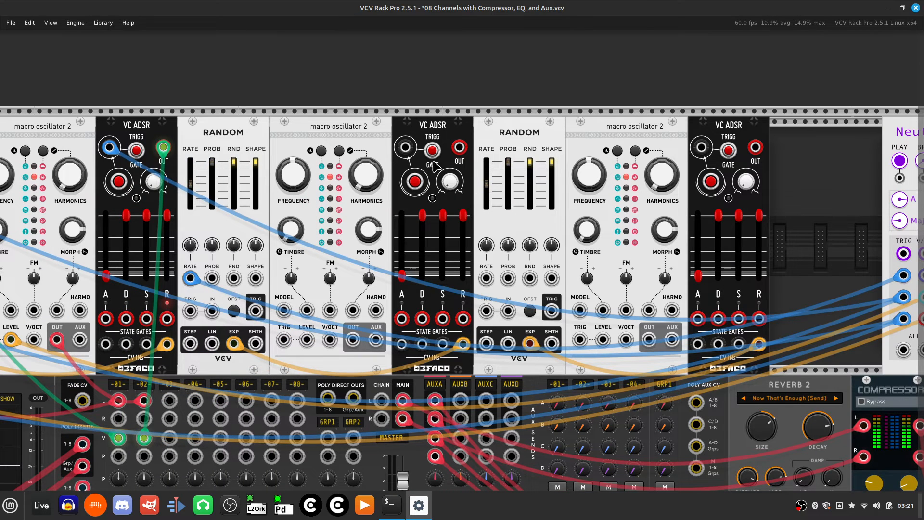
pyautogui.rightClick(404, 149)
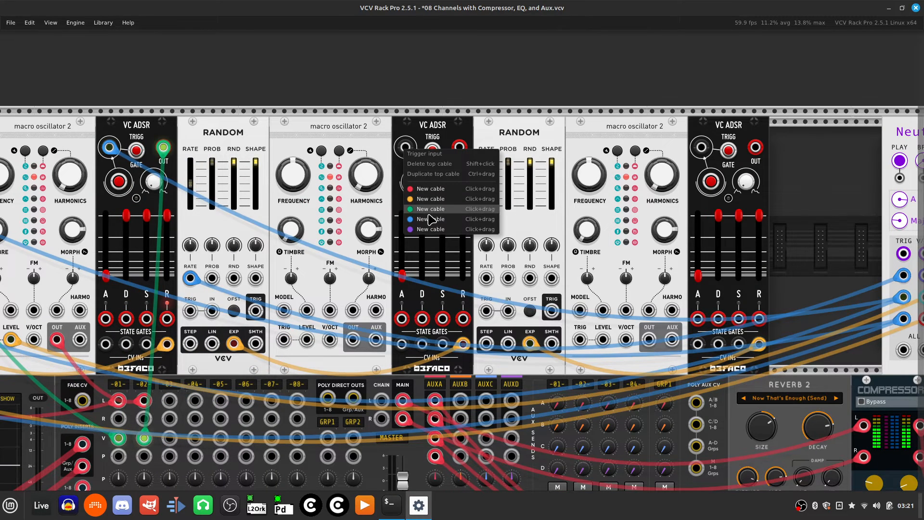
pyautogui.hscroll(3, 475, 229)
pyautogui.moveTo(430, 218); pyautogui.dragTo(457, 278)
pyautogui.hscroll(8, 476, 229)
pyautogui.click(457, 278)
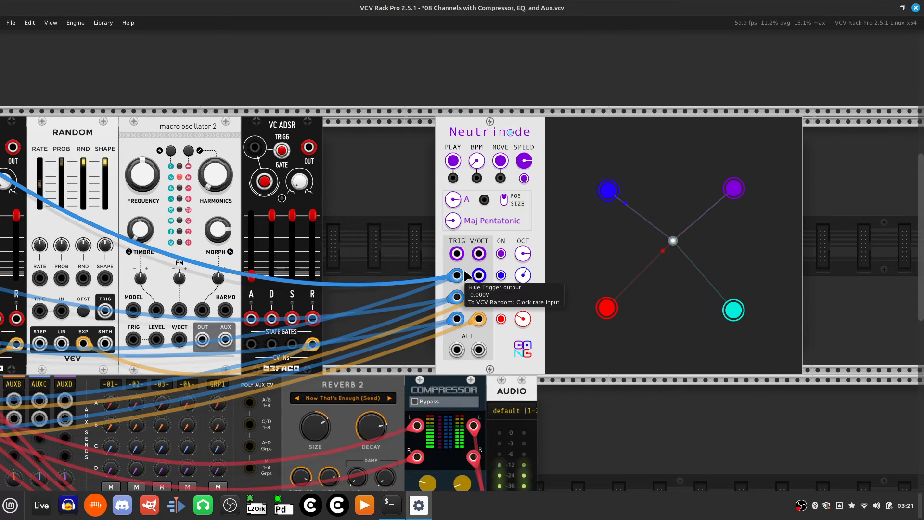
# Patch a yellow cable from Neutrinode's blue pitch output to the third Macro Oscillator 2's V/OCT input
pyautogui.rightClick(480, 274)
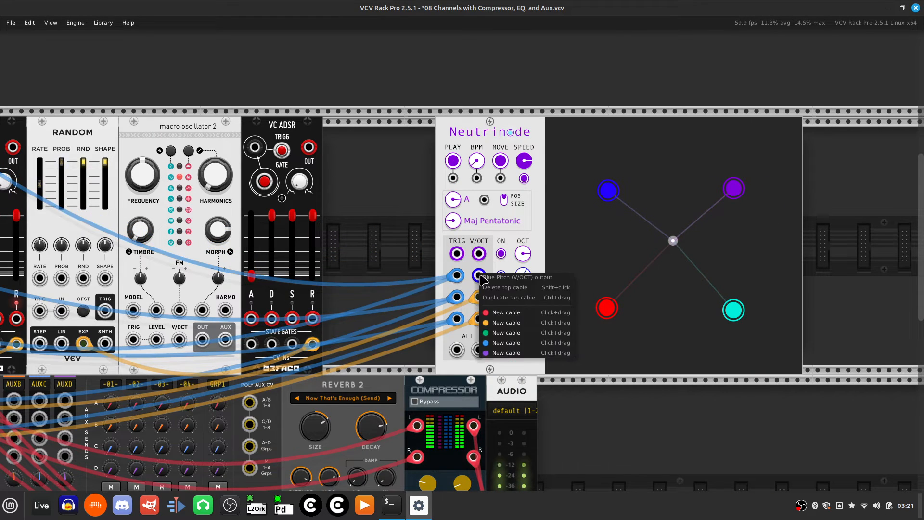
pyautogui.click(513, 326)
pyautogui.hscroll(-12, 513, 326)
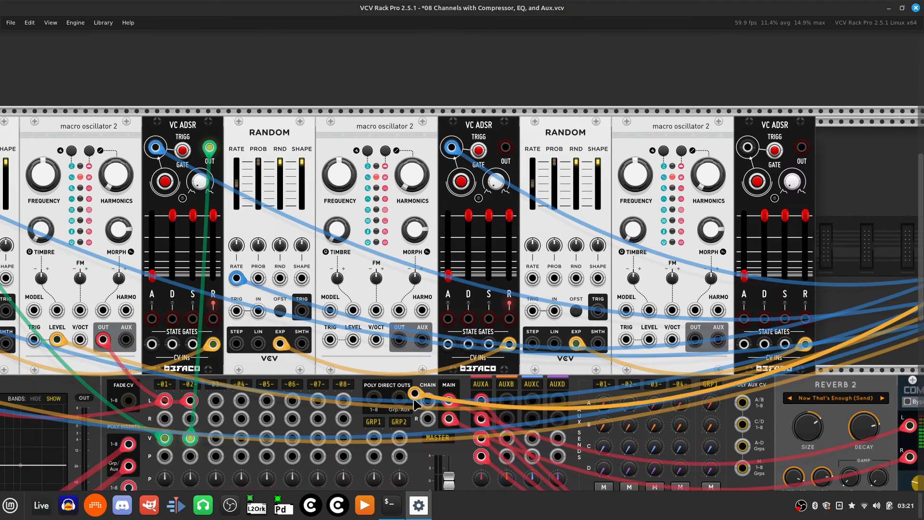
pyautogui.click(375, 340)
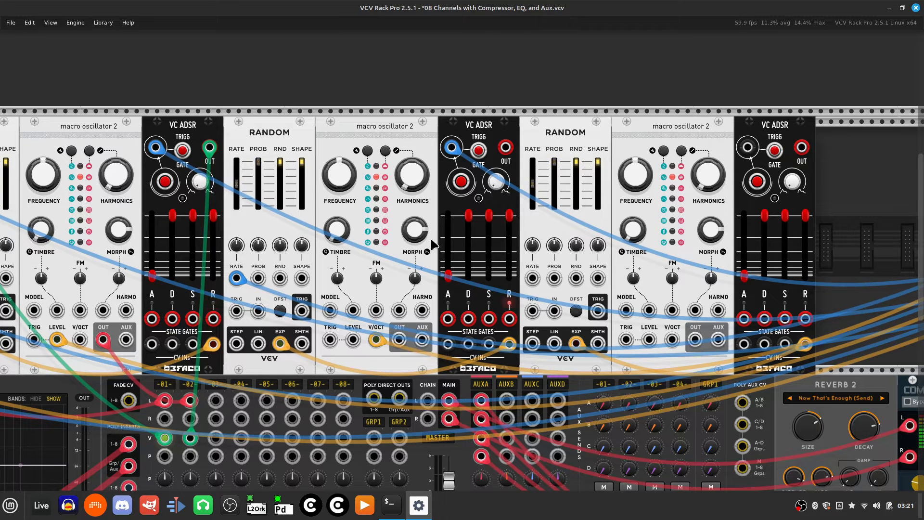
# Patch a green cable from the third VC ADSR's envelope output to the level input of mixer channel 3
pyautogui.rightClick(506, 155)
pyautogui.hscroll(-10, 511, 287)
pyautogui.moveTo(534, 213); pyautogui.dragTo(524, 346)
pyautogui.scroll(-3, 476, 366)
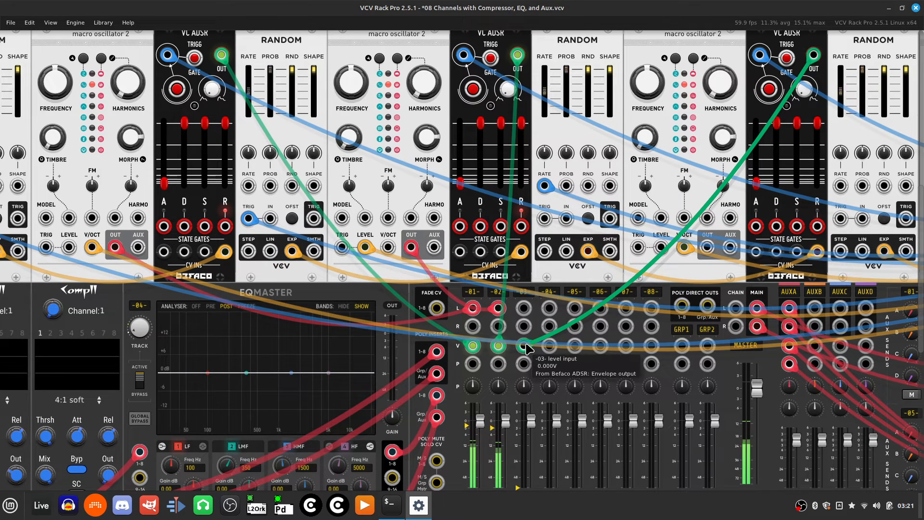
# Patch a red cable between mixer channel 3's left input and the third Macro Oscillator 2's main output
pyautogui.rightClick(521, 305)
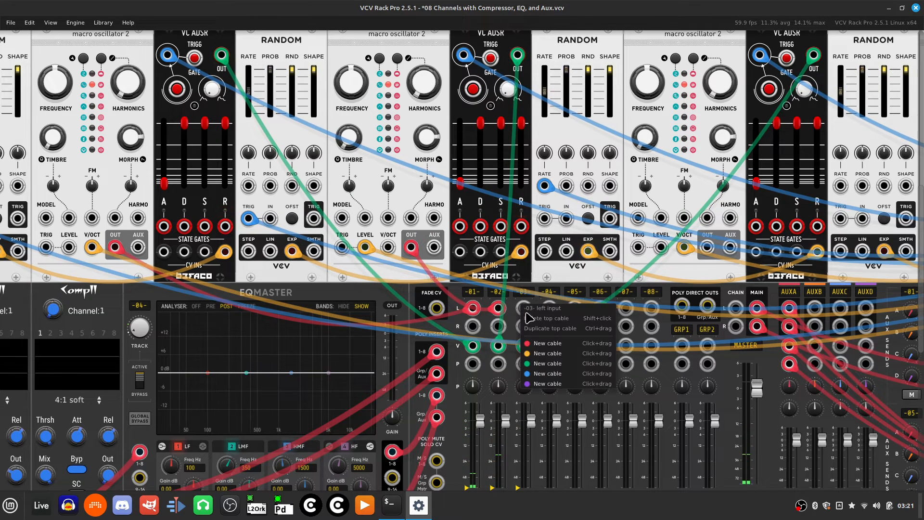
pyautogui.click(533, 353)
pyautogui.hscroll(8, 529, 356)
pyautogui.press('Up')
pyautogui.press('Left')
pyautogui.moveTo(509, 334); pyautogui.dragTo(415, 343)
pyautogui.press('Down')
pyautogui.press('Right')
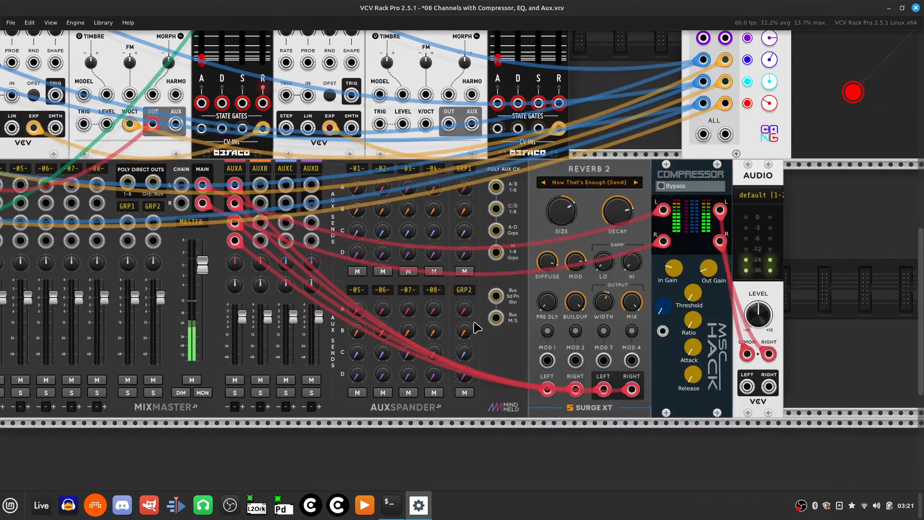
# Switch the first CompII to channel 3 and raise that channel's makeup gain to about 7.61 dB
pyautogui.press('Left')
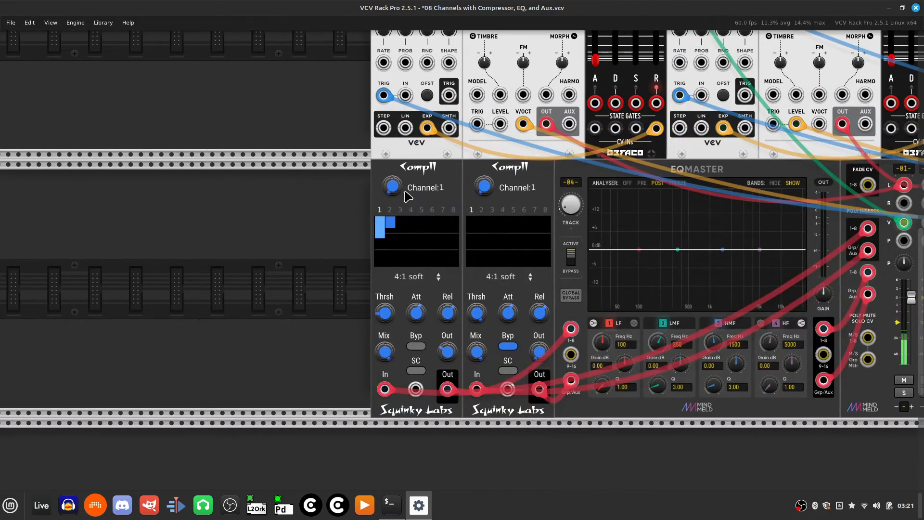
pyautogui.rightClick(393, 192)
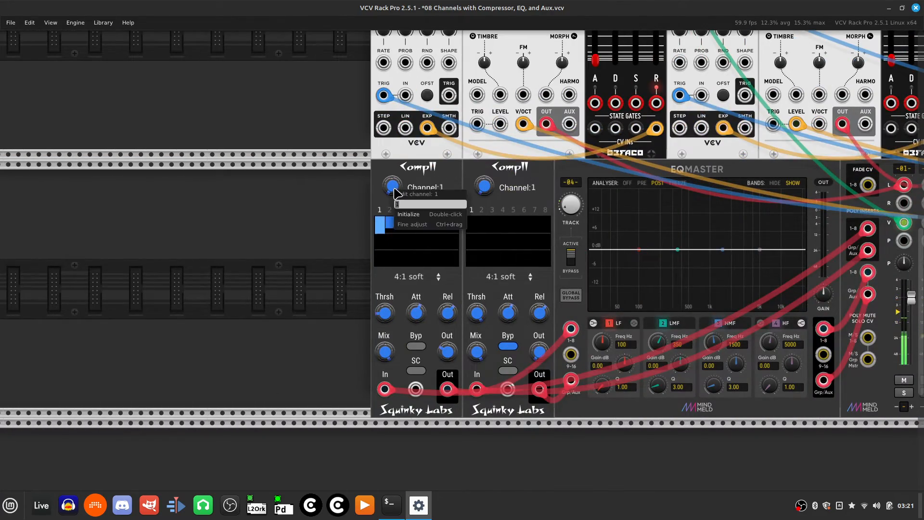
pyautogui.press('Return')
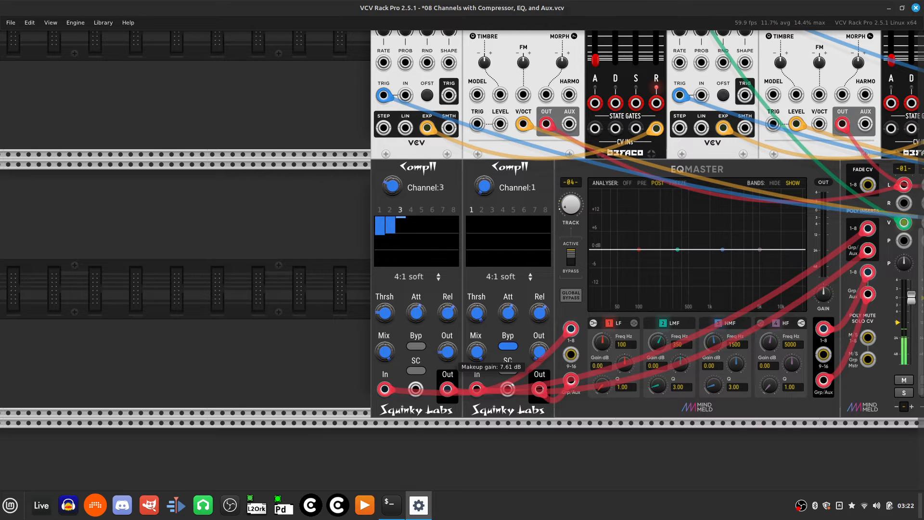
# Patch a blue cable from Neutrinode's purple trigger output to the fourth voice's Random trigger input
pyautogui.scroll(8, 443, 342)
pyautogui.hscroll(20, 442, 342)
pyautogui.hscroll(10, 627, 287)
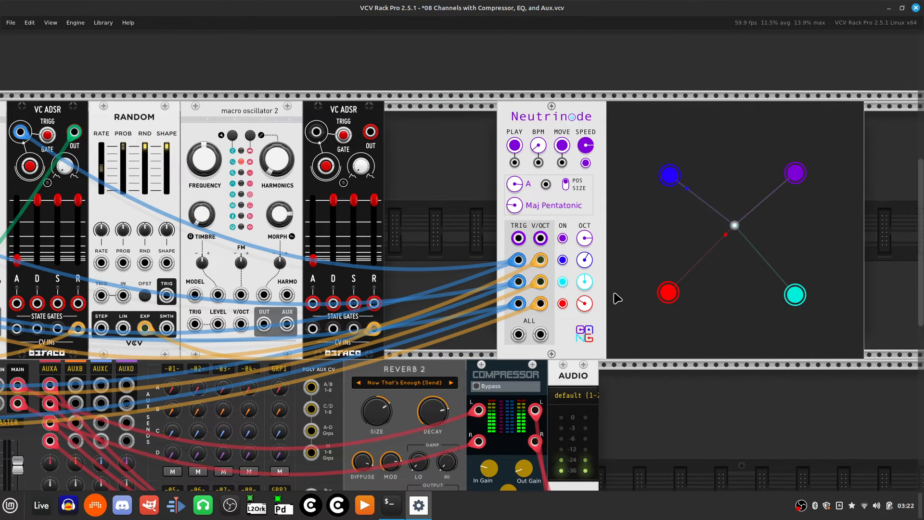
pyautogui.rightClick(518, 238)
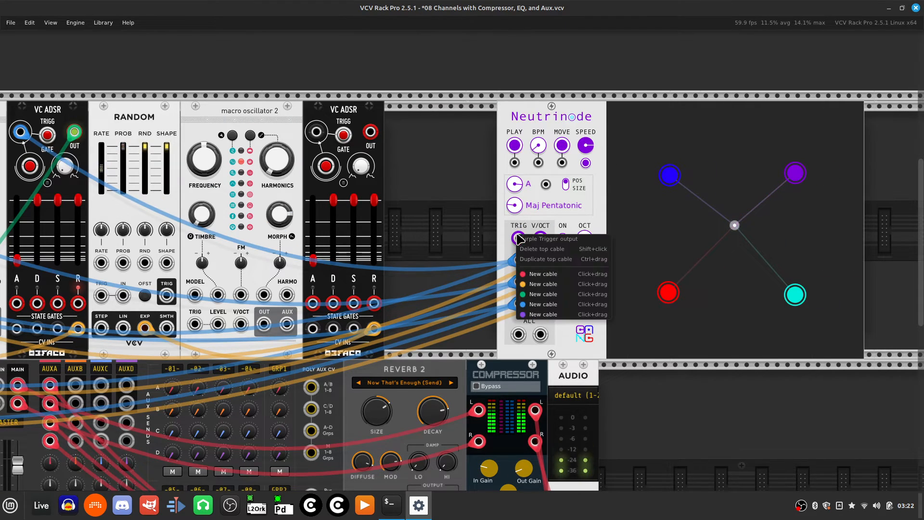
pyautogui.moveTo(541, 304); pyautogui.dragTo(393, 297)
pyautogui.hscroll(-5, 469, 358)
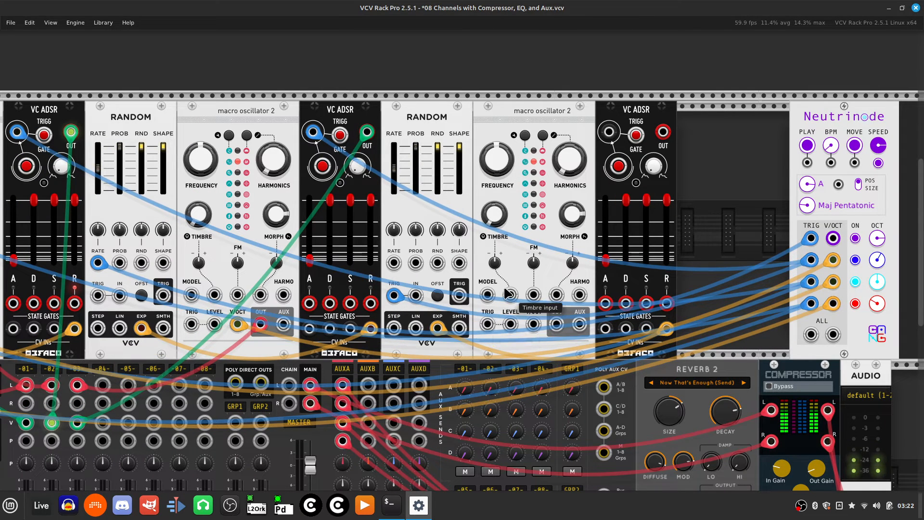
# Patch a blue cable between the fourth VC ADSR's trigger input and Neutrinode's purple trigger output
pyautogui.hscroll(2, 498, 289)
pyautogui.scroll(2, 481, 231)
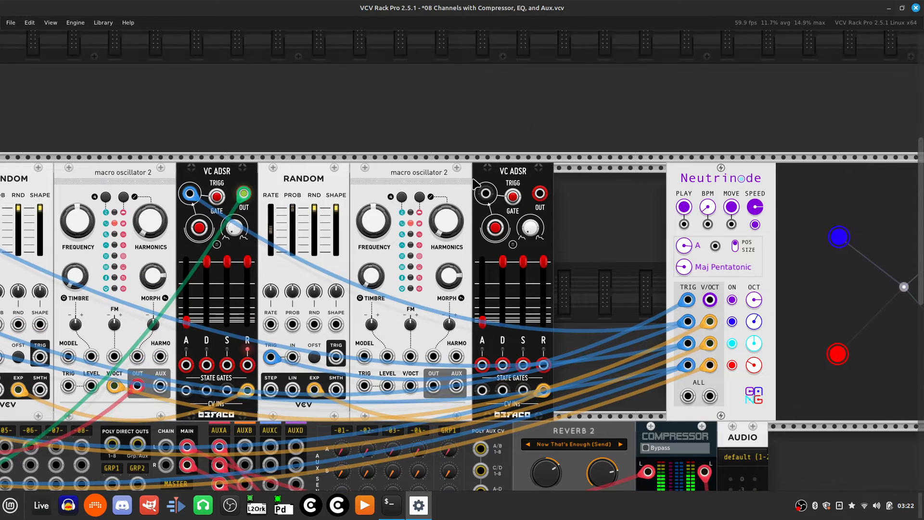
pyautogui.rightClick(487, 194)
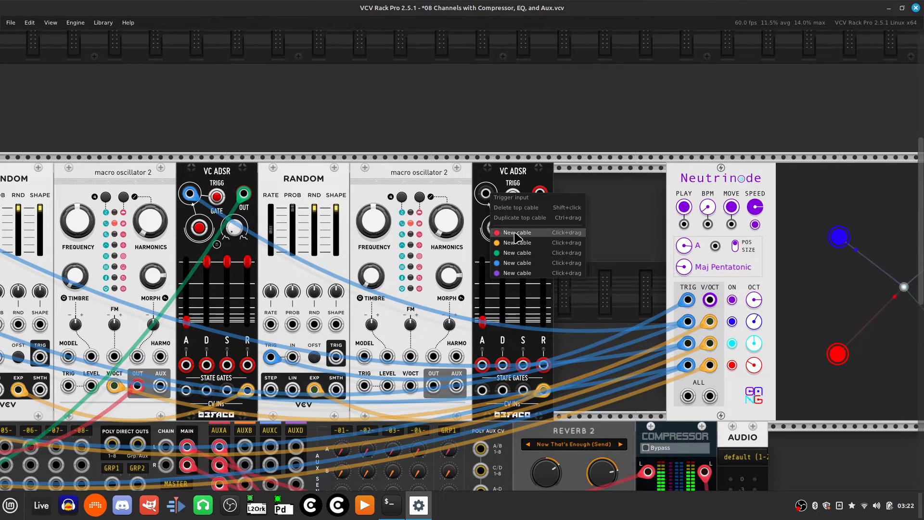
pyautogui.click(517, 263)
pyautogui.hscroll(4, 481, 312)
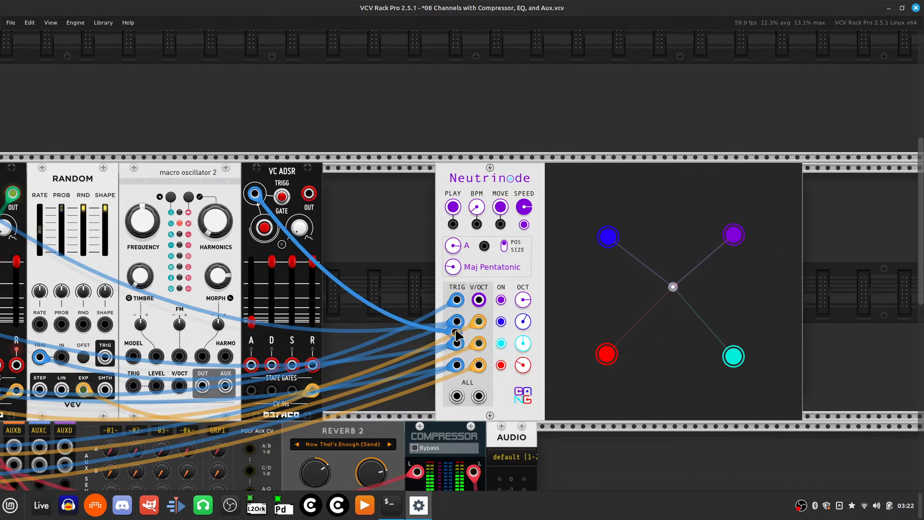
pyautogui.click(457, 300)
# Patch a yellow cable from Neutrinode's purple V/OCT output to the fourth Macro Oscillator 2's V/OCT input
pyautogui.rightClick(479, 302)
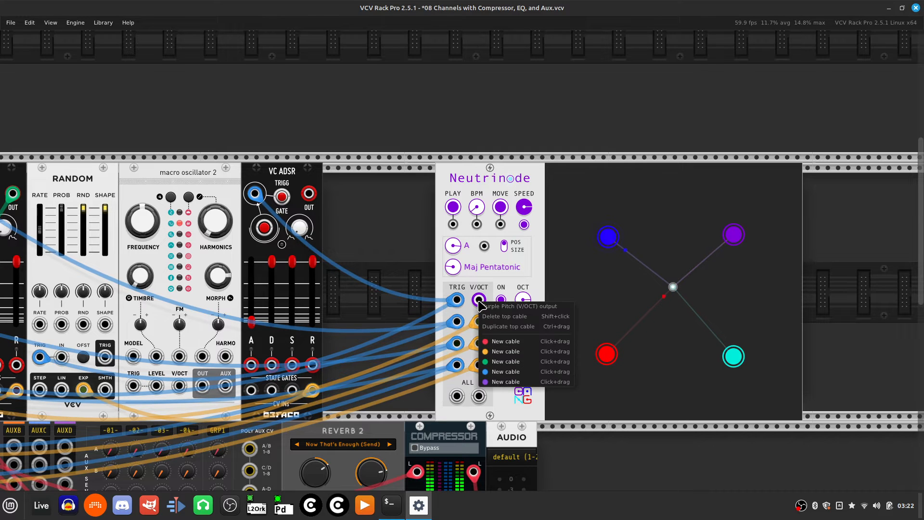
pyautogui.click(505, 351)
pyautogui.hscroll(-4, 408, 399)
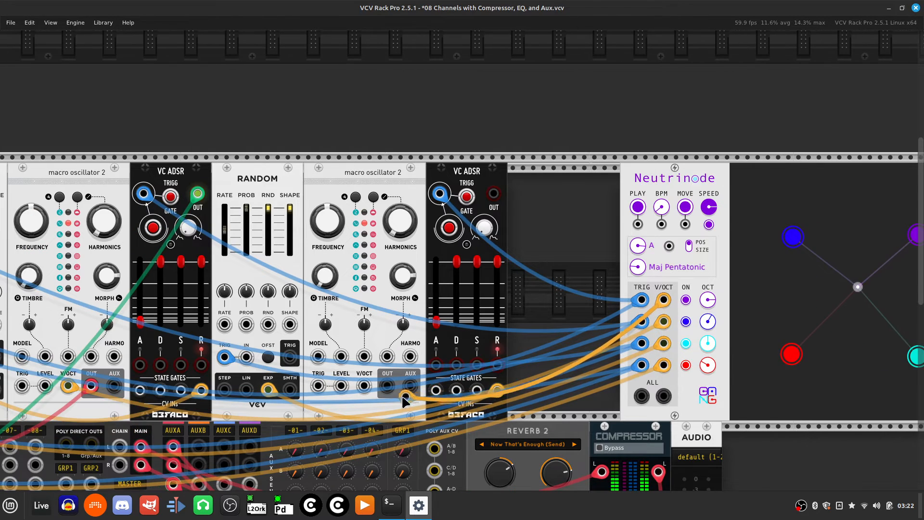
pyautogui.hscroll(-2, 407, 400)
pyautogui.click(440, 388)
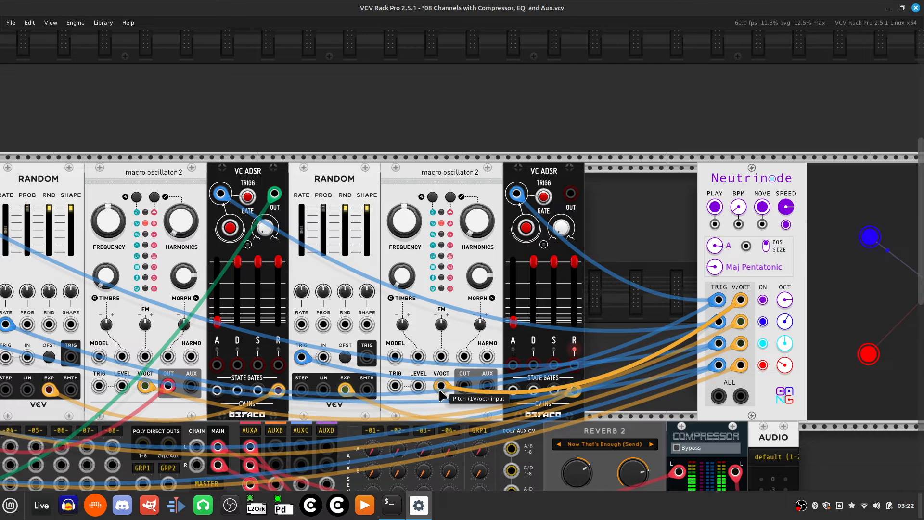
# Patch a green cable from the fourth VC ADSR's envelope output to the level input of mixer channel 4
pyautogui.rightClick(569, 199)
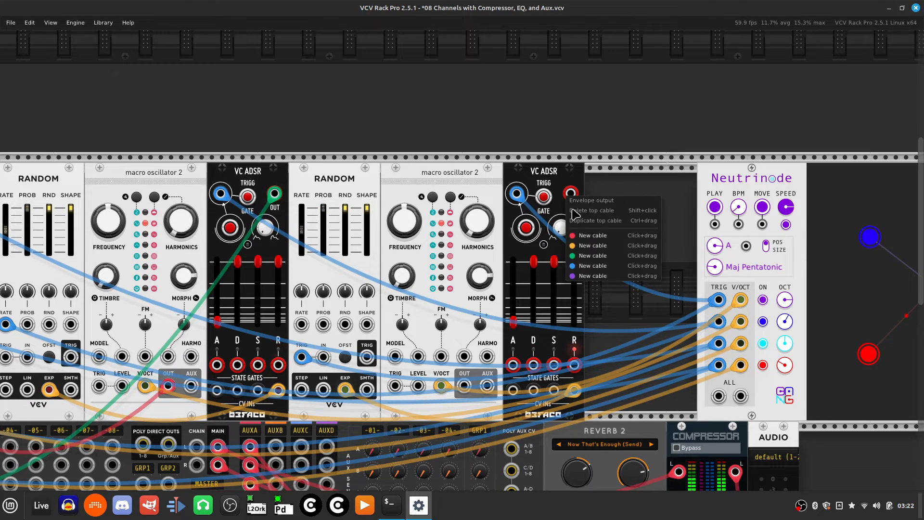
pyautogui.click(588, 260)
pyautogui.scroll(-8, 530, 313)
pyautogui.moveTo(582, 265); pyautogui.dragTo(426, 285)
pyautogui.hscroll(-17, 457, 361)
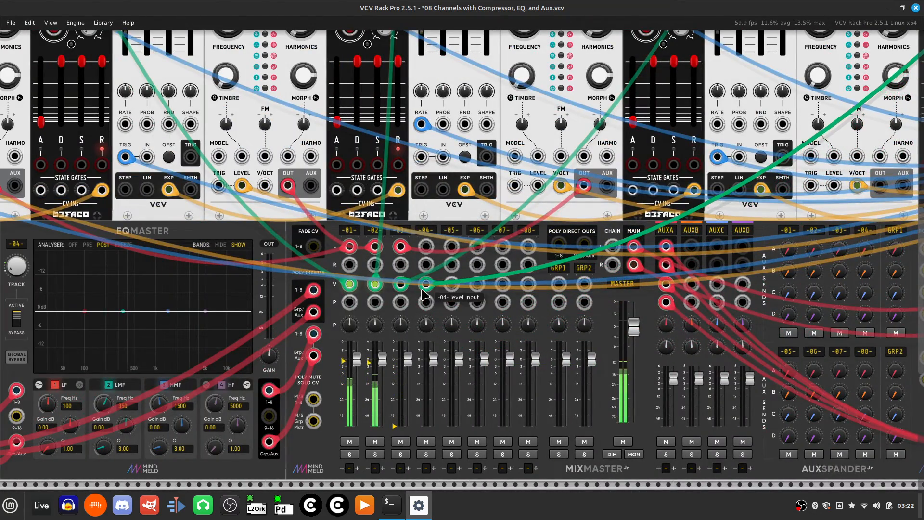
# Patch a red cable between mixer channel 4's left input and the fourth Macro Oscillator 2's main output
pyautogui.rightClick(426, 250)
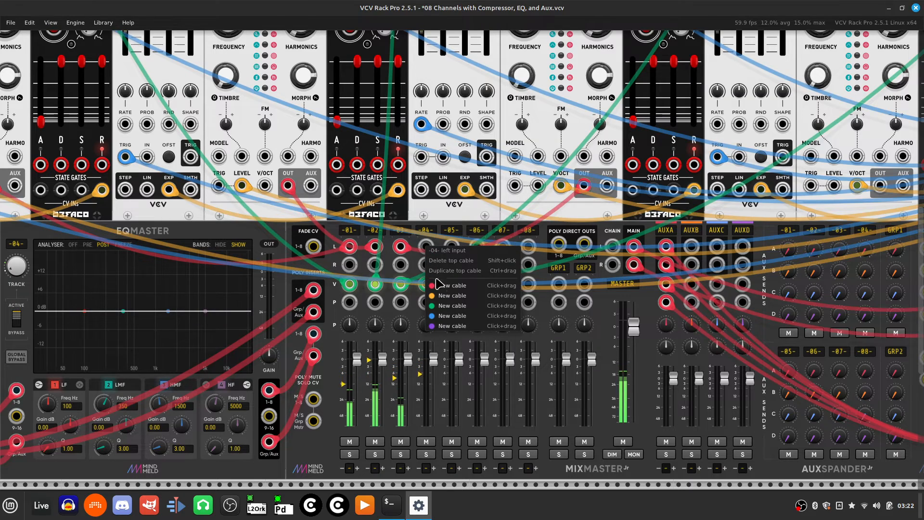
pyautogui.click(457, 296)
pyautogui.hscroll(3, 458, 296)
pyautogui.hscroll(6, 457, 296)
pyautogui.scroll(10, 457, 296)
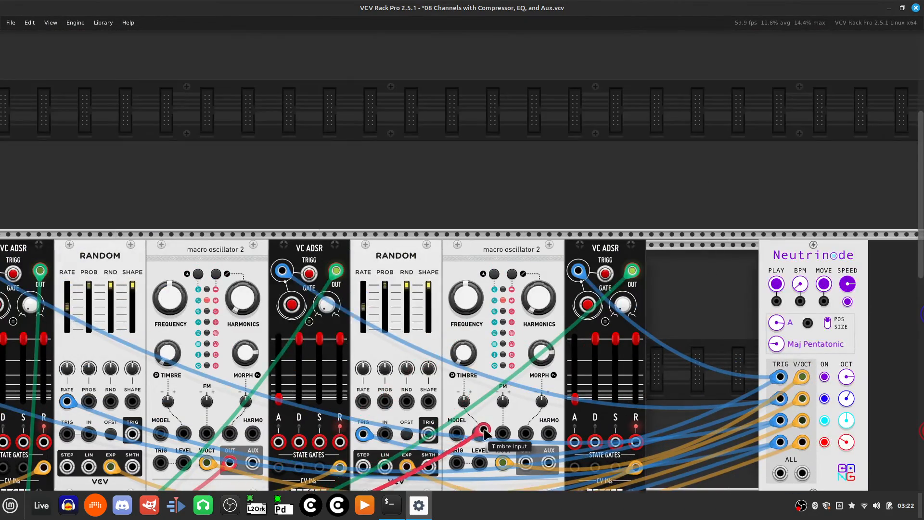
pyautogui.scroll(-4, 566, 436)
pyautogui.click(529, 372)
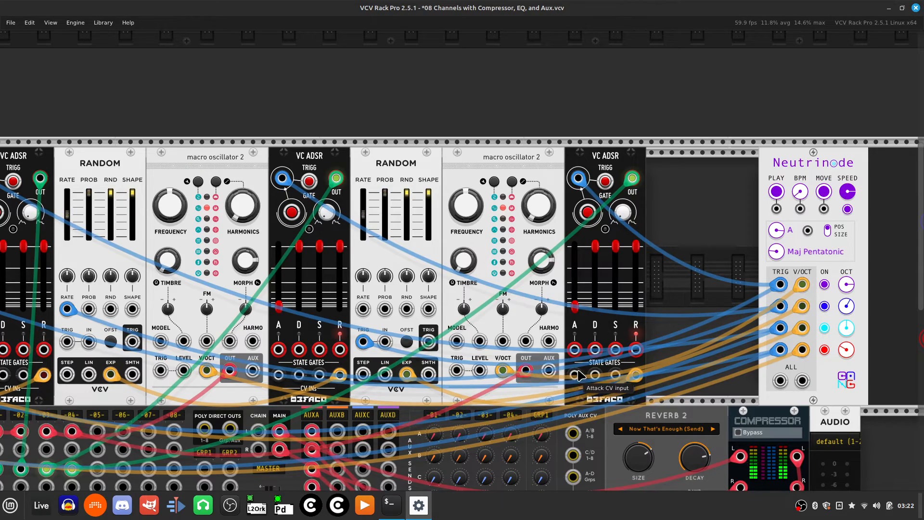
# Switch the first CompII to channel 4 and raise that channel's makeup gain to about 13.88 dB
pyautogui.hscroll(-10, 352, 370)
pyautogui.scroll(-3, 351, 370)
pyautogui.scroll(-10, 352, 370)
pyautogui.hscroll(-8, 351, 369)
pyautogui.scroll(3, 408, 144)
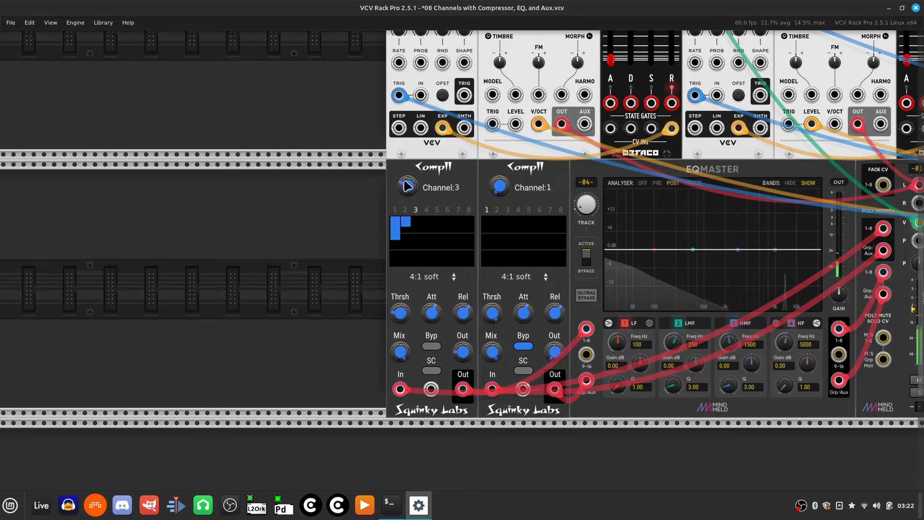
pyautogui.rightClick(408, 193)
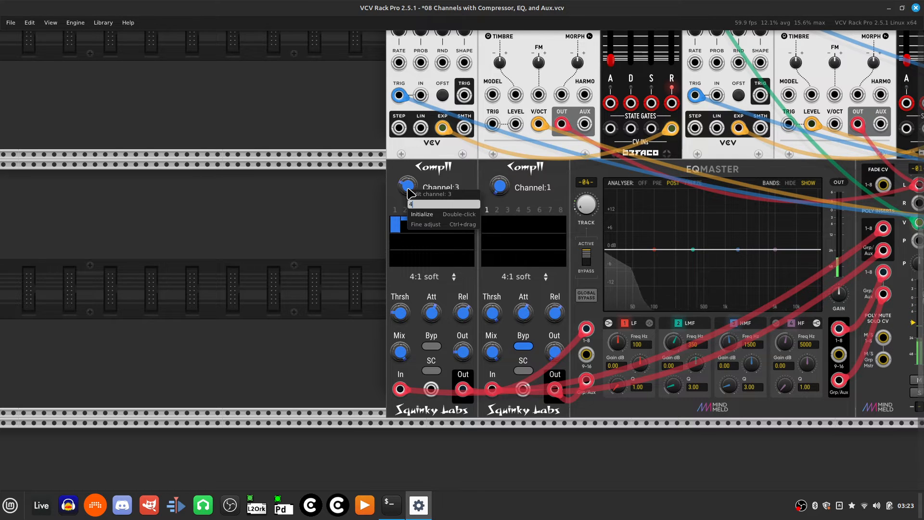
pyautogui.press('Return')
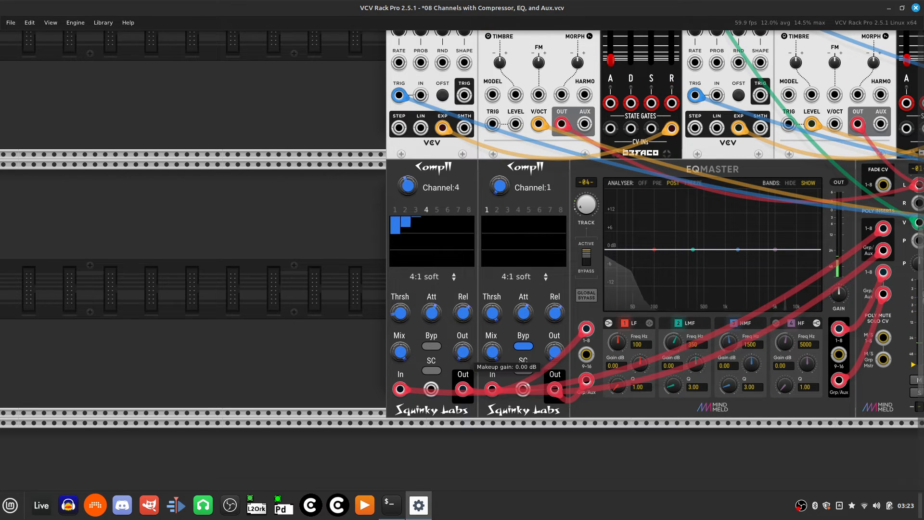
pyautogui.moveTo(462, 351); pyautogui.dragTo(463, 347)
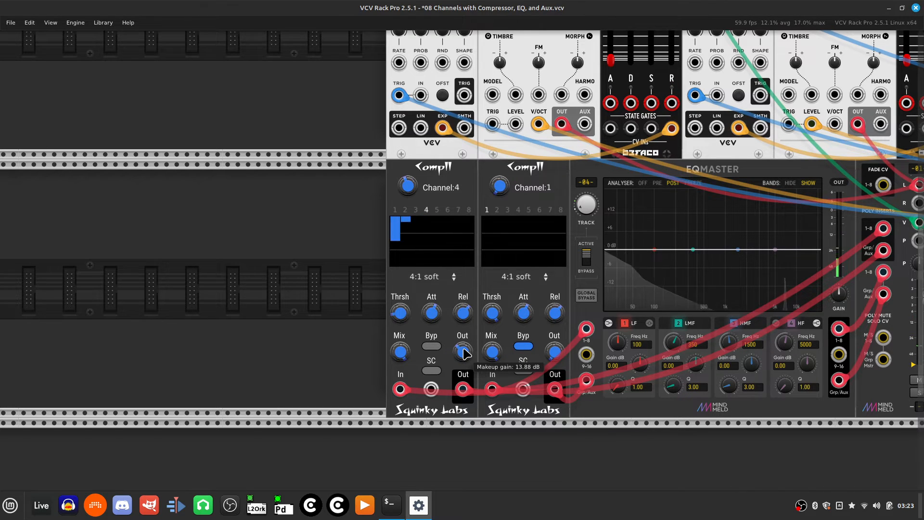
# Add a small grey node in Neutrinode's display, placed midway between the blue and purple nodes so it links to both
pyautogui.hscroll(10, 463, 353)
pyautogui.scroll(7, 464, 353)
pyautogui.hscroll(20, 463, 353)
pyautogui.scroll(-3, 463, 354)
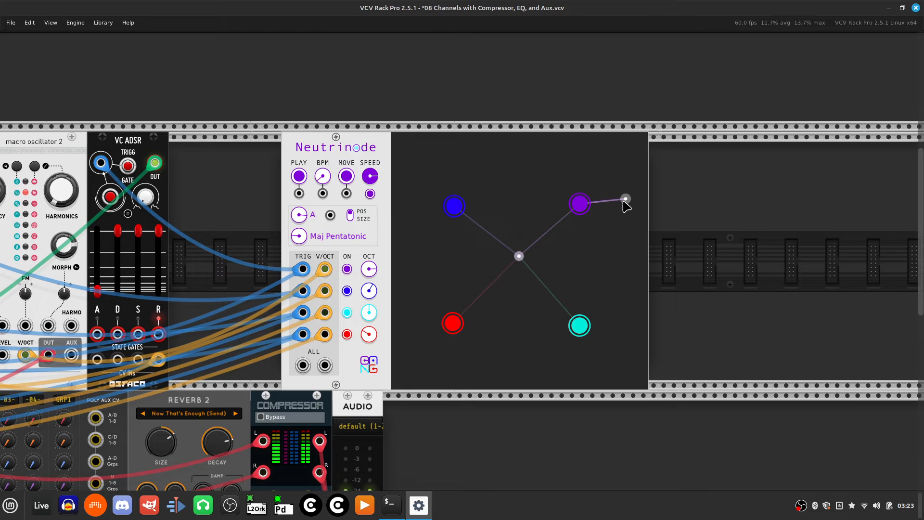
pyautogui.moveTo(531, 156); pyautogui.dragTo(523, 216)
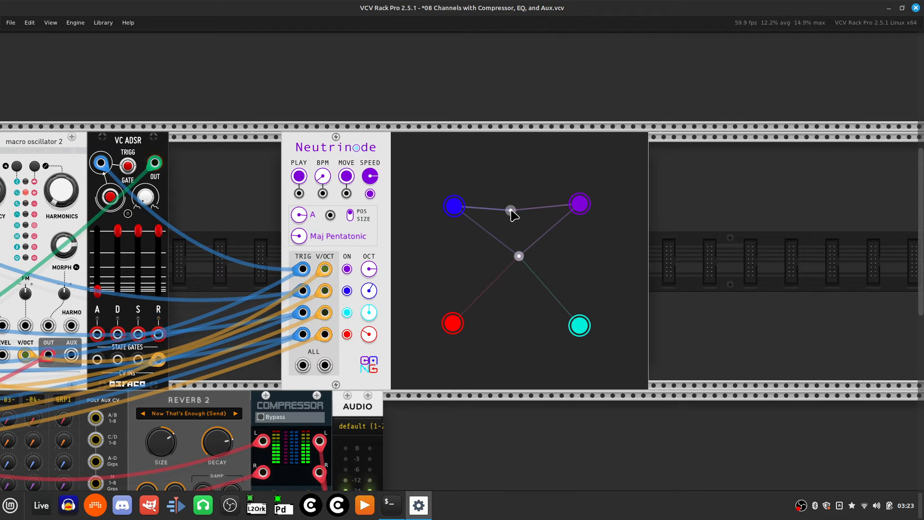
pyautogui.moveTo(510, 210); pyautogui.dragTo(519, 209)
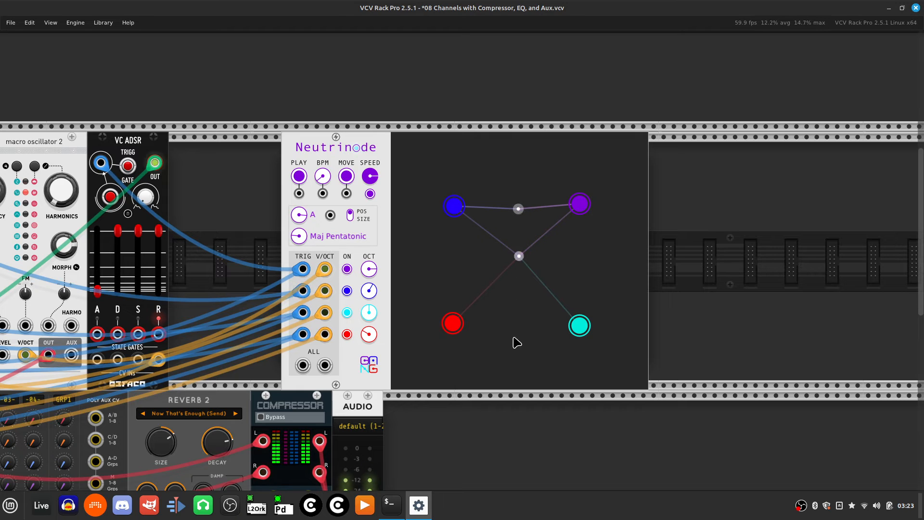
# Add a grey node between the red and cyan nodes, and spread the upper and lower grey nodes toward the display's top and bottom edges
pyautogui.click(512, 322)
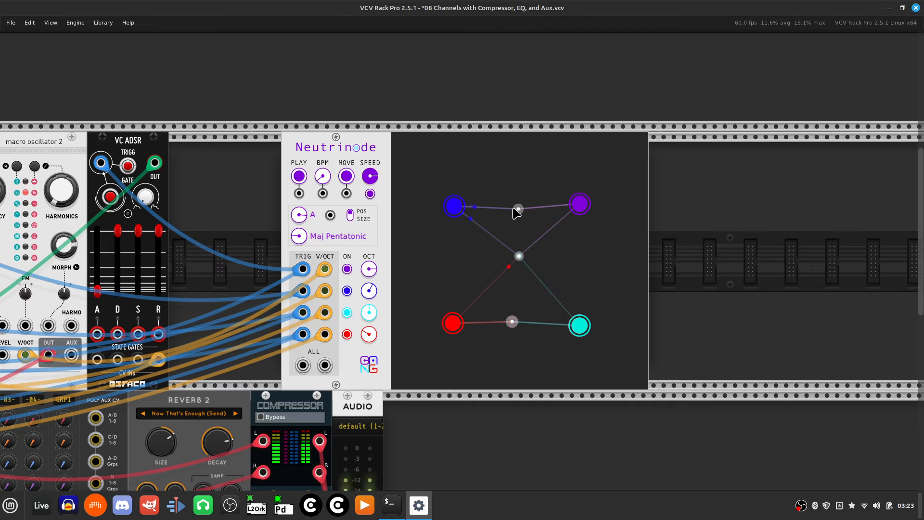
pyautogui.moveTo(518, 212); pyautogui.dragTo(517, 149)
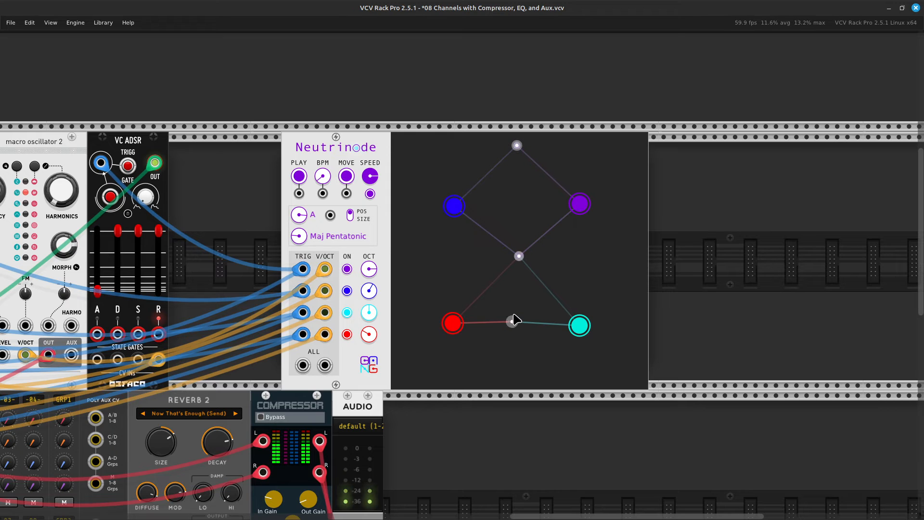
pyautogui.moveTo(513, 320); pyautogui.dragTo(499, 394)
pyautogui.click(514, 372)
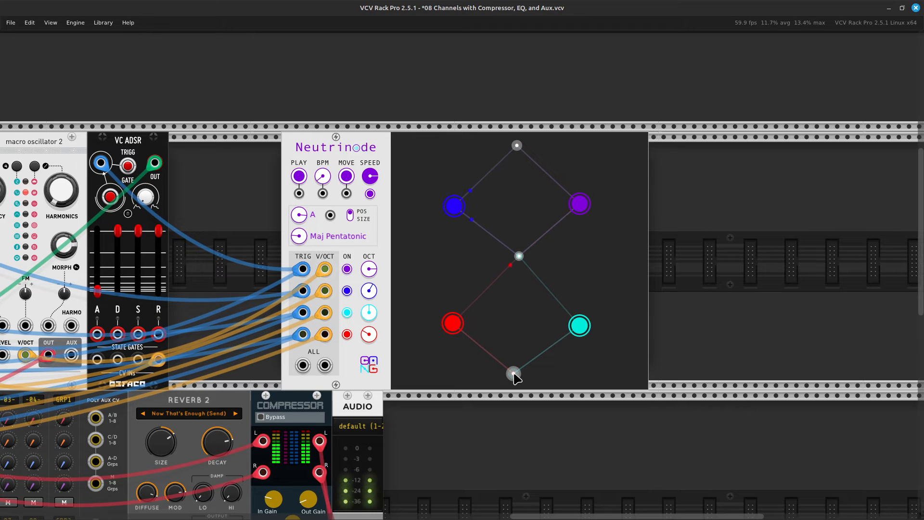
pyautogui.moveTo(512, 372); pyautogui.dragTo(509, 372)
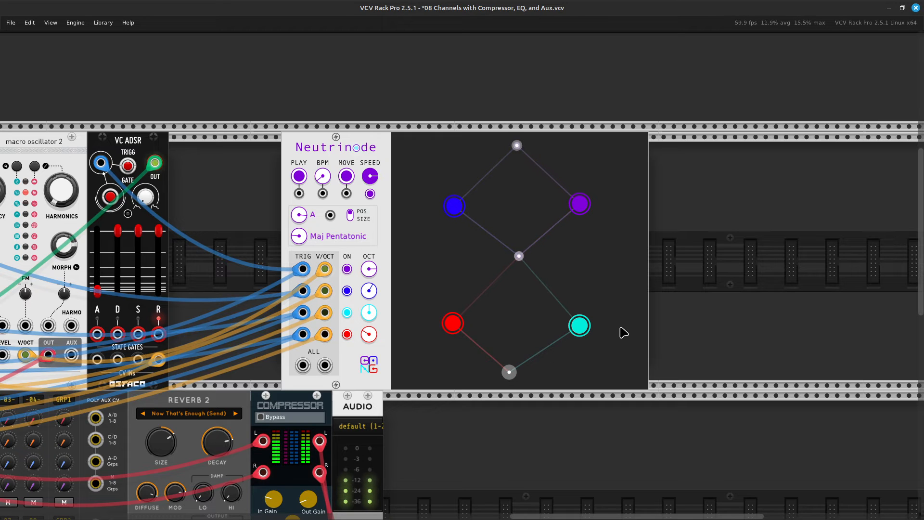
# Add a grey node on the outer side of each coloured Neutrinode node, and align the centre and bottom grey nodes with the top one
pyautogui.click(617, 200)
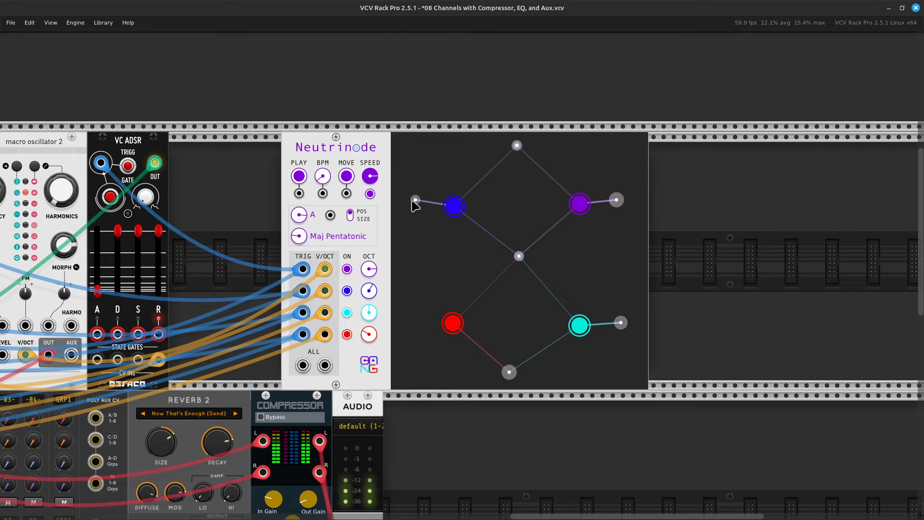
pyautogui.moveTo(416, 200); pyautogui.dragTo(416, 202)
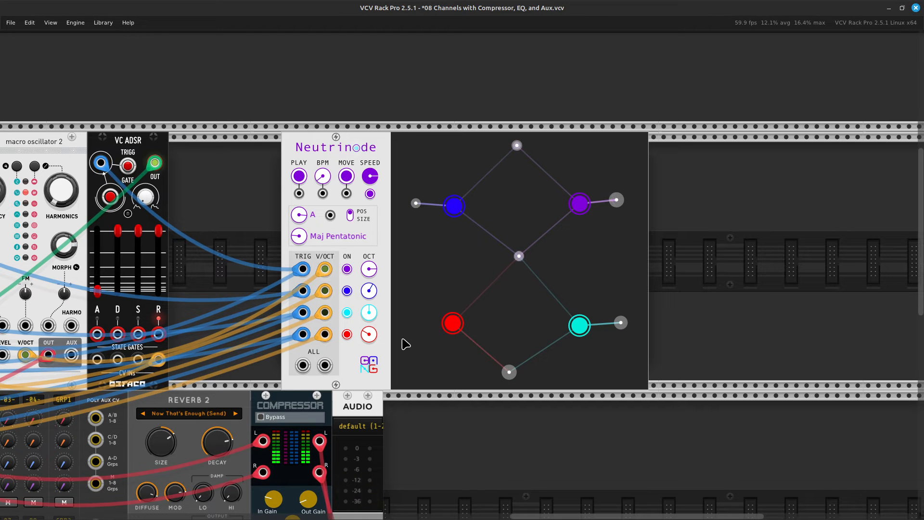
pyautogui.click(419, 325)
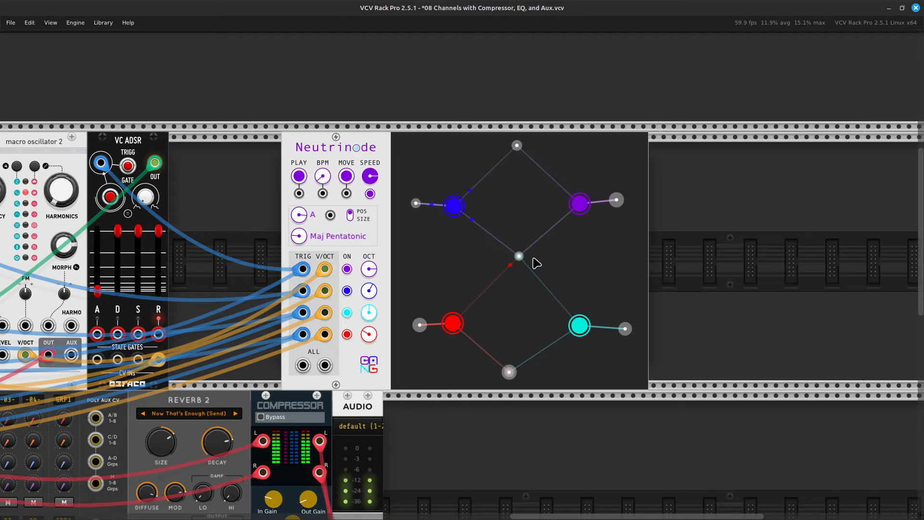
pyautogui.moveTo(518, 258); pyautogui.dragTo(516, 257)
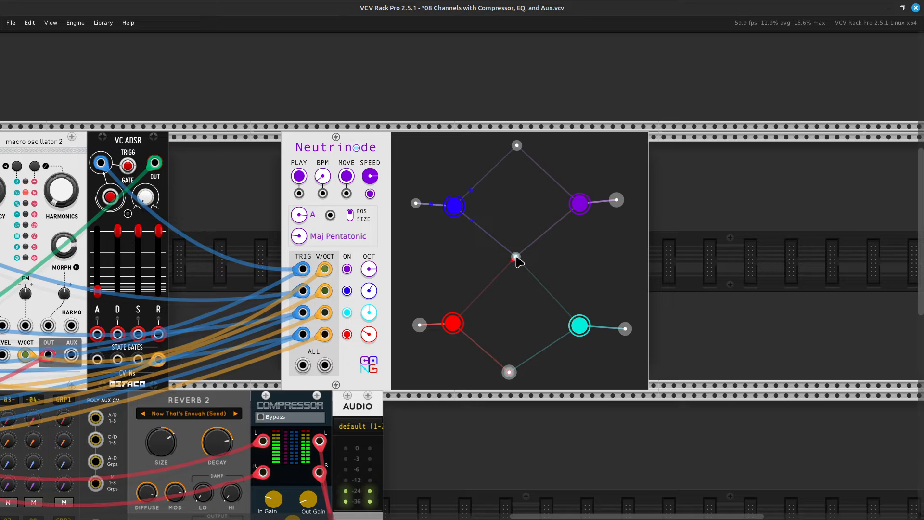
pyautogui.moveTo(511, 373); pyautogui.dragTo(515, 374)
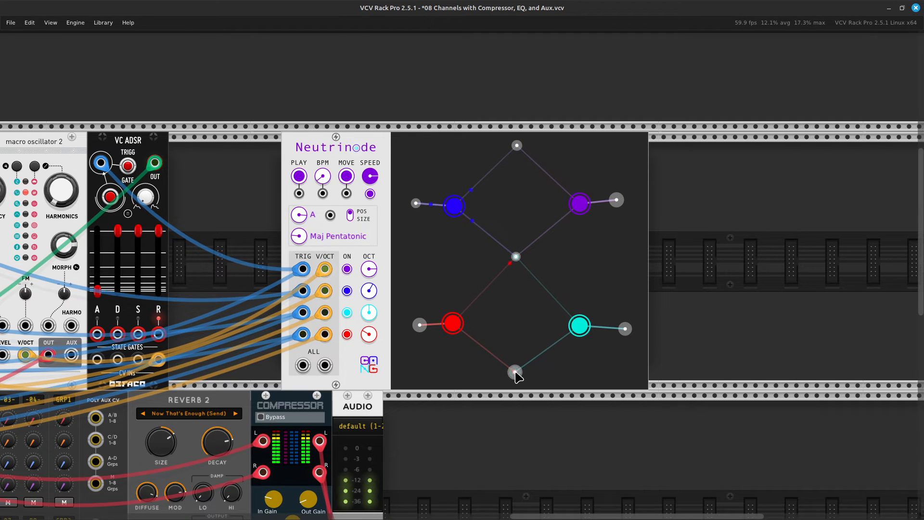
# Add one grey node between the purple and cyan nodes and another between the blue and red nodes
pyautogui.click(579, 262)
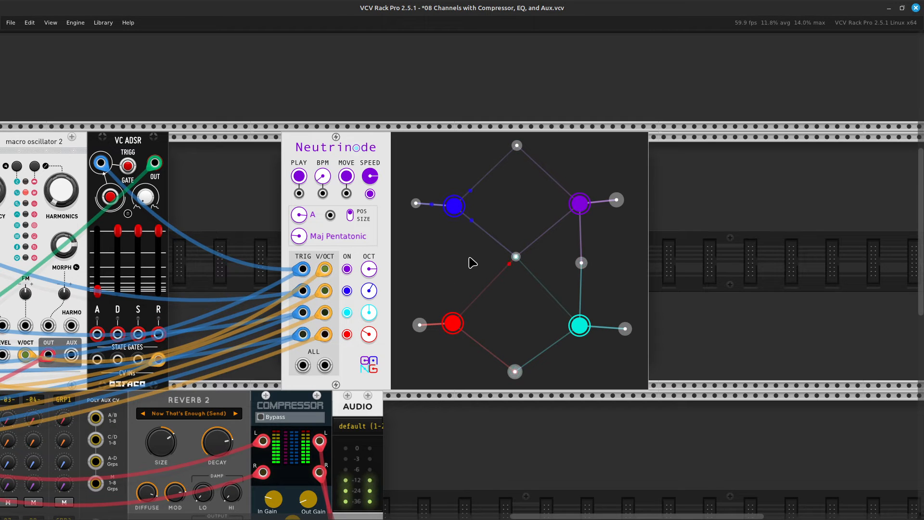
pyautogui.click(453, 268)
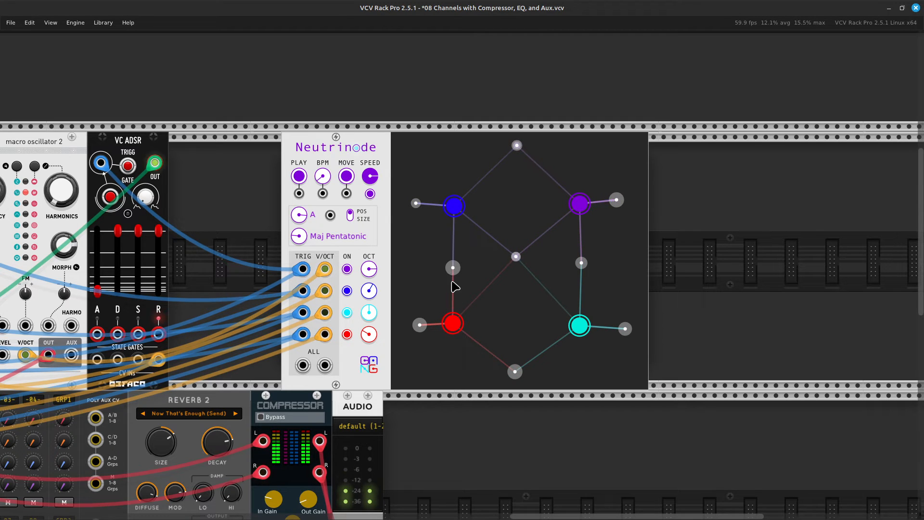
pyautogui.moveTo(453, 267); pyautogui.dragTo(455, 268)
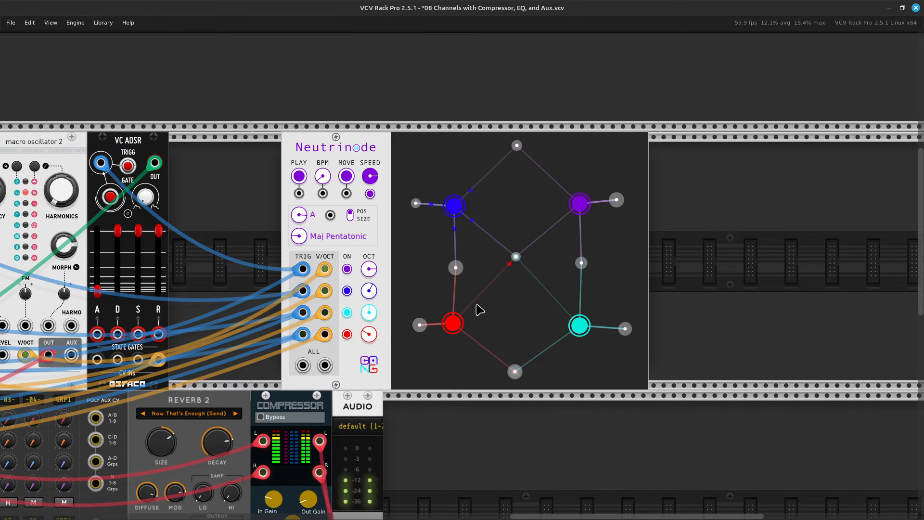
# Find Befaco's Dual Atenuverter by searching modules for "atten", add it, and place it directly against Neutrinode's right edge
pyautogui.hscroll(5, 530, 313)
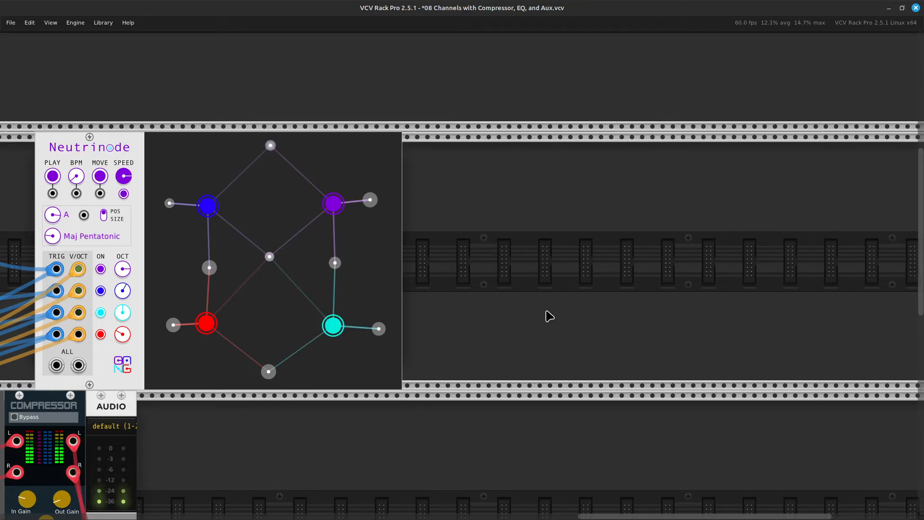
pyautogui.rightClick(549, 316)
pyautogui.press('BackSpace')
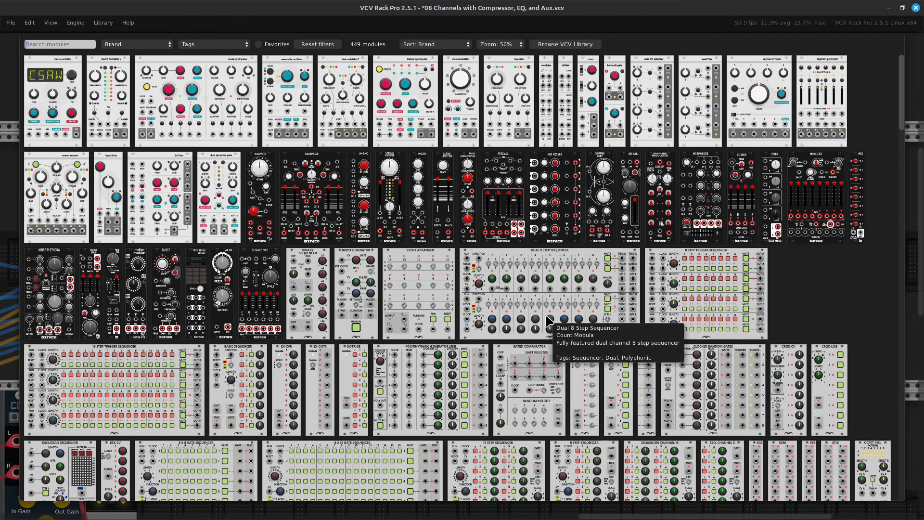
pyautogui.write('atten')
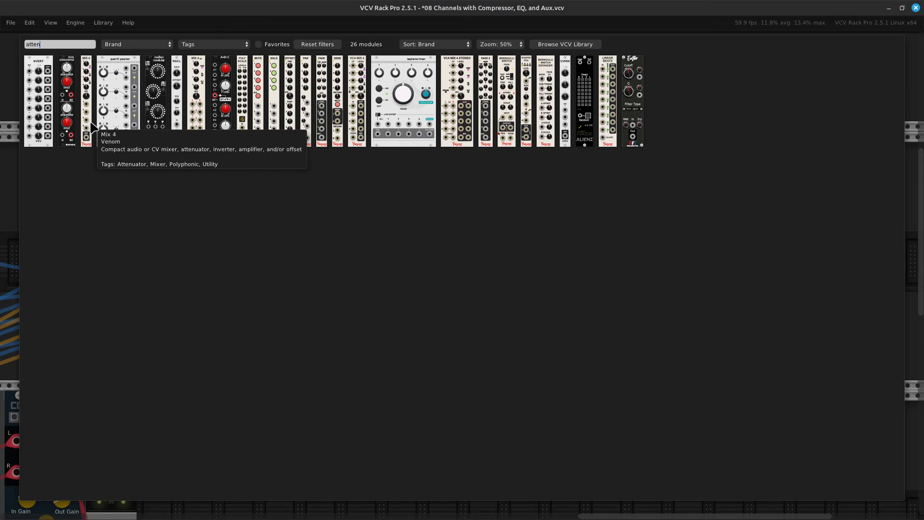
pyautogui.click(73, 126)
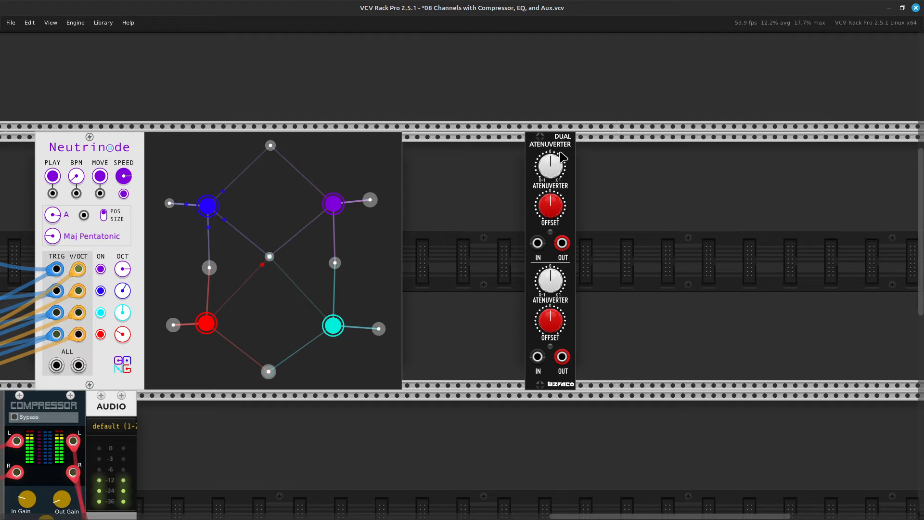
pyautogui.moveTo(568, 157); pyautogui.dragTo(403, 150)
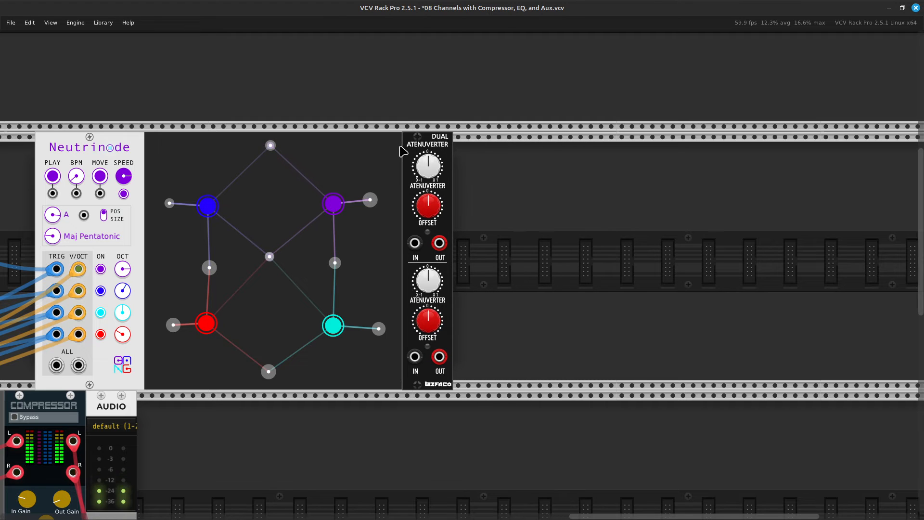
# Move the Dual Atenuverter out from Neutrinode's far edge to sit directly against the fourth VC ADSR
pyautogui.hscroll(-10, 403, 151)
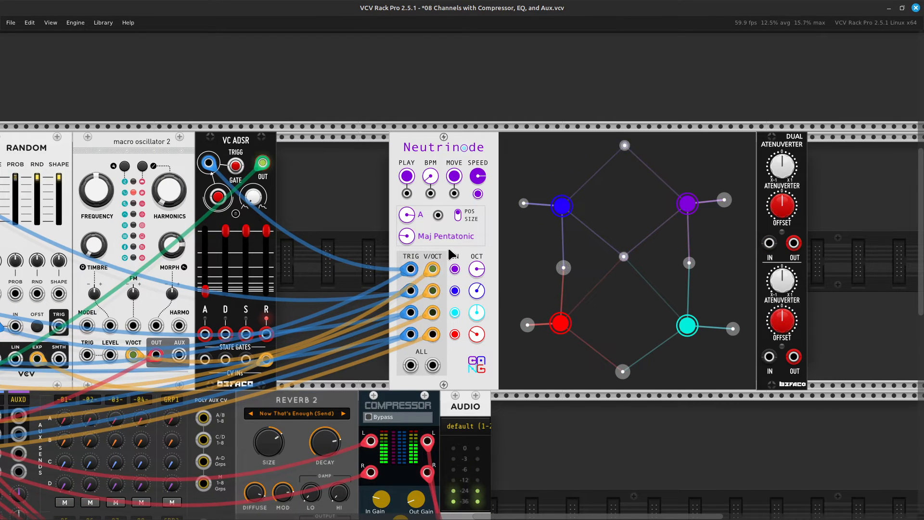
pyautogui.scroll(2, 449, 249)
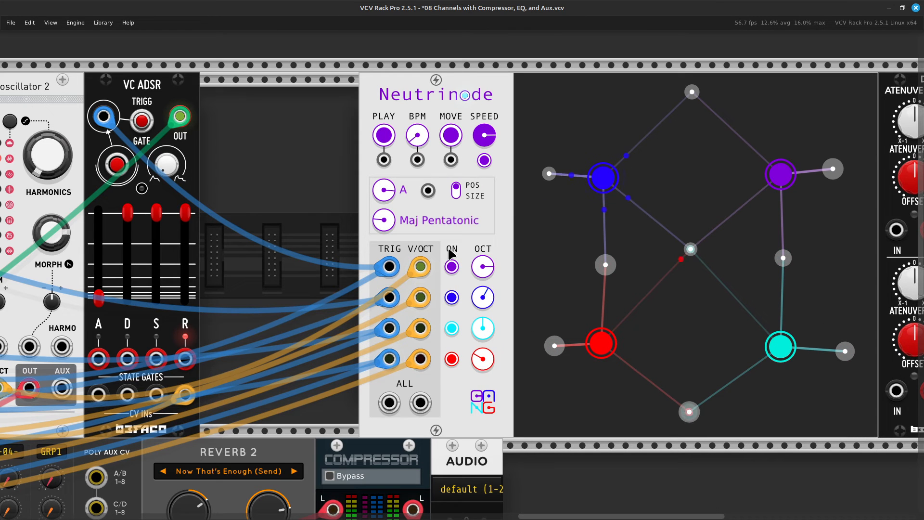
pyautogui.scroll(-2, 449, 248)
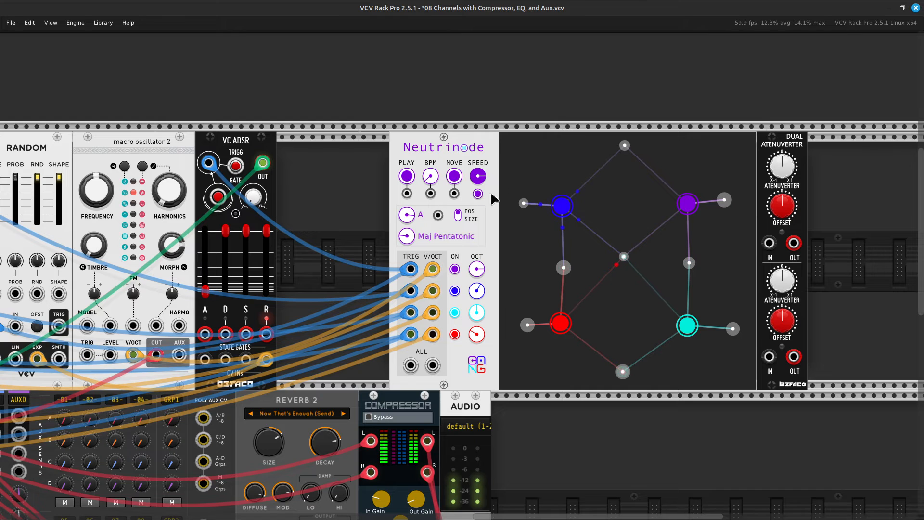
pyautogui.hscroll(5, 483, 197)
pyautogui.hscroll(-9, 523, 153)
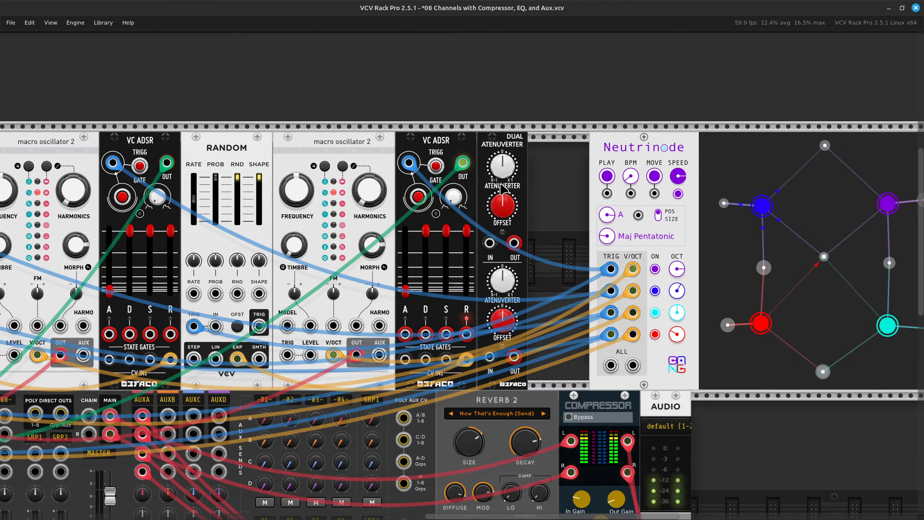
# Duplicate the Dual Atenuverter directly beside the original, and close the gap by moving Neutrinode against the copy
pyautogui.click(518, 155)
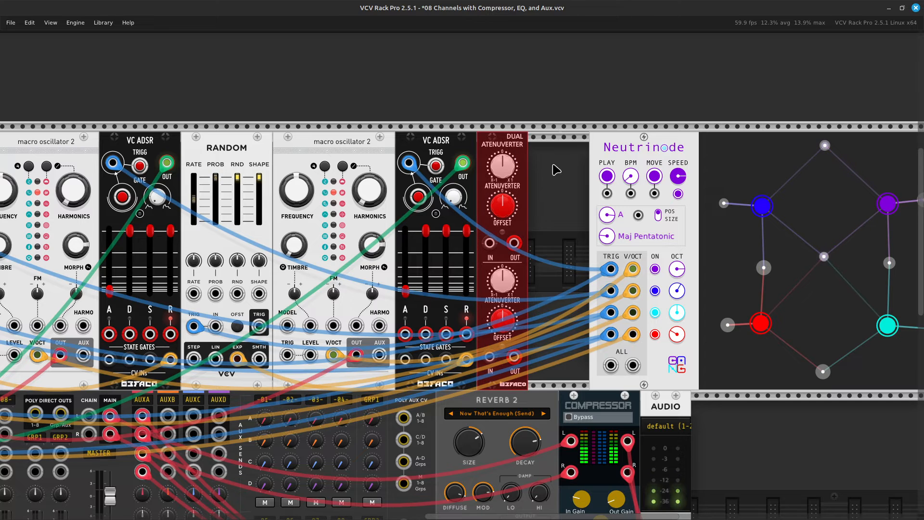
pyautogui.click(545, 195)
pyautogui.hotkey('ctrl', 'v')
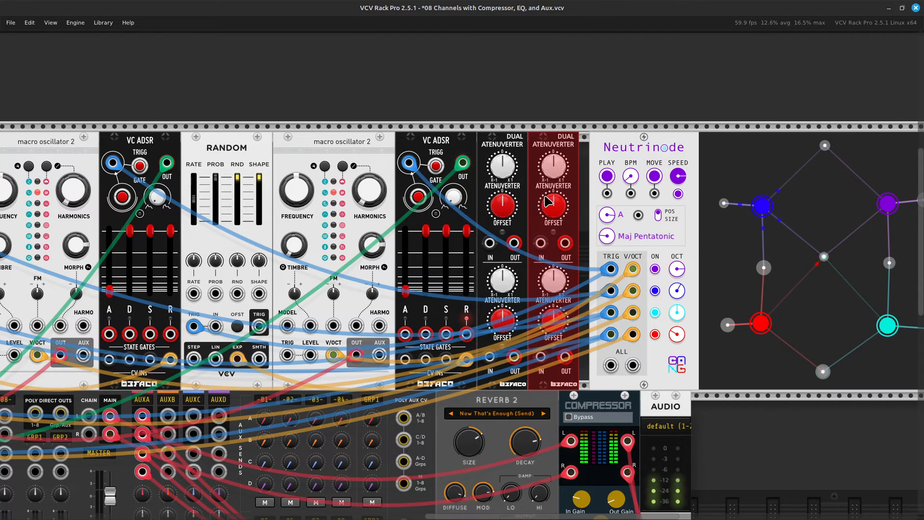
pyautogui.click(569, 99)
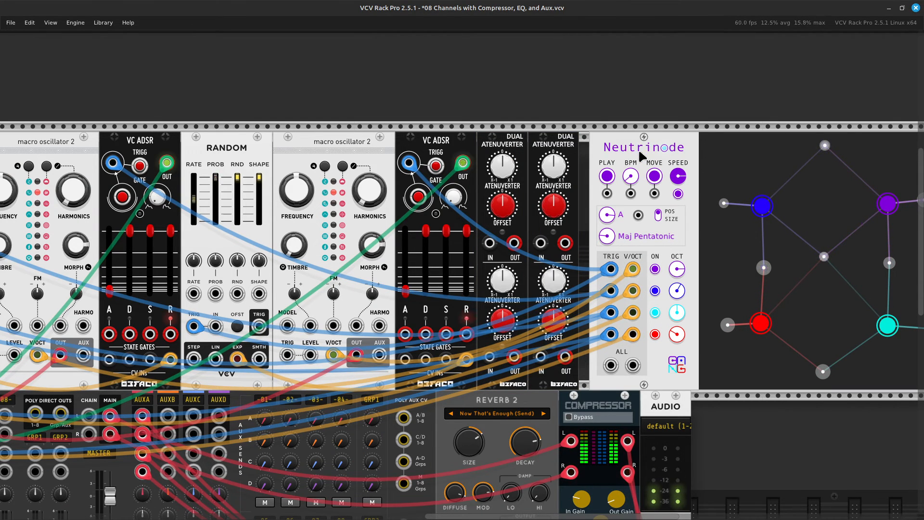
pyautogui.moveTo(638, 148); pyautogui.dragTo(613, 147)
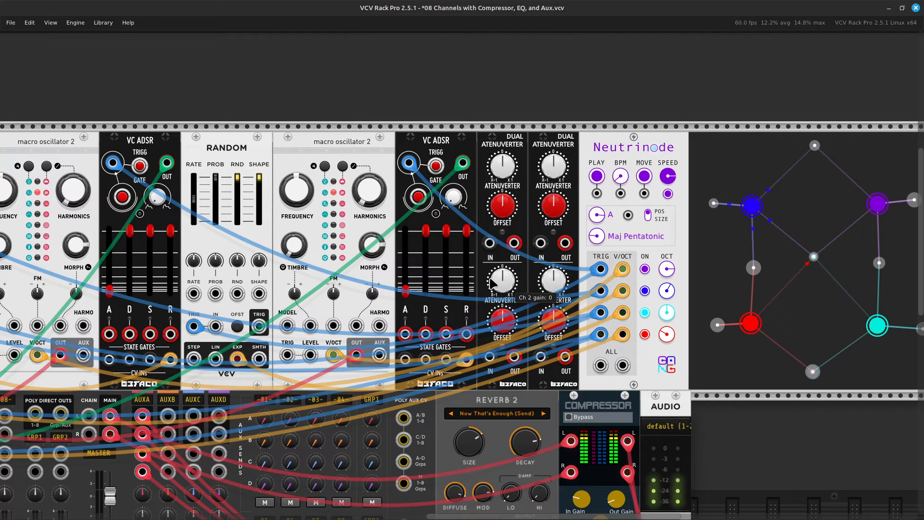
# Connect the first Dual Atenuverter's first input to the first Random module's linear output with a yellow cable
pyautogui.rightClick(490, 243)
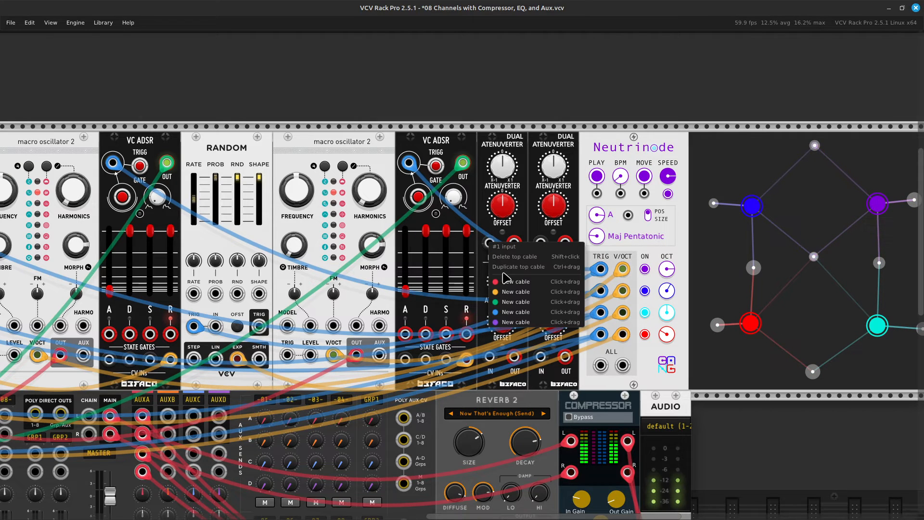
pyautogui.click(510, 292)
pyautogui.moveTo(423, 291); pyautogui.dragTo(359, 360)
pyautogui.press('Left')
pyautogui.press('Right')
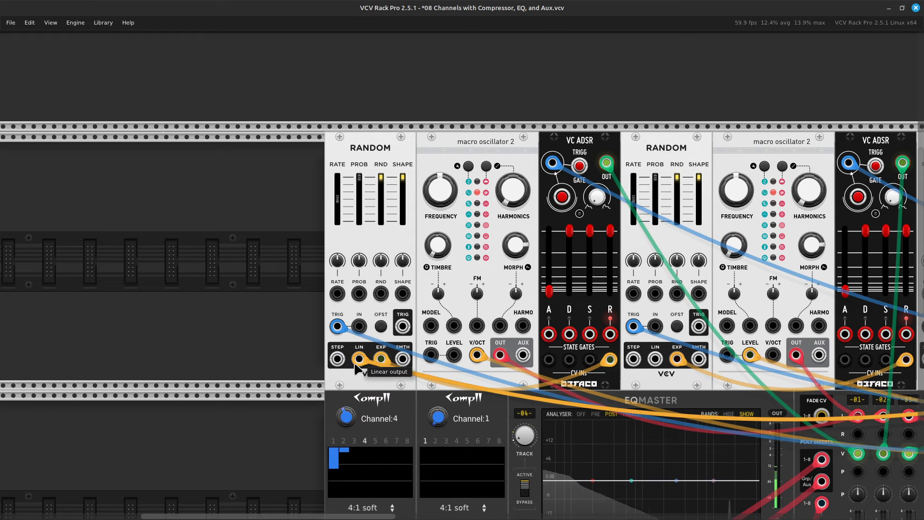
# Patch a yellow cable from the first Dual Atenuverter's first output to MixMaster Jr's channel 1 pan input
pyautogui.press('Right')
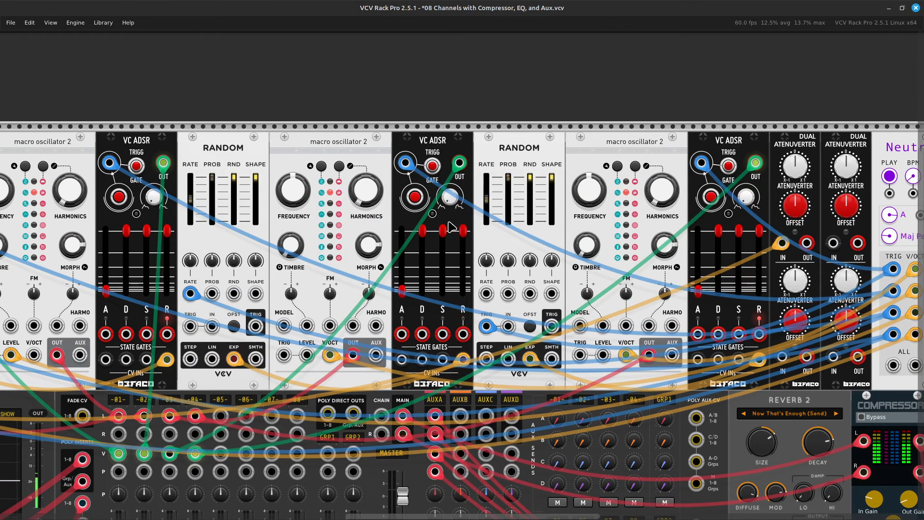
pyautogui.press('Right')
pyautogui.press('Right')
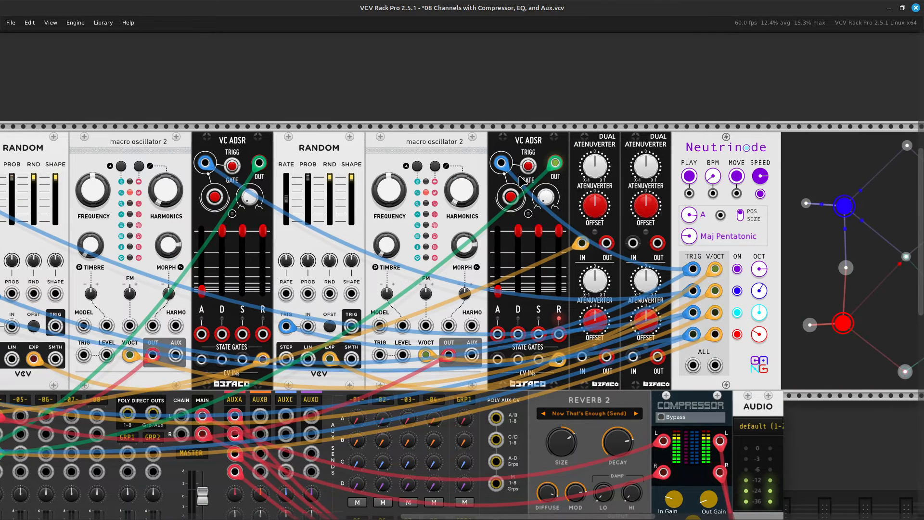
pyautogui.press('Right')
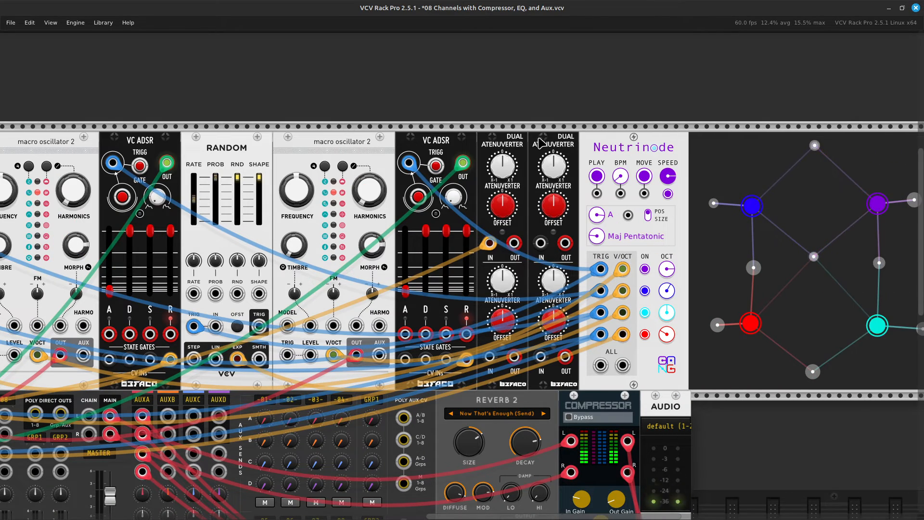
pyautogui.rightClick(517, 248)
pyautogui.press('Left')
pyautogui.moveTo(531, 298); pyautogui.dragTo(365, 301)
pyautogui.press('Down')
pyautogui.press('Left')
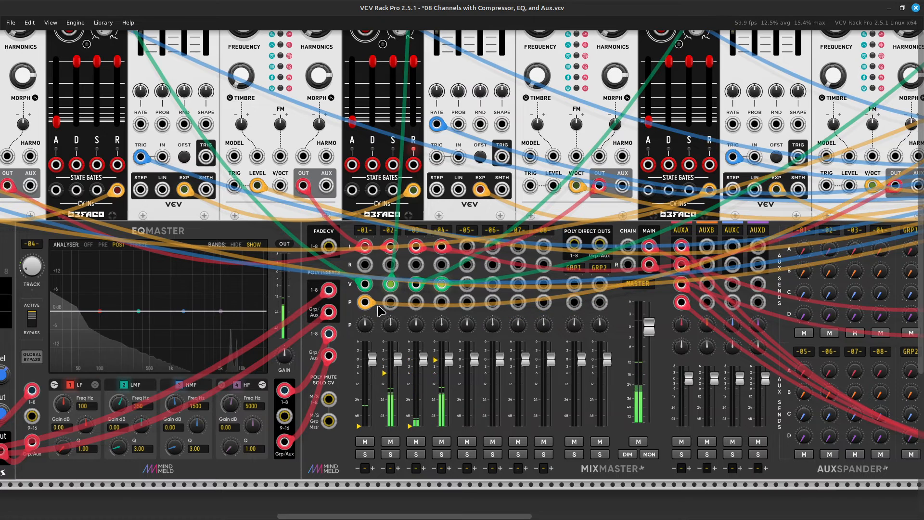
# Turn up the gain on both channels of both Dual Atenuverters to about the three o'clock position
pyautogui.press('Right')
pyautogui.press('Up')
pyautogui.press('Right')
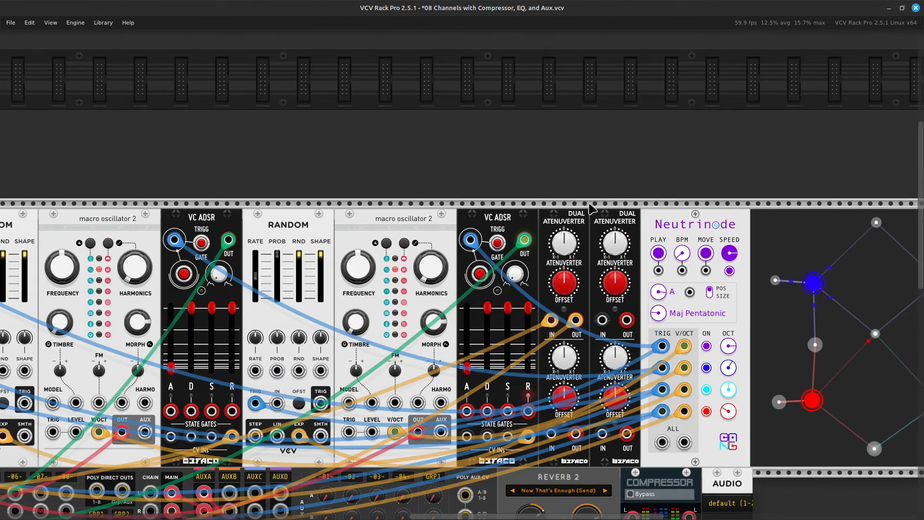
pyautogui.moveTo(571, 251); pyautogui.dragTo(571, 252)
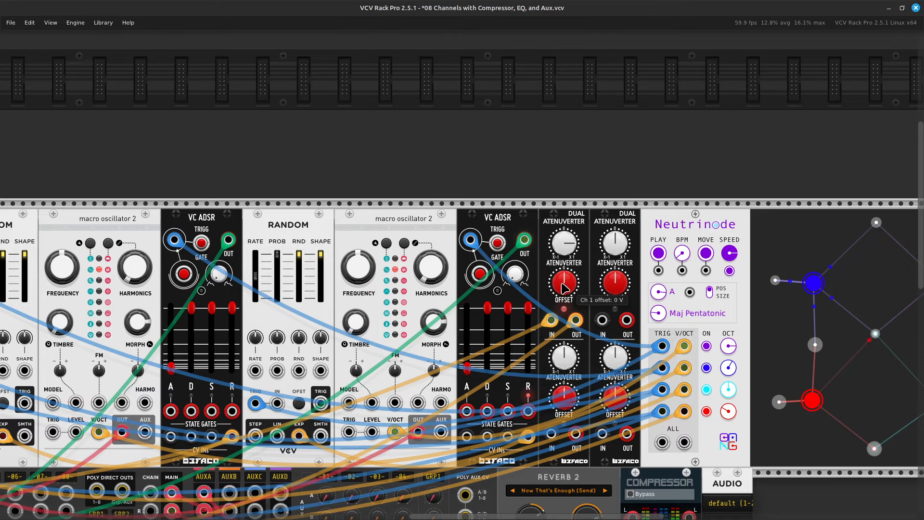
pyautogui.scroll(-3, 561, 303)
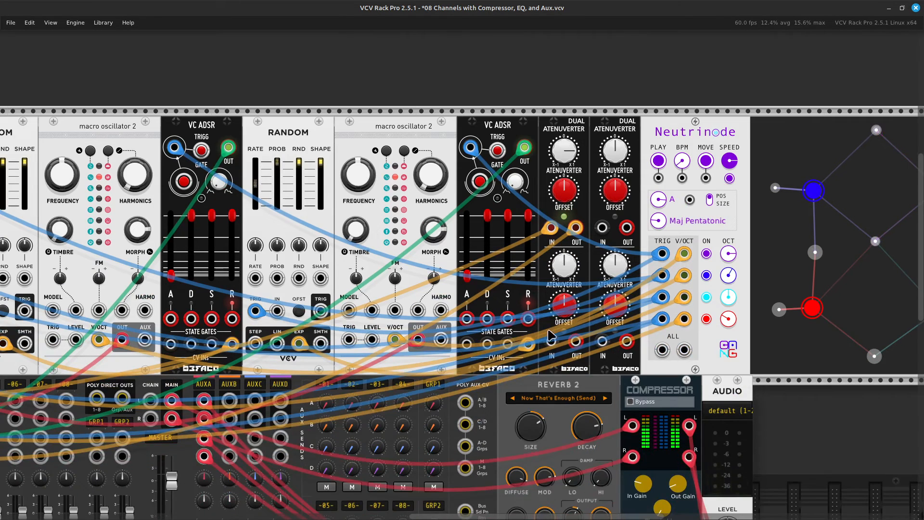
pyautogui.moveTo(564, 264); pyautogui.dragTo(564, 243)
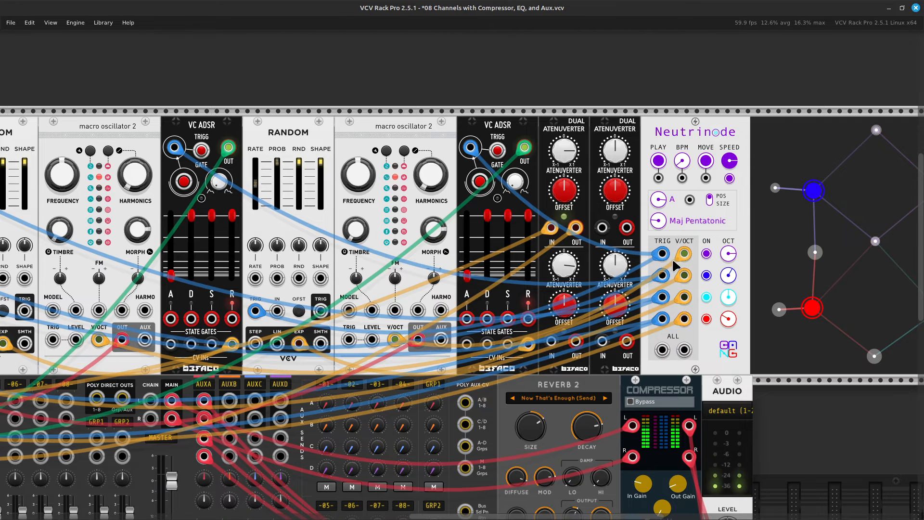
pyautogui.moveTo(615, 265); pyautogui.dragTo(615, 233)
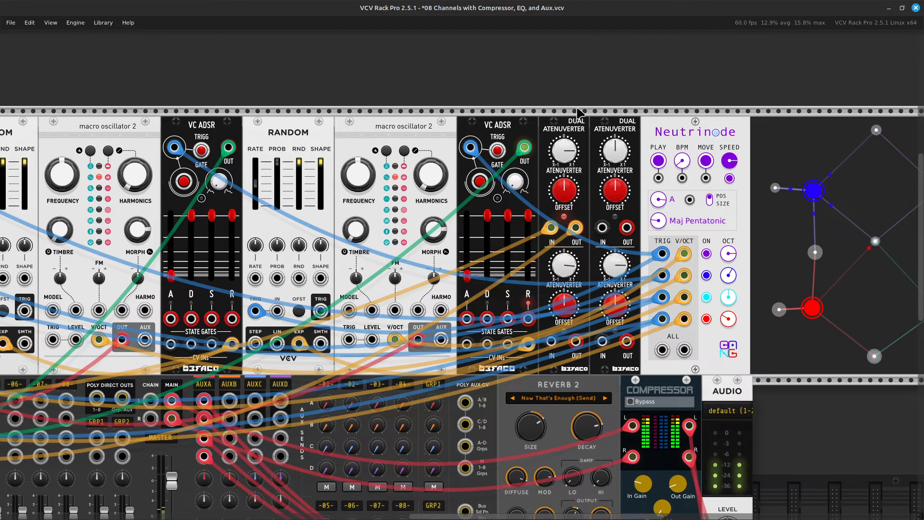
pyautogui.moveTo(615, 151); pyautogui.dragTo(615, 141)
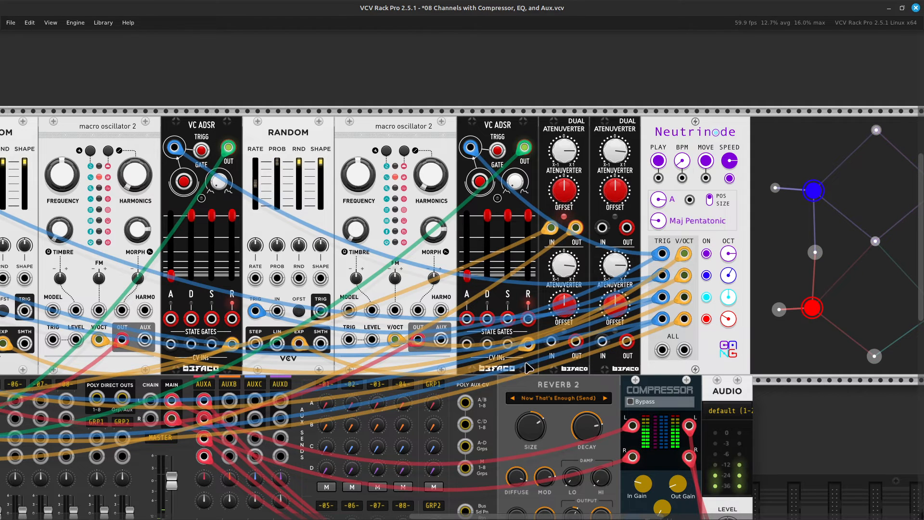
# Connect the first Dual Atenuverter's second input to the second Random module's linear output with a yellow cable
pyautogui.rightClick(551, 341)
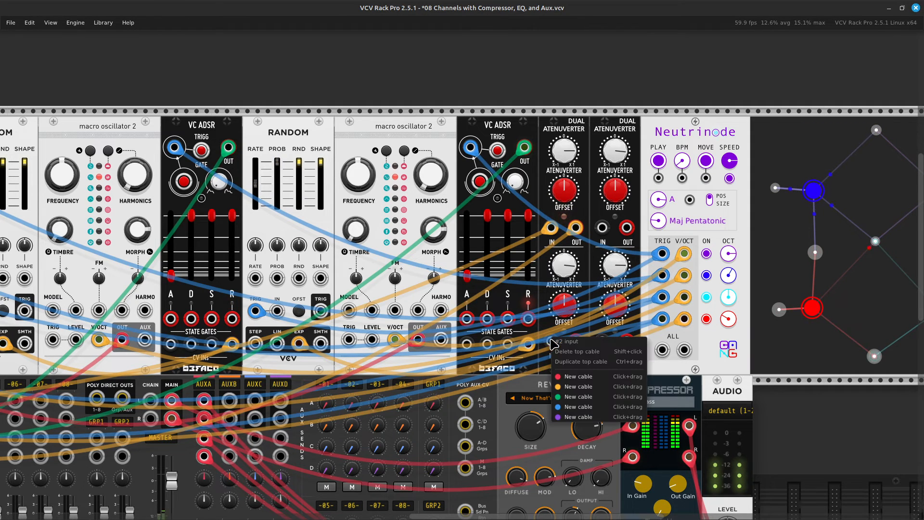
pyautogui.moveTo(569, 386); pyautogui.dragTo(496, 343)
pyautogui.press('Left')
pyautogui.press('Down')
pyautogui.press('Left')
pyautogui.press('Right')
pyautogui.press('Left')
pyautogui.press('Right')
pyautogui.press('Up')
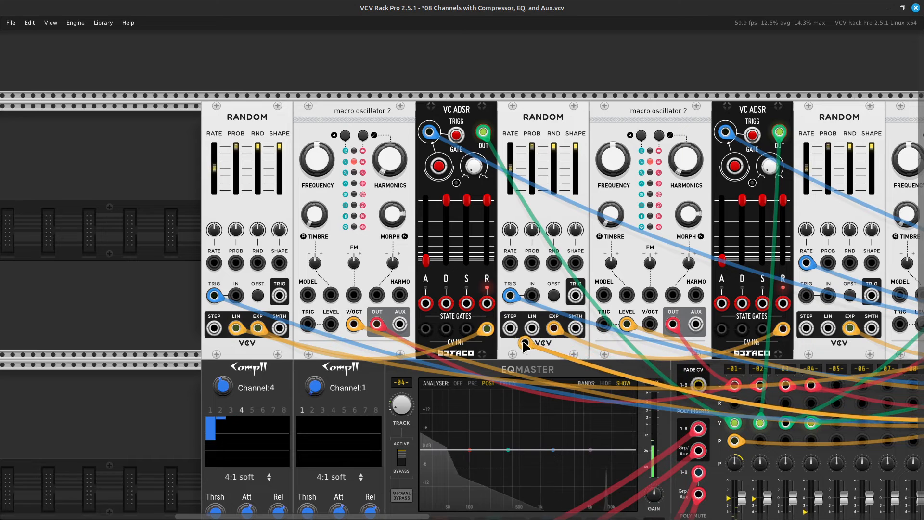
pyautogui.hscroll(3, 605, 362)
pyautogui.hscroll(10, 604, 362)
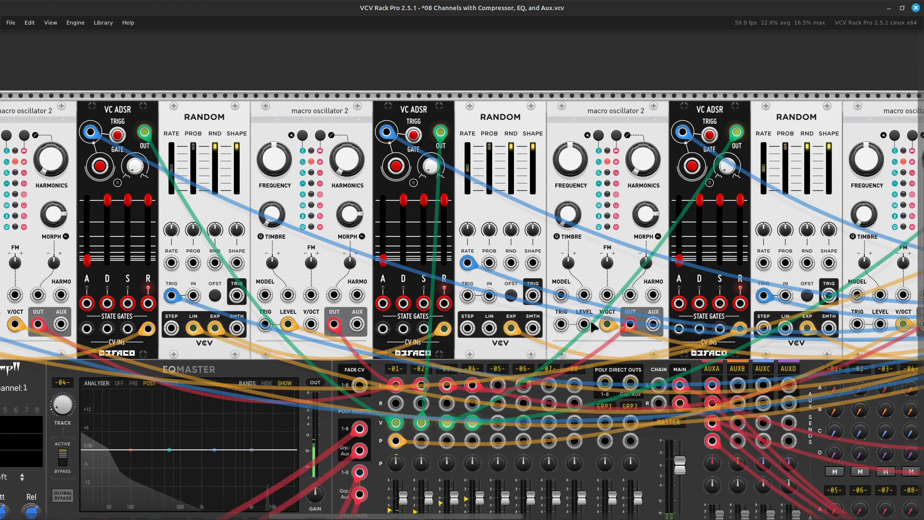
pyautogui.rightClick(489, 329)
pyautogui.moveTo(520, 375); pyautogui.dragTo(627, 217)
pyautogui.hscroll(19, 525, 374)
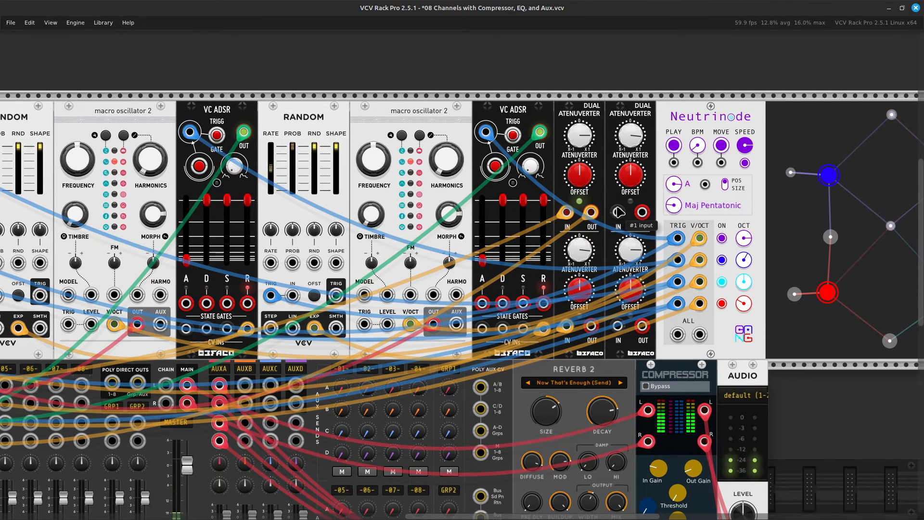
# Connect the second Dual Atenuverter's first input to the third Random module's linear output with a yellow cable
pyautogui.rightClick(618, 215)
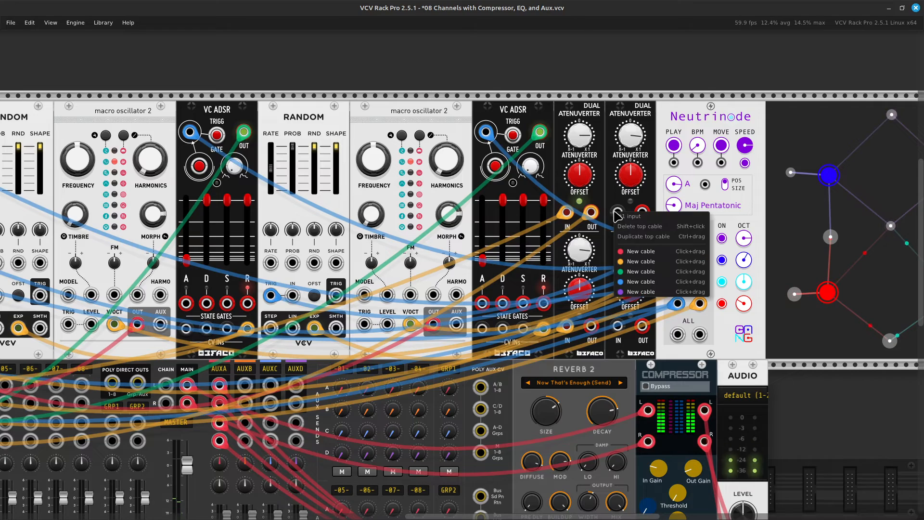
pyautogui.click(622, 266)
pyautogui.hscroll(-10, 496, 335)
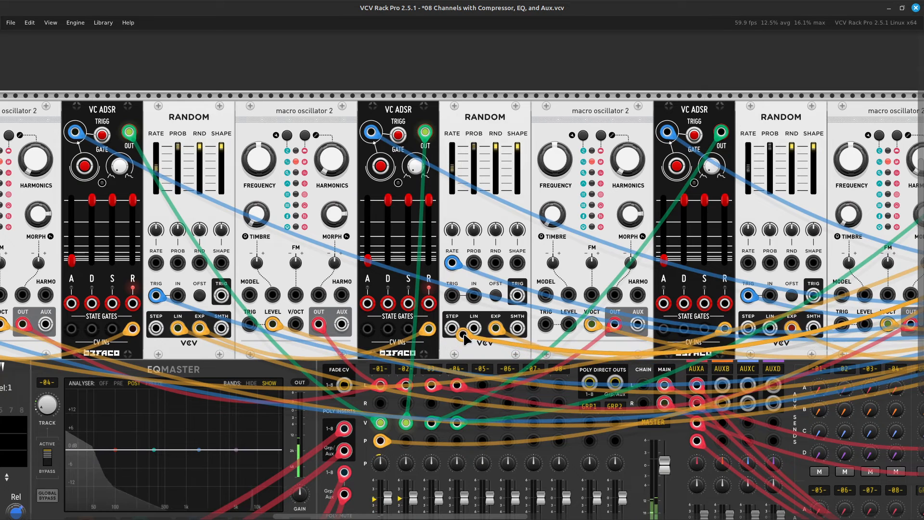
pyautogui.click(472, 330)
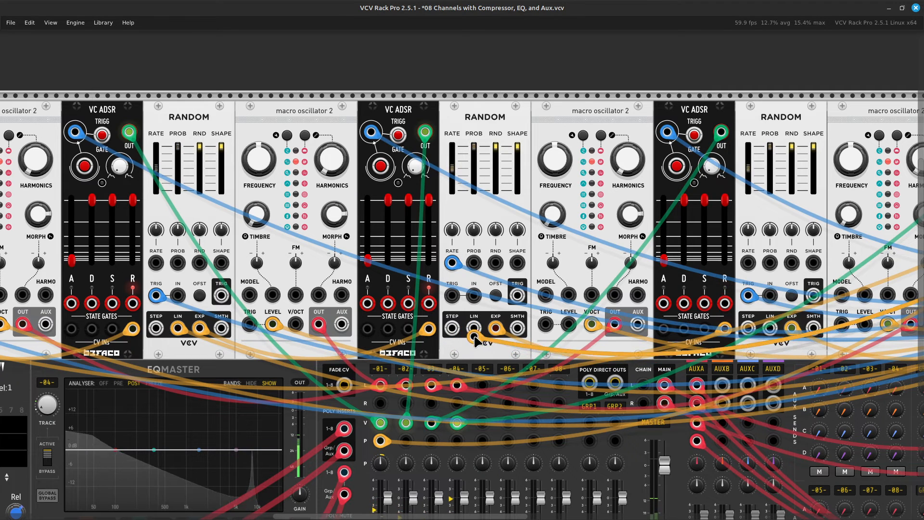
# Patch a yellow cable from the fourth Random module's linear output to the second Dual Atenuverter's second input
pyautogui.hscroll(5, 496, 343)
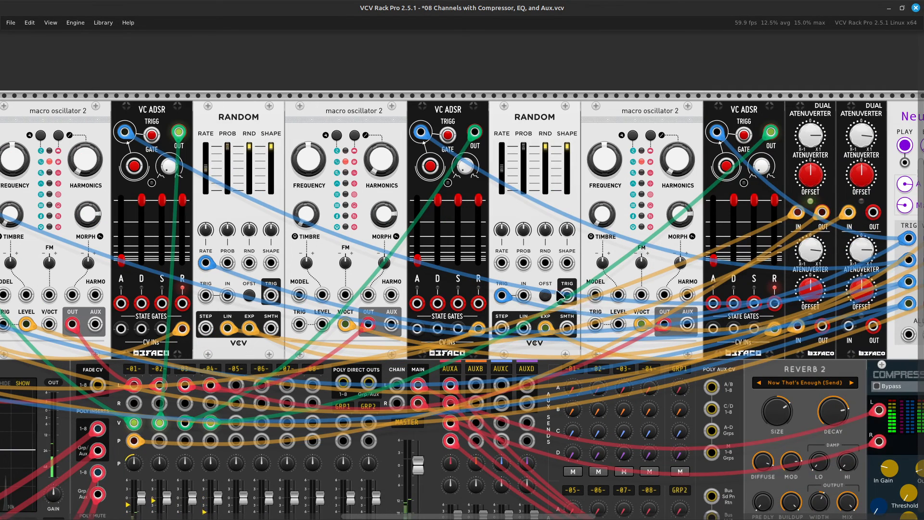
pyautogui.rightClick(521, 332)
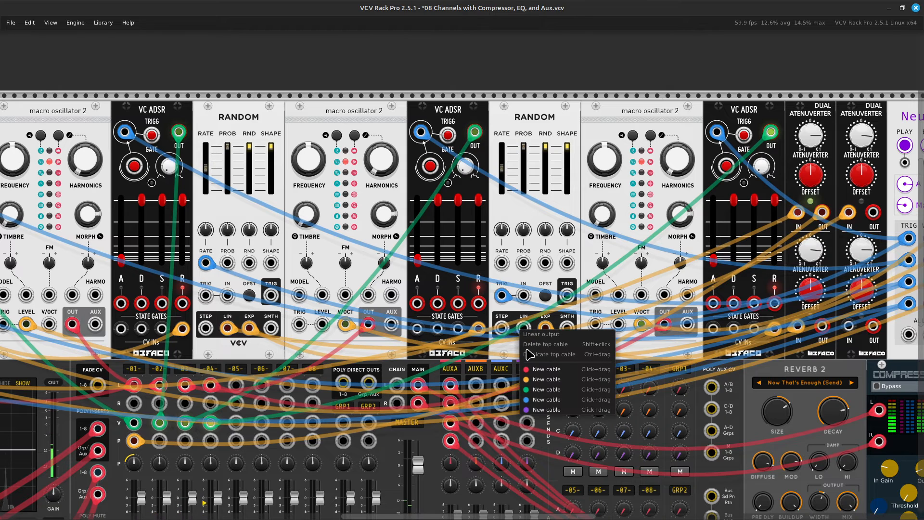
pyautogui.click(546, 386)
pyautogui.hscroll(7, 545, 386)
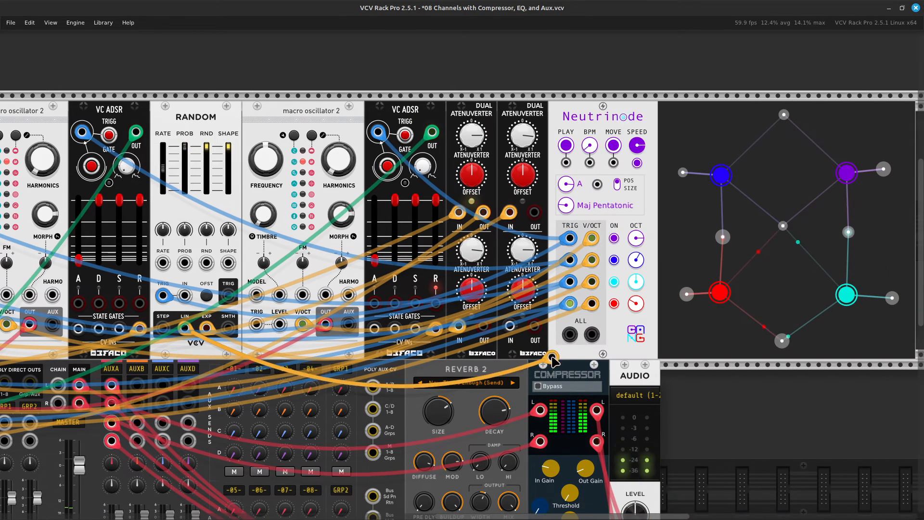
pyautogui.click(510, 327)
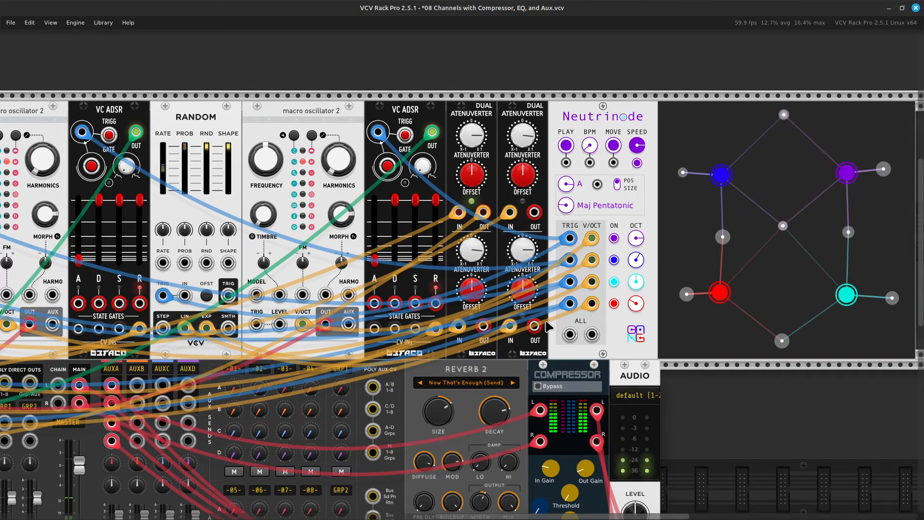
# Patch a yellow cable from the first Dual Atenuverter's second output to MixMaster Jr's channel 2 pan input
pyautogui.rightClick(484, 329)
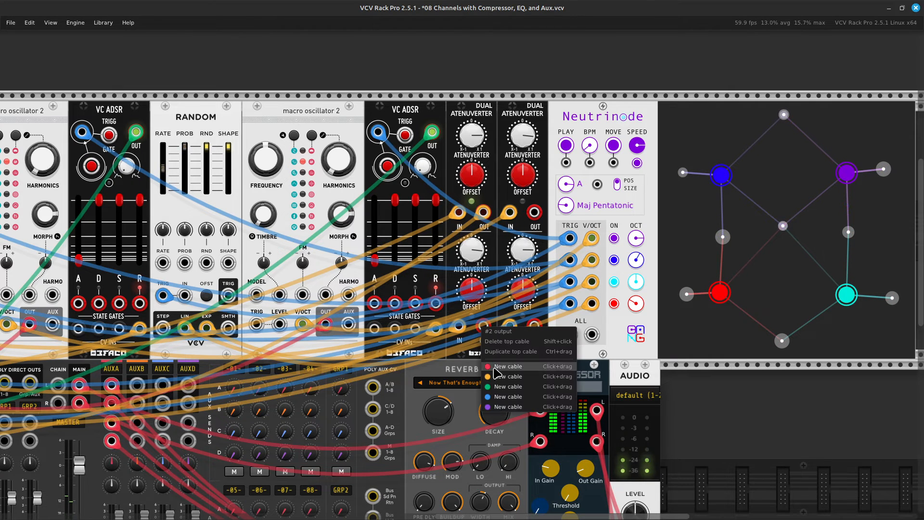
pyautogui.moveTo(496, 378); pyautogui.dragTo(375, 317)
pyautogui.press('Left')
pyautogui.press('Down')
# Connect MixMaster Jr's channel 3 pan input to the second Dual Atenuverter's first output with a yellow cable
pyautogui.rightClick(406, 323)
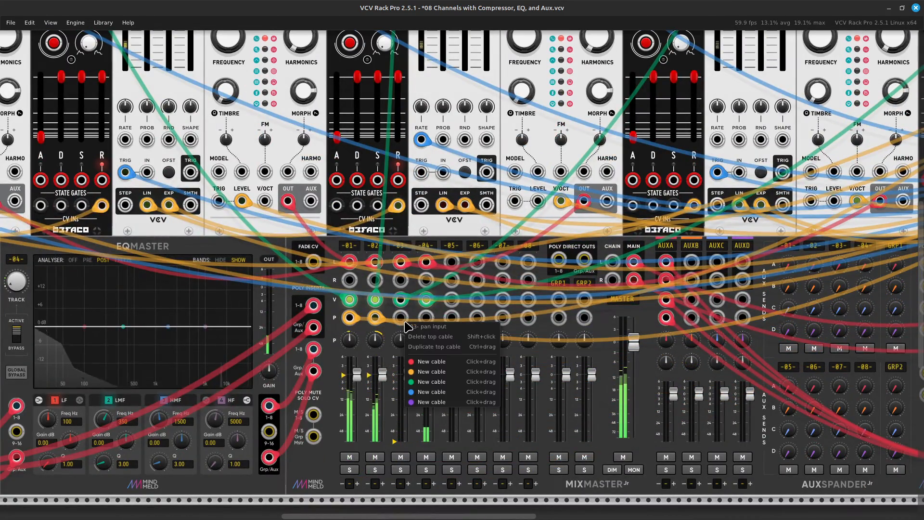
pyautogui.press('Right')
pyautogui.moveTo(425, 374); pyautogui.dragTo(441, 227)
pyautogui.press('Up')
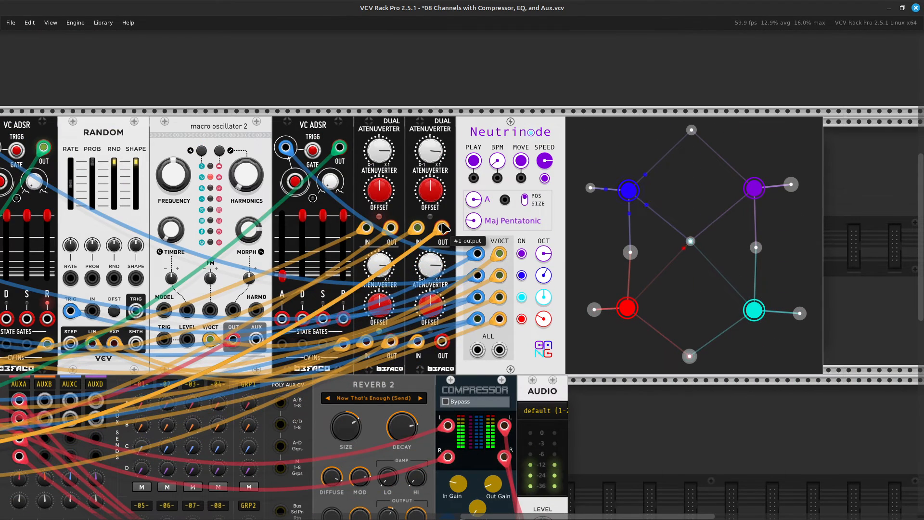
# Patch a yellow cable from the second Dual Atenuverter's second output to MixMaster Jr's channel 4 pan input
pyautogui.rightClick(446, 342)
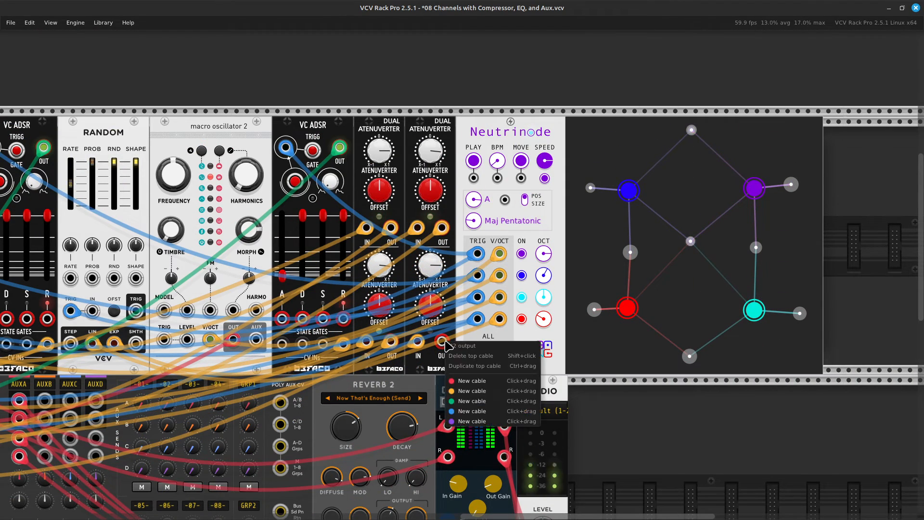
pyautogui.press('Left')
pyautogui.moveTo(466, 392); pyautogui.dragTo(461, 321)
pyautogui.press('Down')
pyautogui.press('Left')
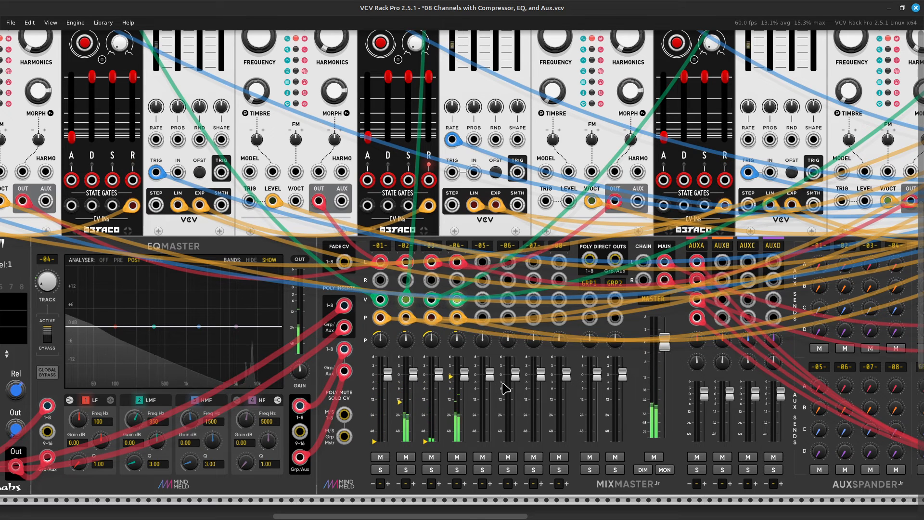
# Slightly reposition three gray Neutrinode nodes: the one between blue and red, the outer one beside blue, and the outer one beside purple
pyautogui.press('Right')
pyautogui.press('Up')
pyautogui.press('Right')
pyautogui.press('Down')
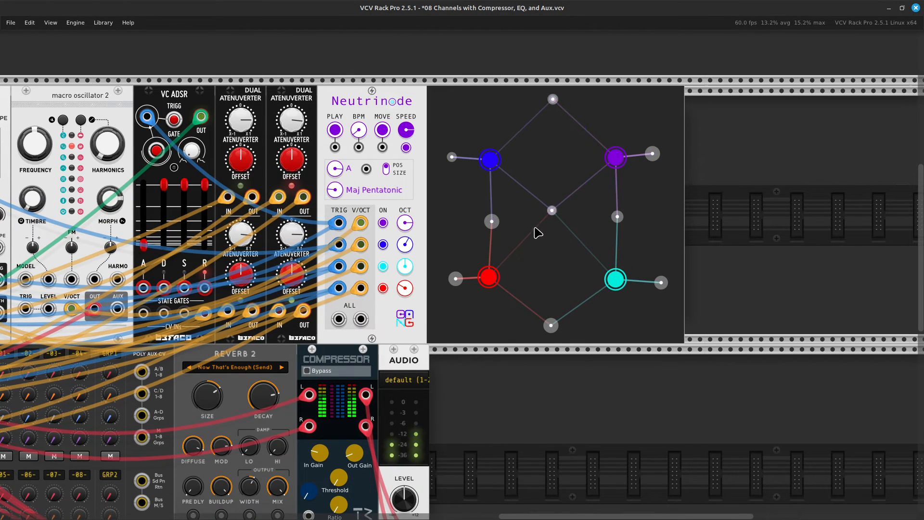
pyautogui.moveTo(490, 221)
pyautogui.mouseDown()
pyautogui.moveTo(489, 202)
pyautogui.moveTo(489, 214)
pyautogui.mouseUp()
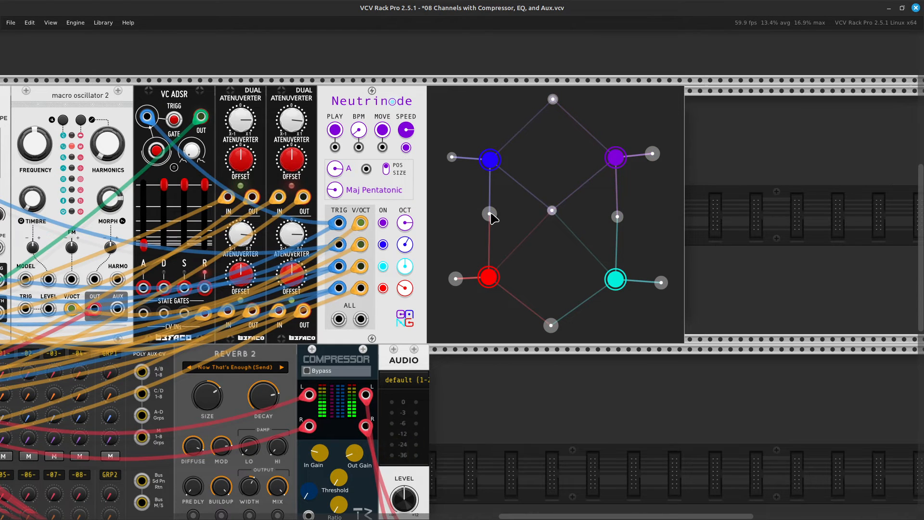
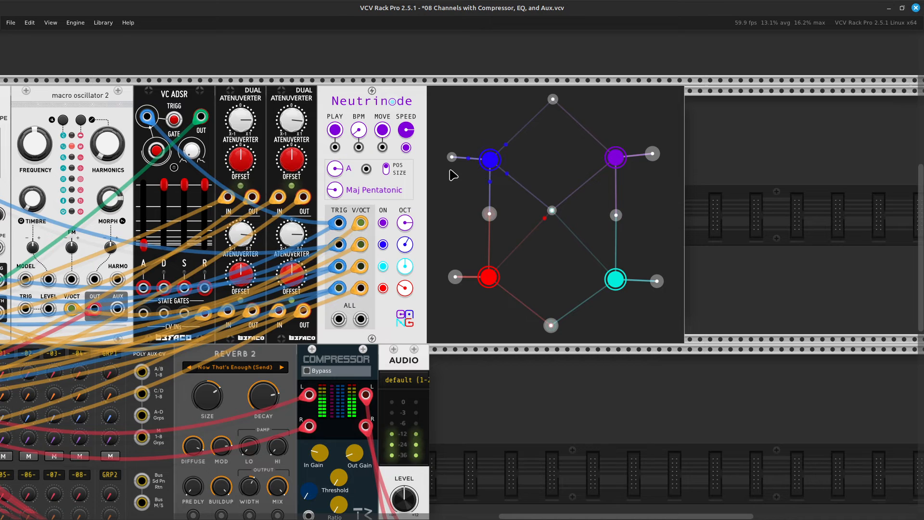
pyautogui.moveTo(454, 159); pyautogui.dragTo(459, 161)
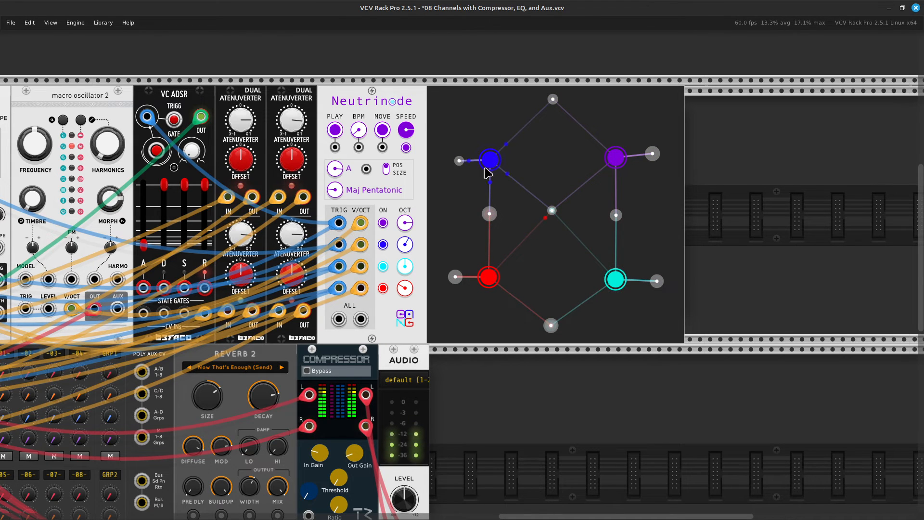
pyautogui.moveTo(653, 153); pyautogui.dragTo(654, 156)
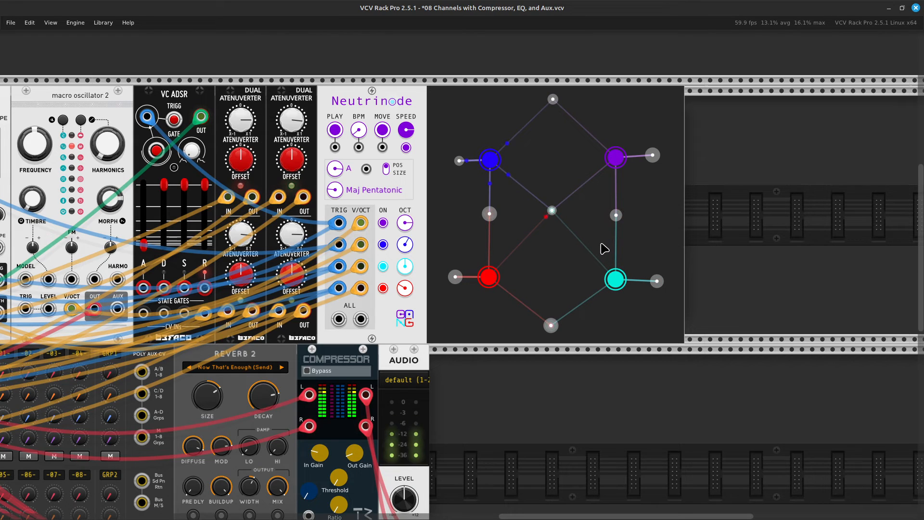
# Assign MixMaster Jr's channels 2 through 5 to group 1
pyautogui.scroll(-4, 604, 248)
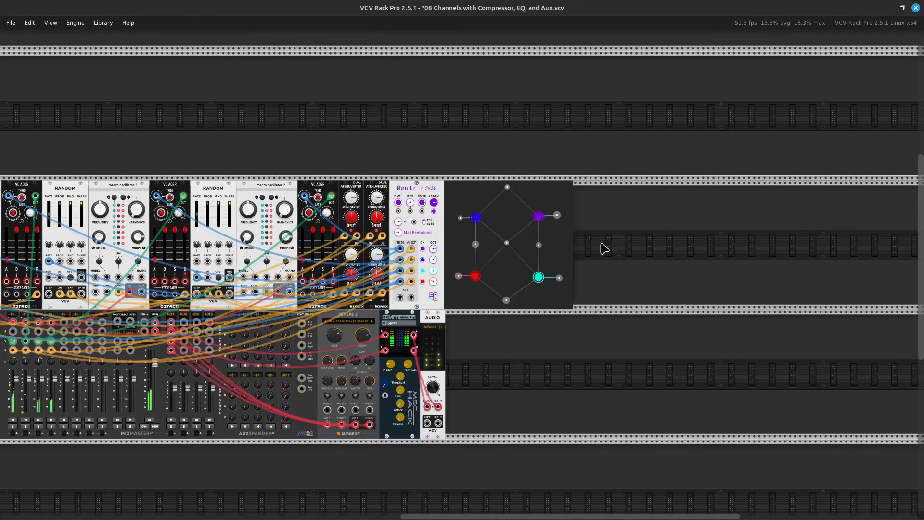
pyautogui.hscroll(-11, 604, 248)
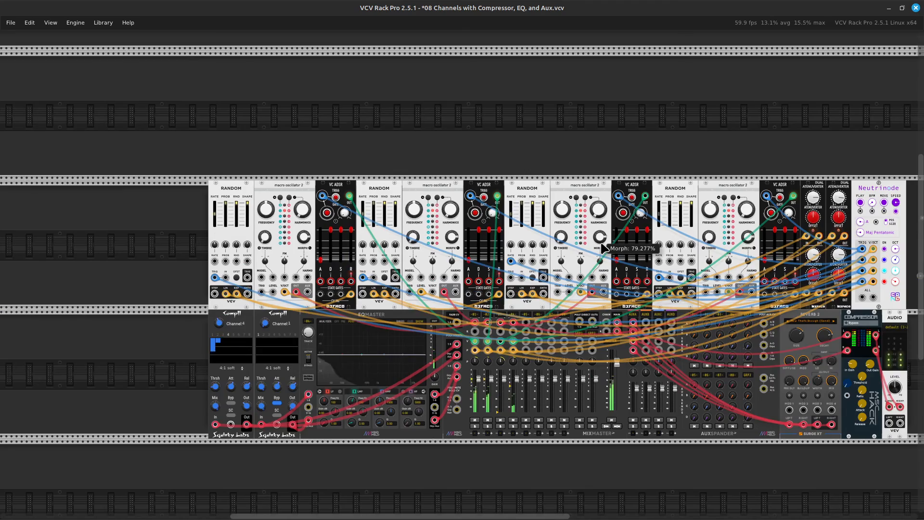
pyautogui.scroll(4, 604, 249)
pyautogui.scroll(-5, 604, 248)
pyautogui.hscroll(5, 604, 248)
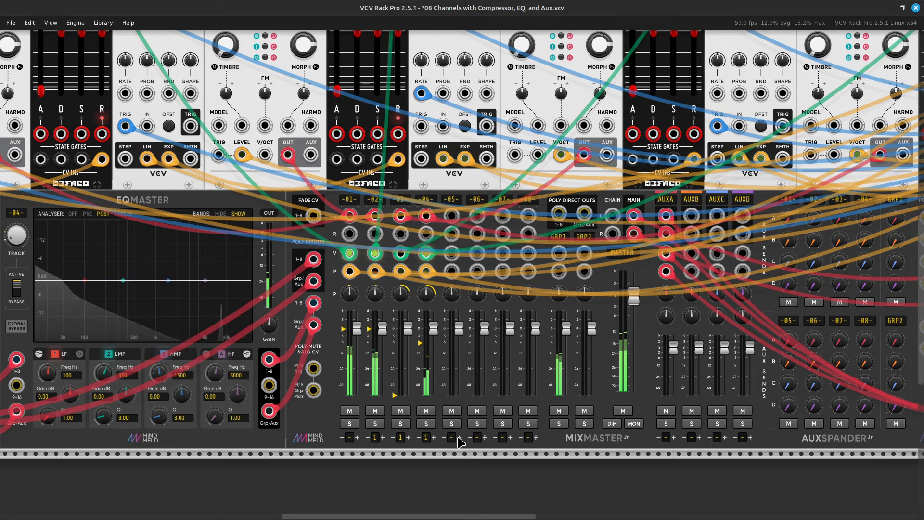
pyautogui.click(462, 437)
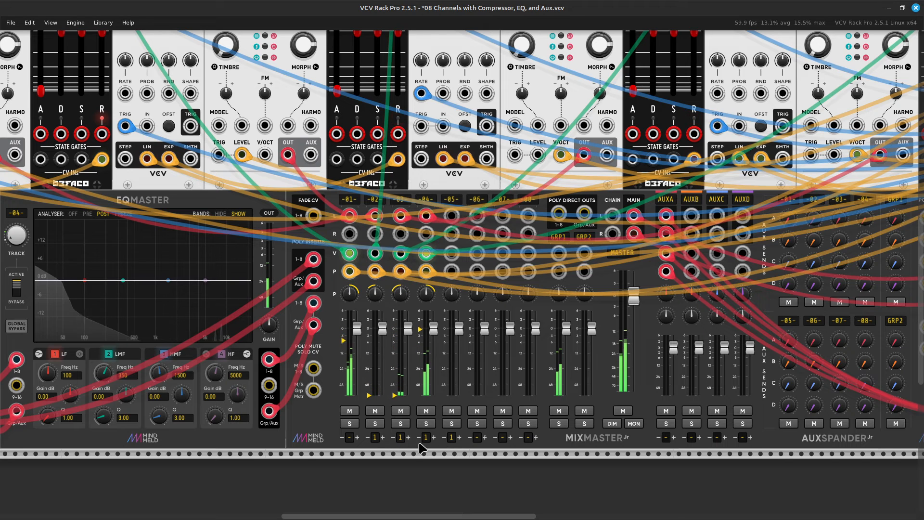
# Raise group 1's aux A send on AuxSpander Jr
pyautogui.hscroll(8, 578, 389)
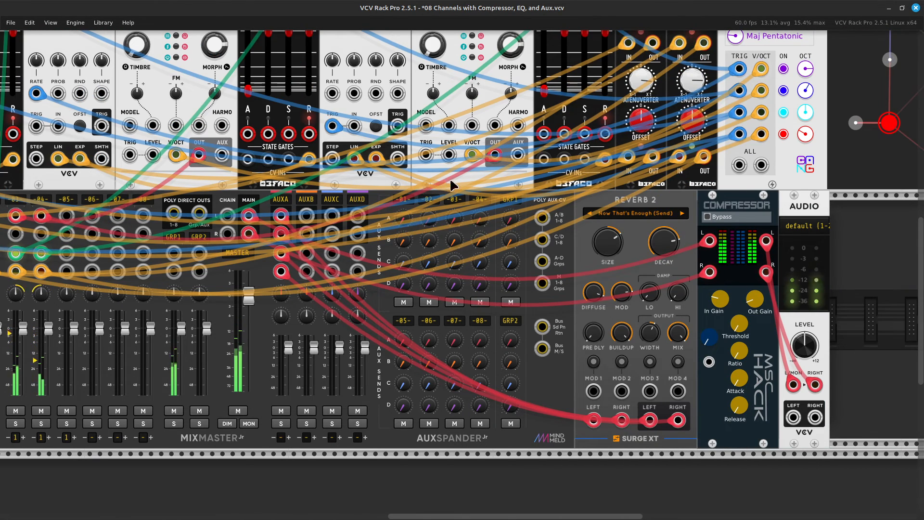
pyautogui.moveTo(513, 225)
pyautogui.mouseDown()
pyautogui.moveTo(512, 155)
pyautogui.moveTo(508, 220)
pyautogui.mouseUp()
# Capture a screenshot showing the whole patch and save it in the Pictures folder
pyautogui.scroll(-5, 508, 220)
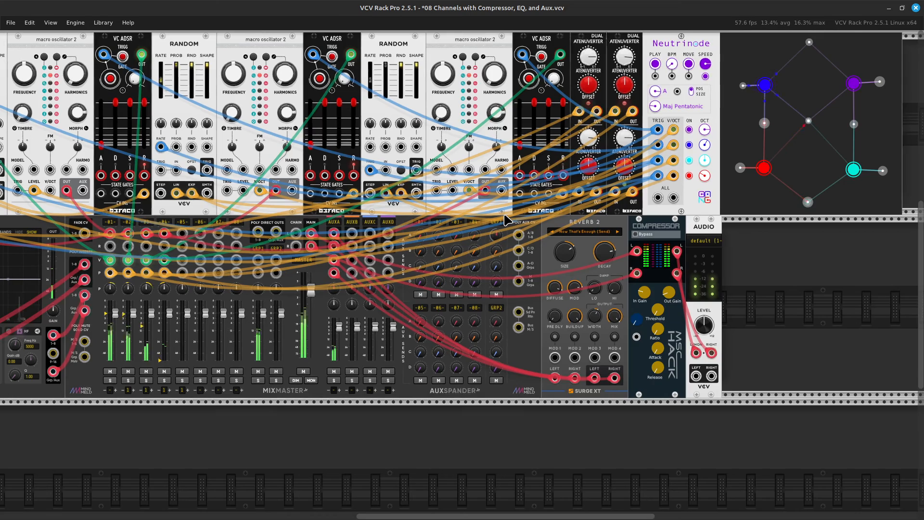
pyautogui.press('Left')
pyautogui.press('Up')
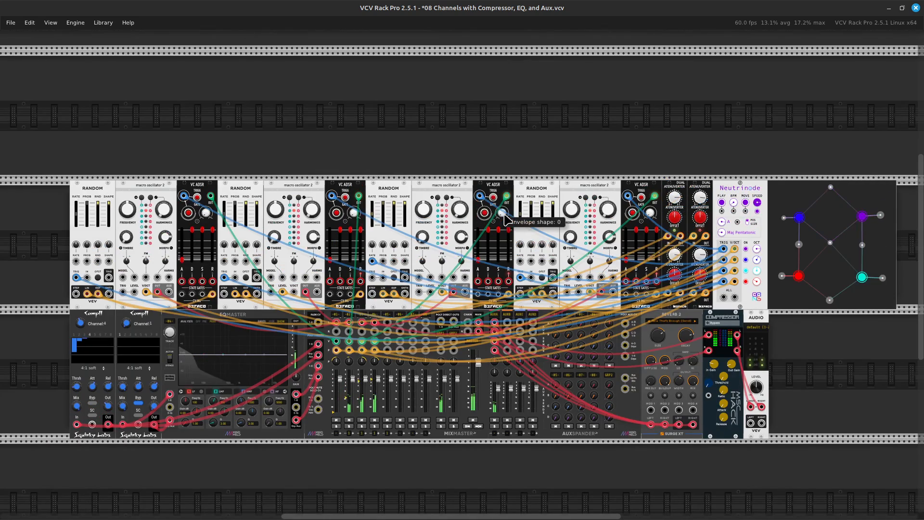
pyautogui.press('Down')
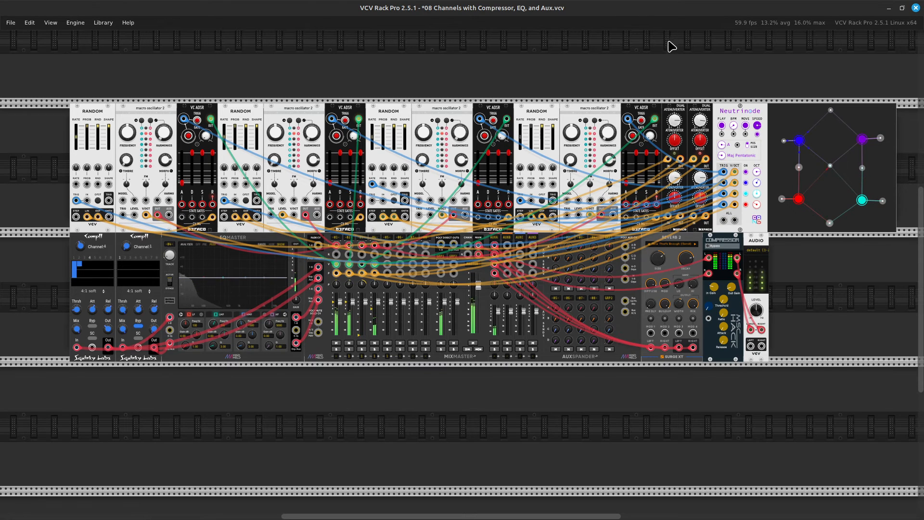
pyautogui.scroll(1, 673, 46)
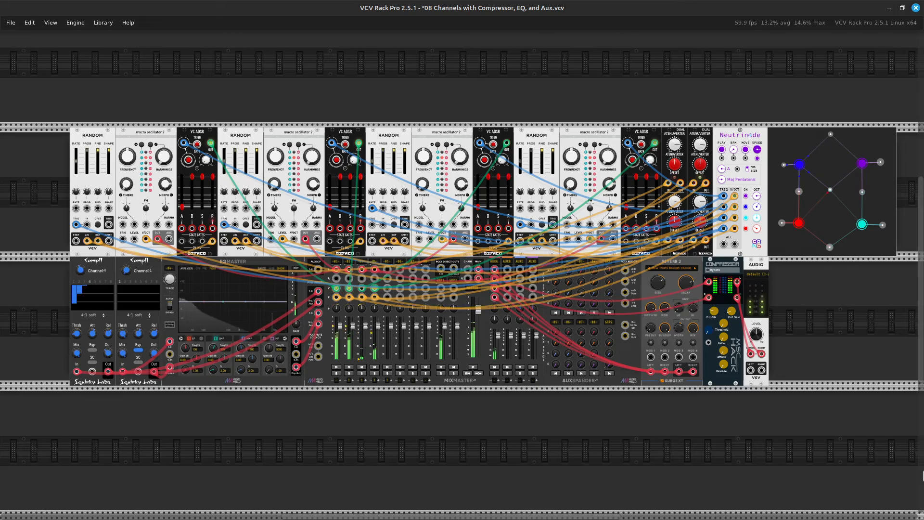
pyautogui.press('Print')
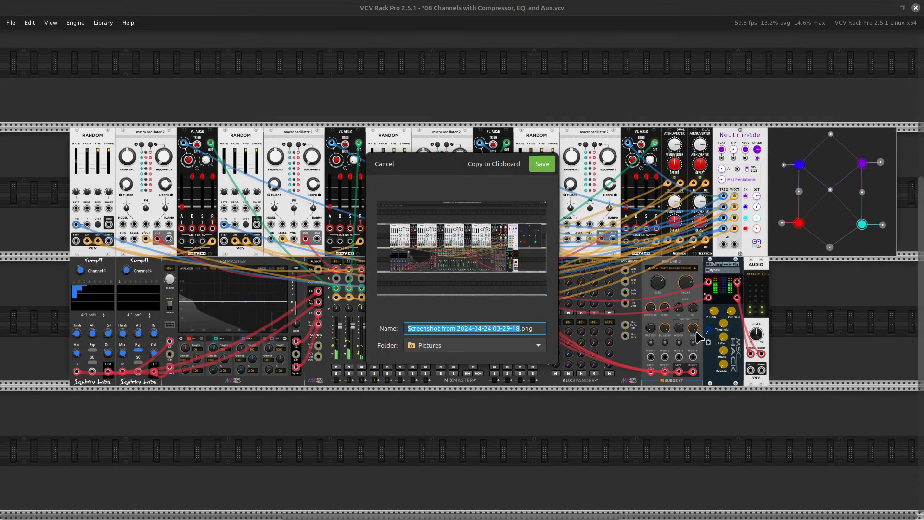
pyautogui.click(540, 163)
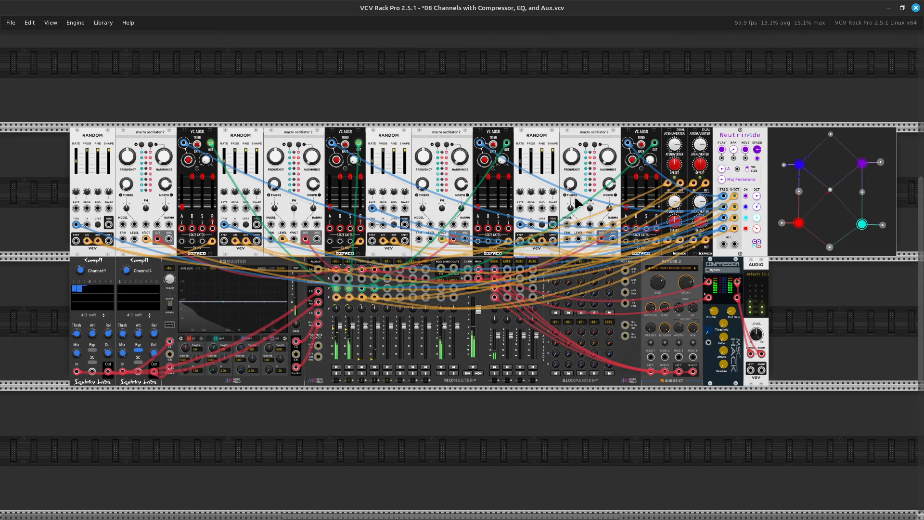
# Start saving the patch under a new name and browse to patches/TWP/Making/Wayfarer VCV Rack Patches
pyautogui.click(5, 24)
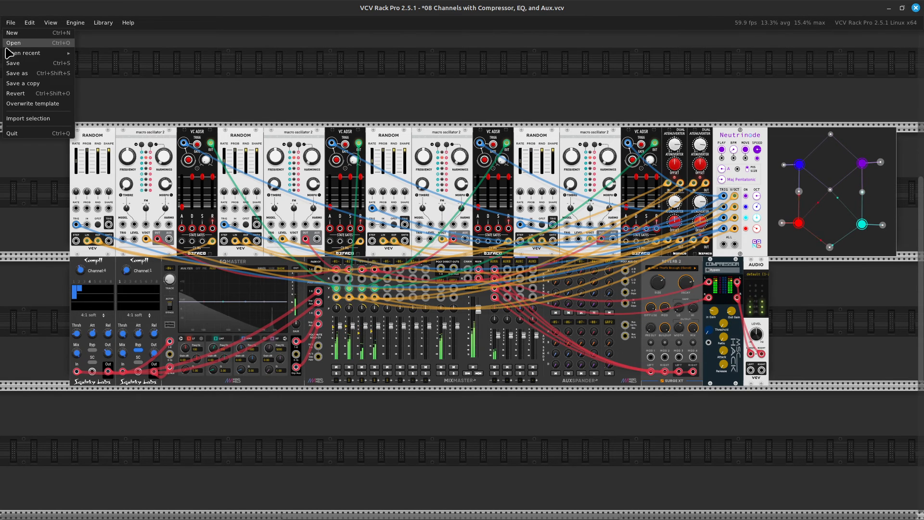
pyautogui.click(21, 74)
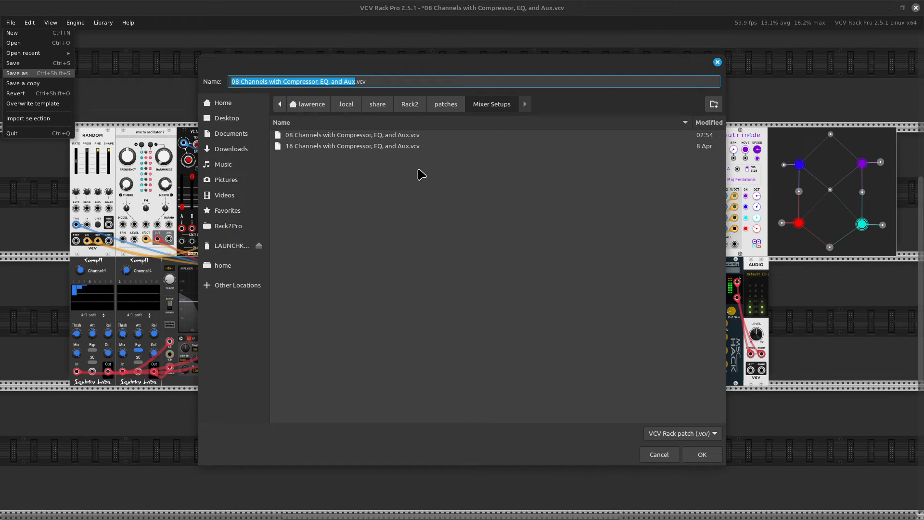
pyautogui.click(445, 110)
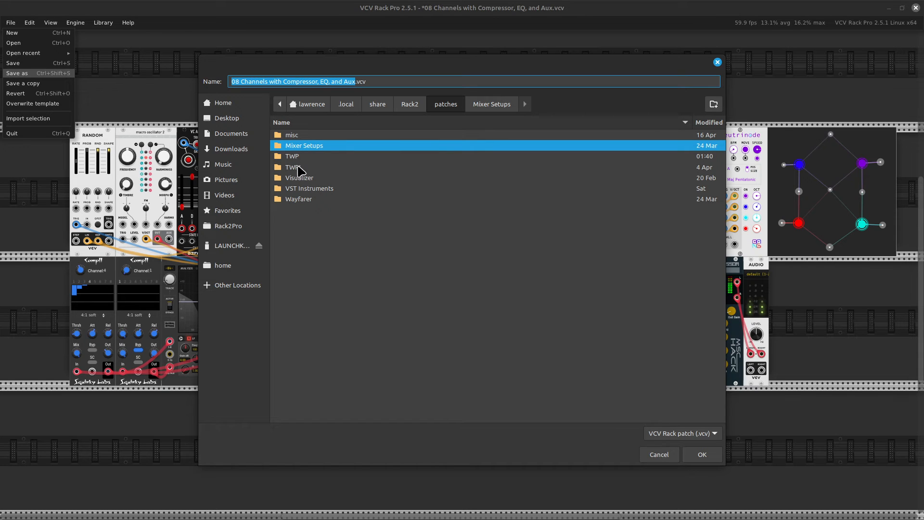
pyautogui.doubleClick(296, 158)
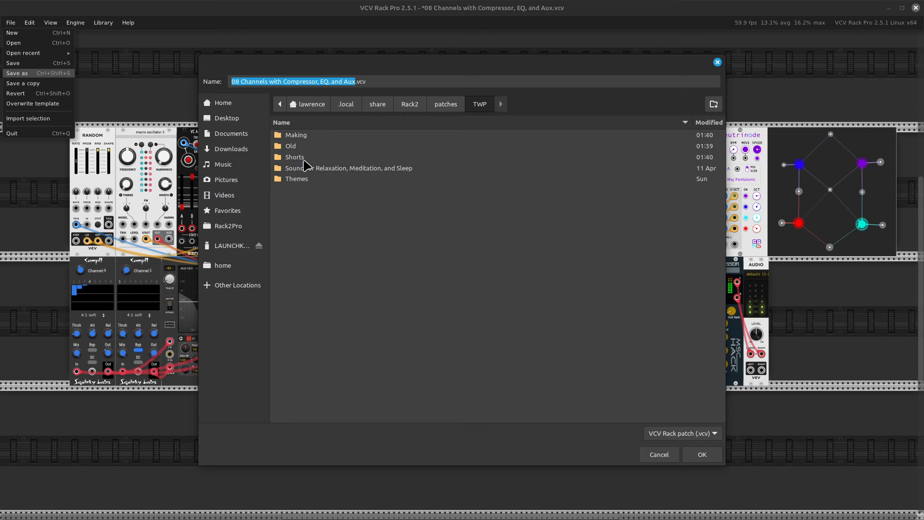
pyautogui.doubleClick(297, 135)
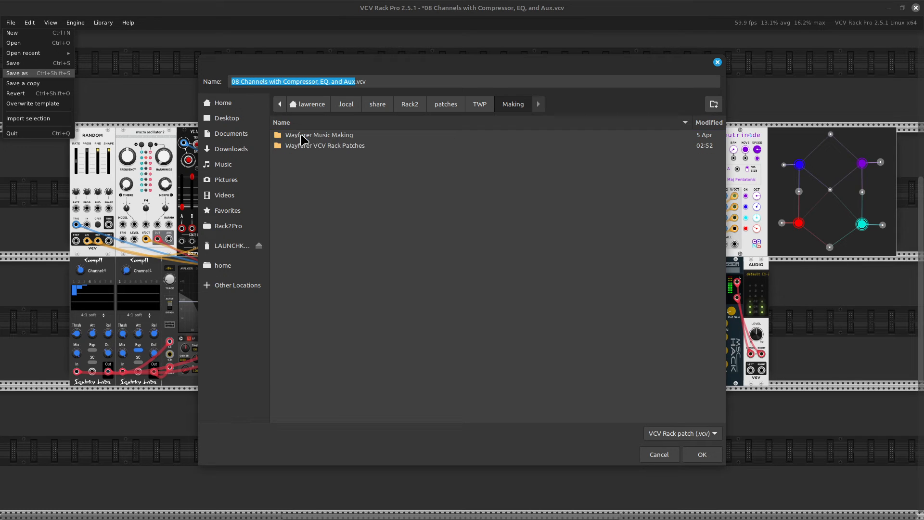
pyautogui.doubleClick(345, 146)
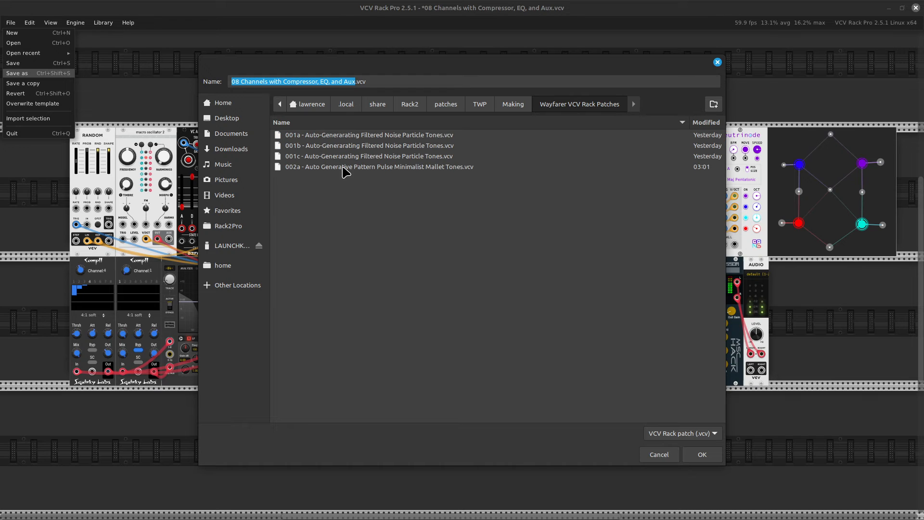
# Base the file name on the existing 002a patch and save as "002ab- Auto Generative Pattern Pulse Minimalist Mallet Tones.vcv"
pyautogui.click(339, 167)
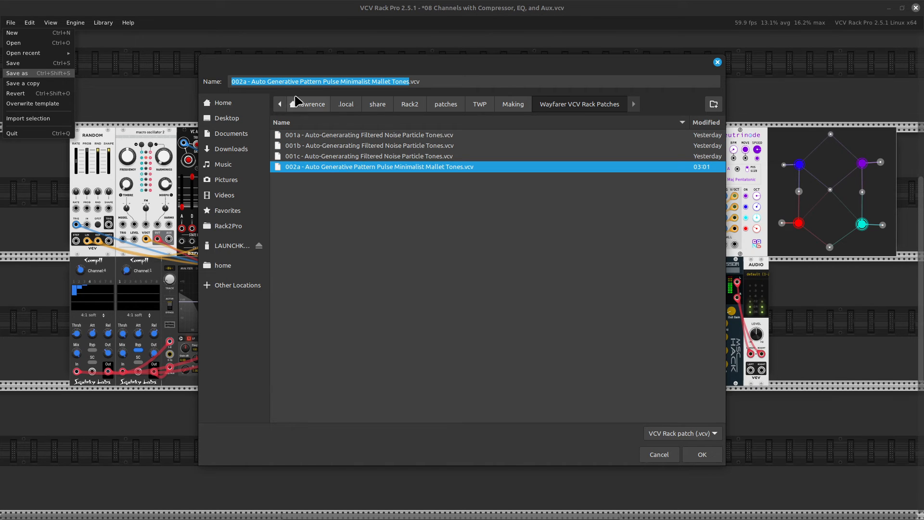
pyautogui.click(273, 82)
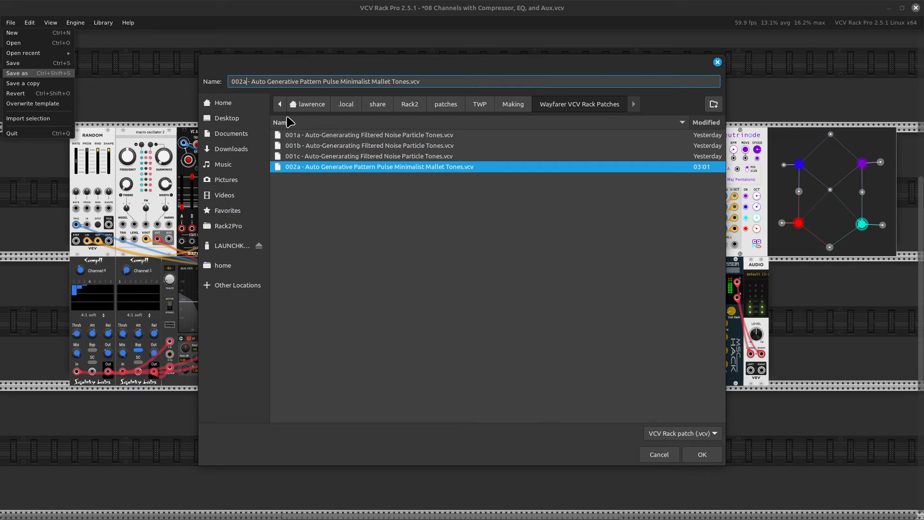
pyautogui.press('Delete')
pyautogui.write('b')
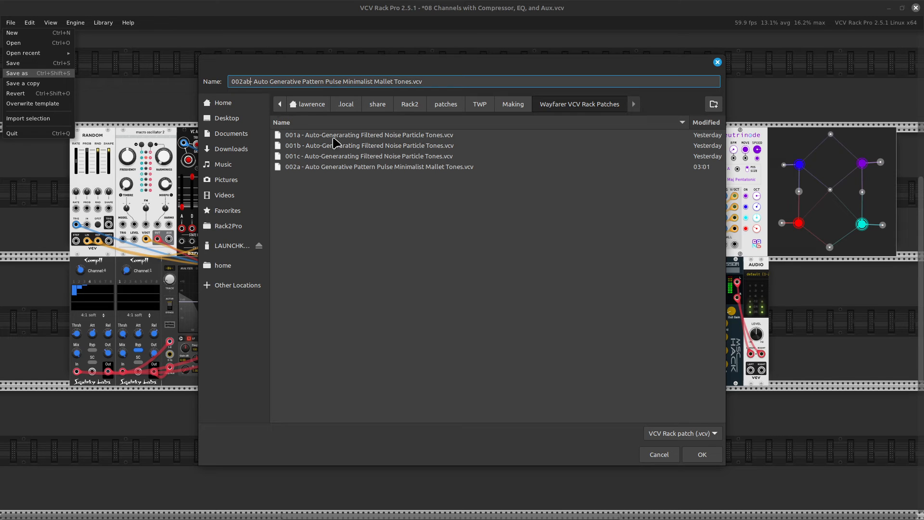
pyautogui.click(702, 454)
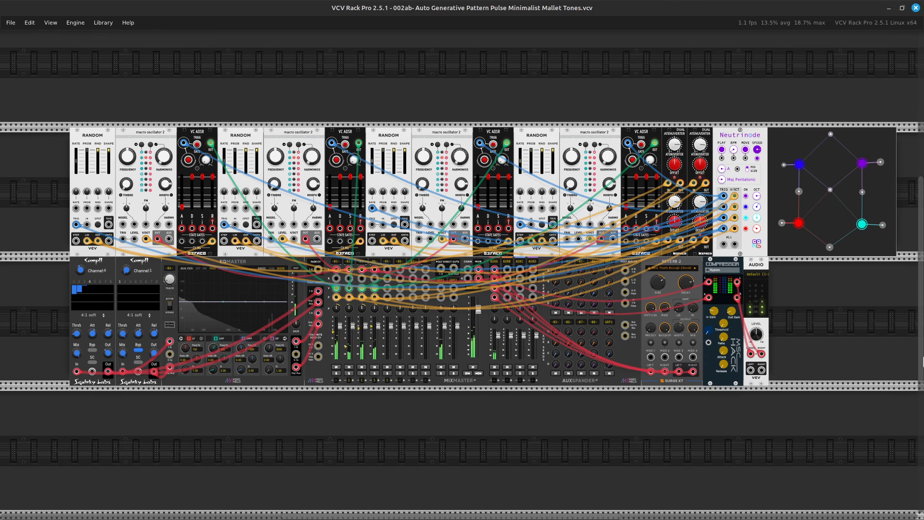
# Start the Neutrinode's nodes moving and lower the node speed to about -1.57
pyautogui.press('Right')
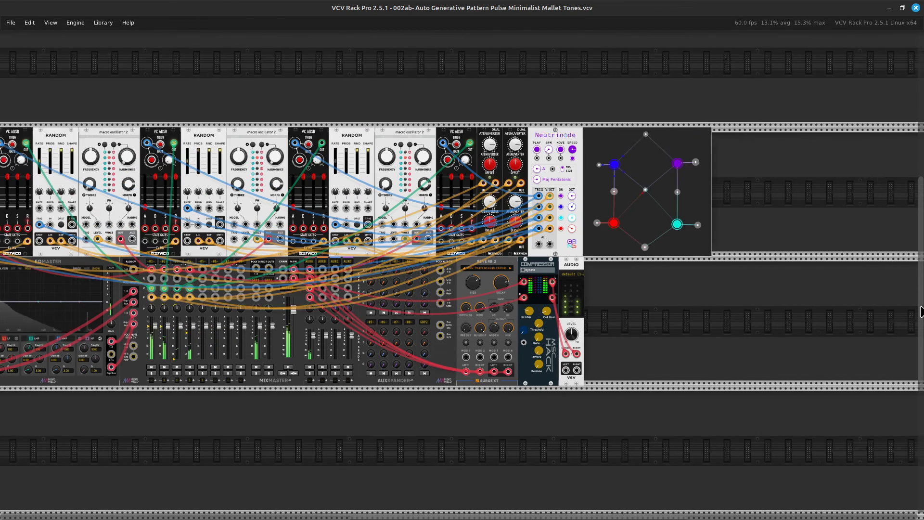
pyautogui.hotkey('ctrl', '=')
pyautogui.hotkey('ctrl', '=')
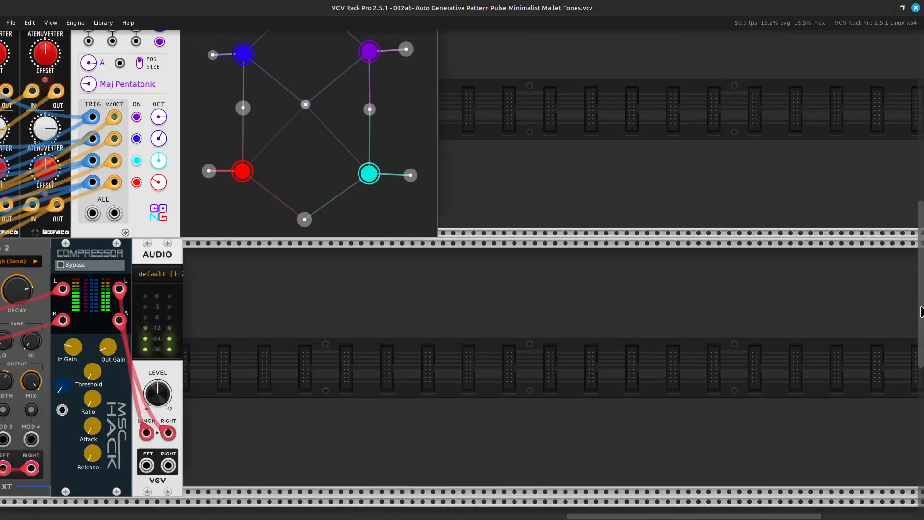
pyautogui.press('Up')
pyautogui.press('Left')
pyautogui.press('Left')
pyautogui.hotkey('ctrl', '=')
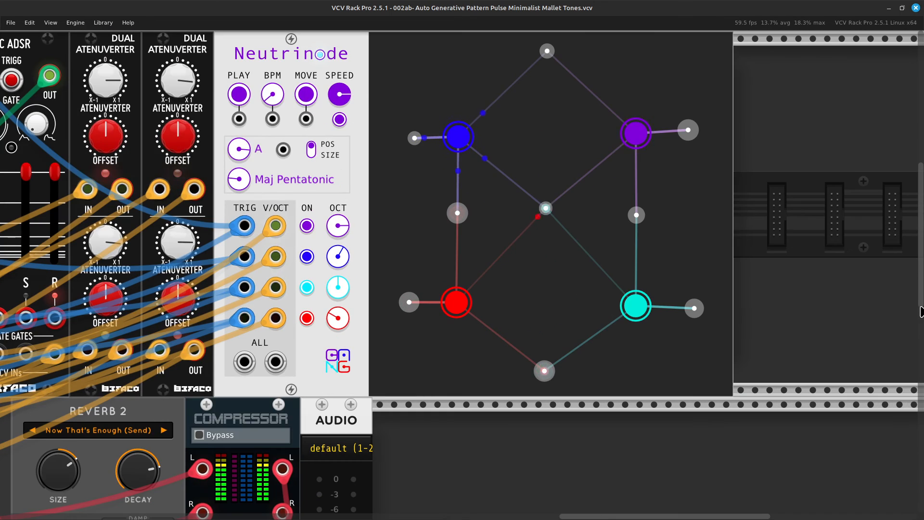
pyautogui.press('Up')
pyautogui.press('Left')
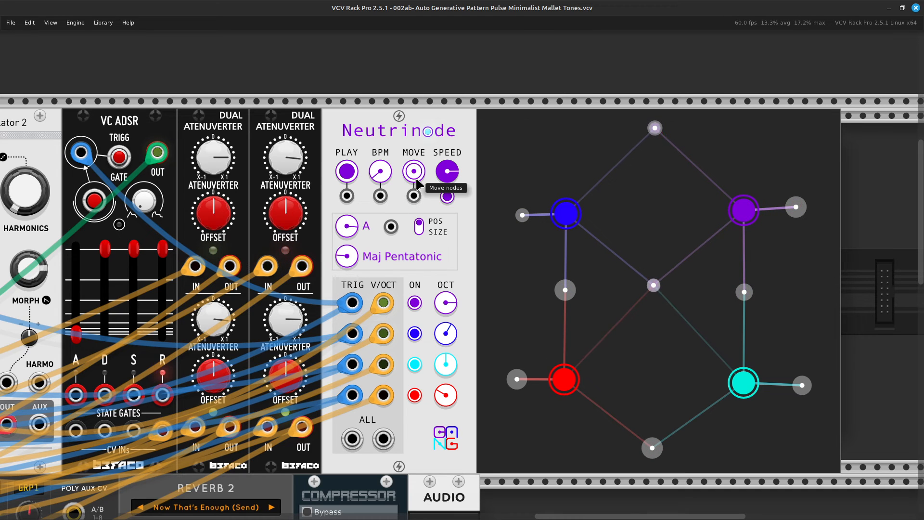
pyautogui.moveTo(450, 178); pyautogui.dragTo(449, 210)
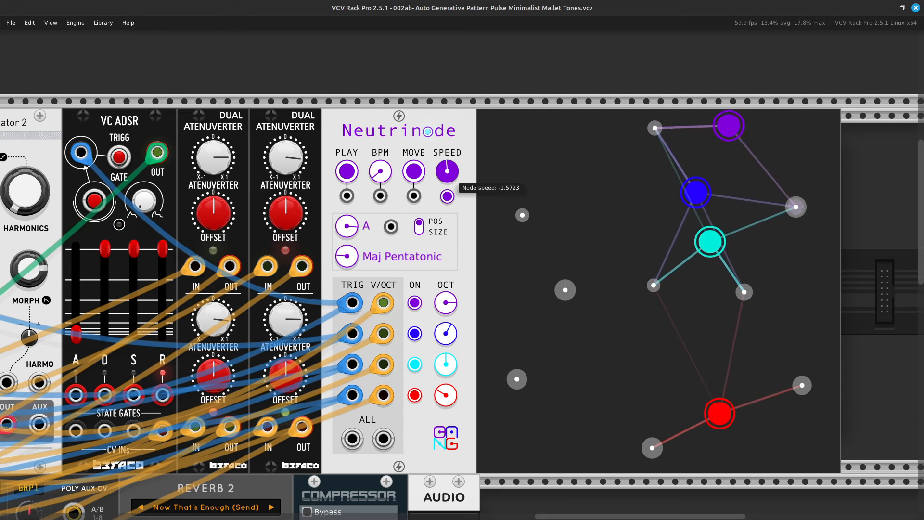
pyautogui.moveTo(449, 210); pyautogui.dragTo(449, 209)
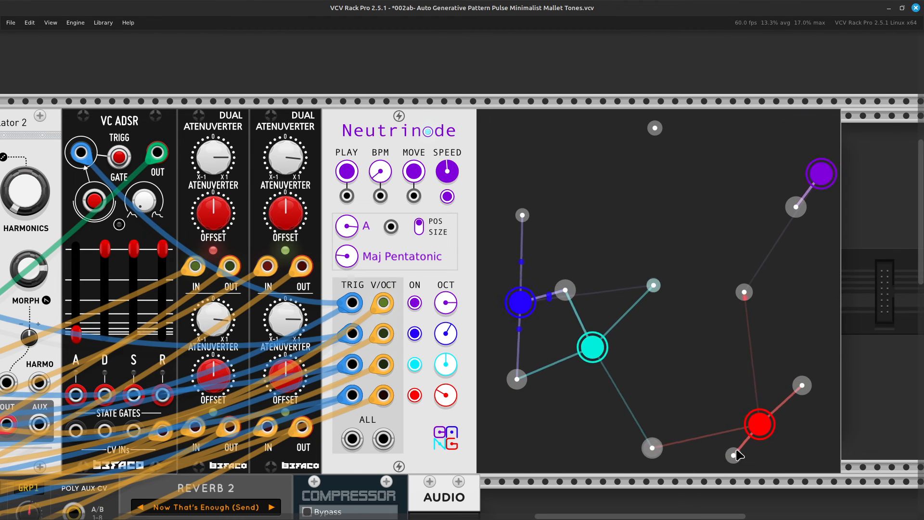
# Move the gray node just below the red one out of the Neutrinode's display to remove it
pyautogui.moveTo(730, 454); pyautogui.dragTo(803, 510)
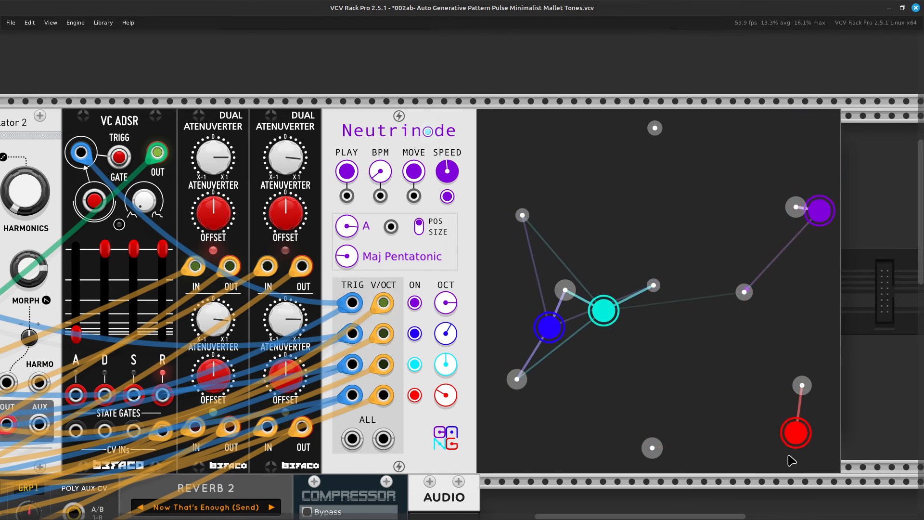
# Try different positions for the red, cyan, blue and purple nodes among the gray nodes in Neutrinode's display
pyautogui.moveTo(799, 436); pyautogui.dragTo(738, 402)
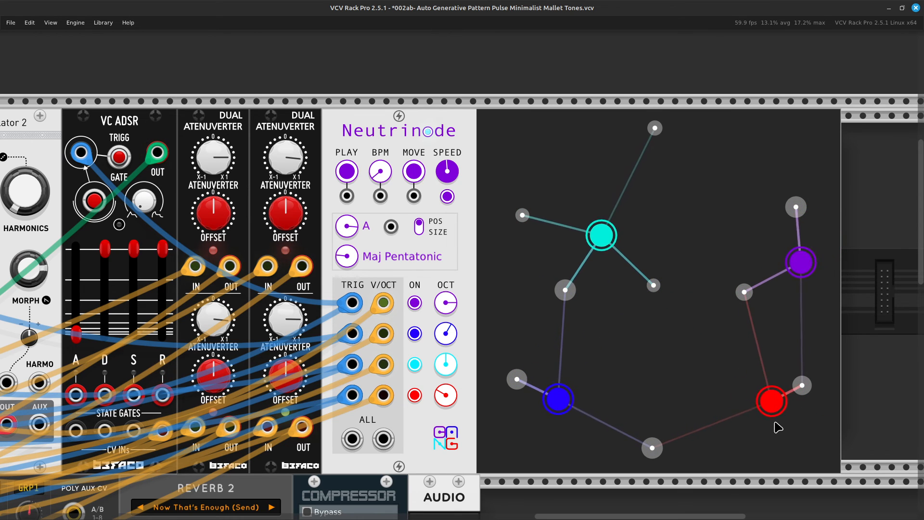
pyautogui.moveTo(776, 403); pyautogui.dragTo(719, 412)
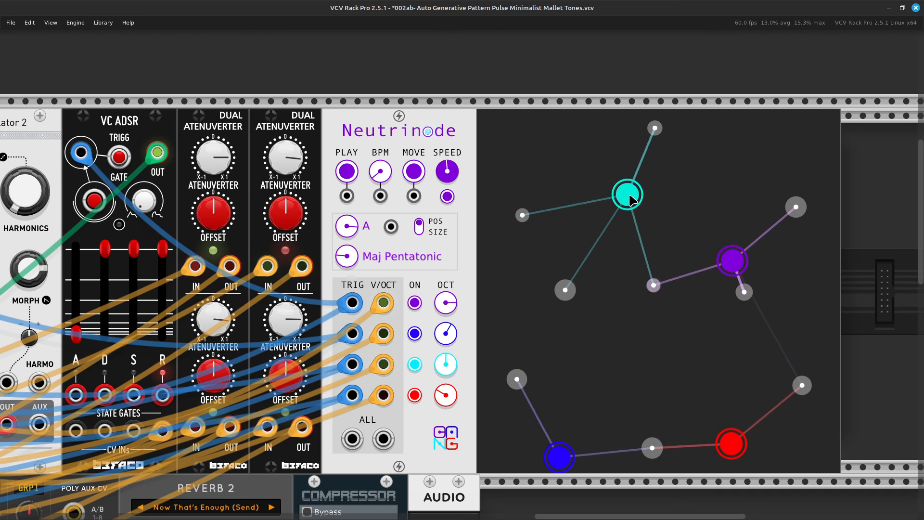
pyautogui.moveTo(705, 241); pyautogui.dragTo(731, 188)
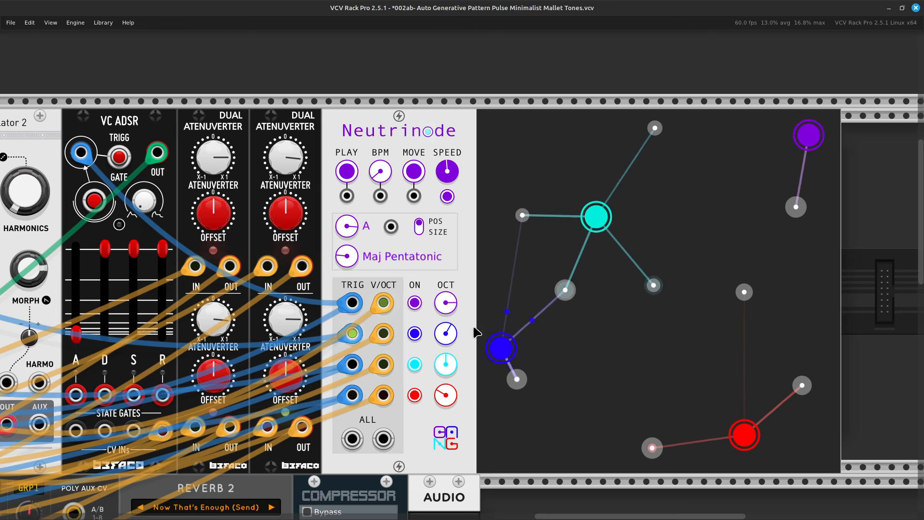
pyautogui.moveTo(450, 337)
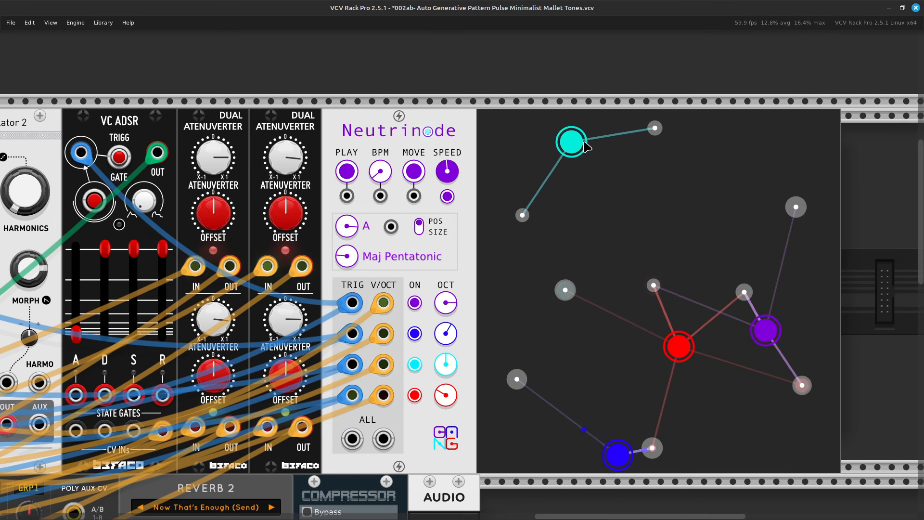
pyautogui.moveTo(581, 161); pyautogui.dragTo(583, 464)
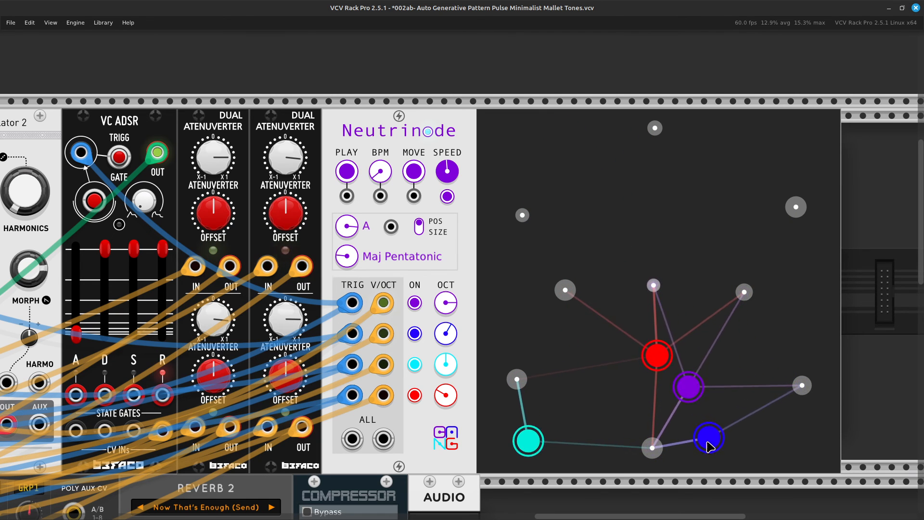
pyautogui.moveTo(705, 326); pyautogui.dragTo(735, 162)
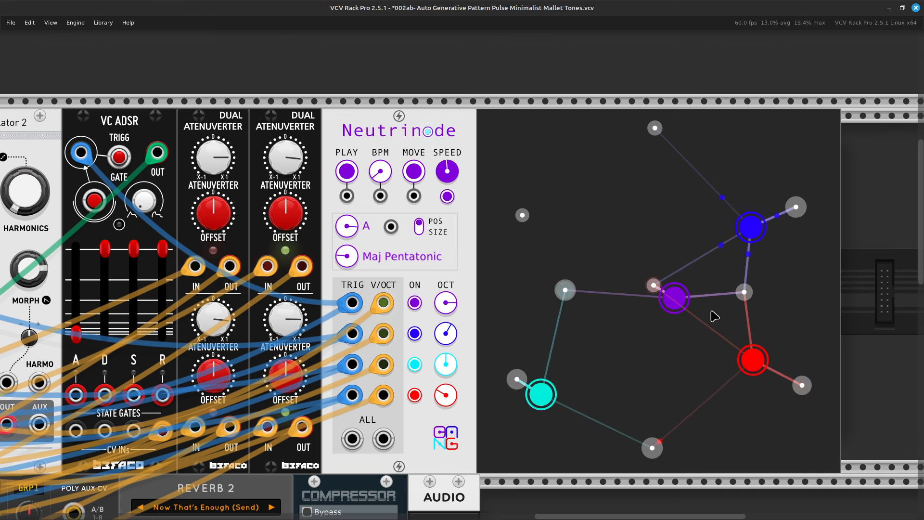
pyautogui.moveTo(681, 295); pyautogui.dragTo(580, 178)
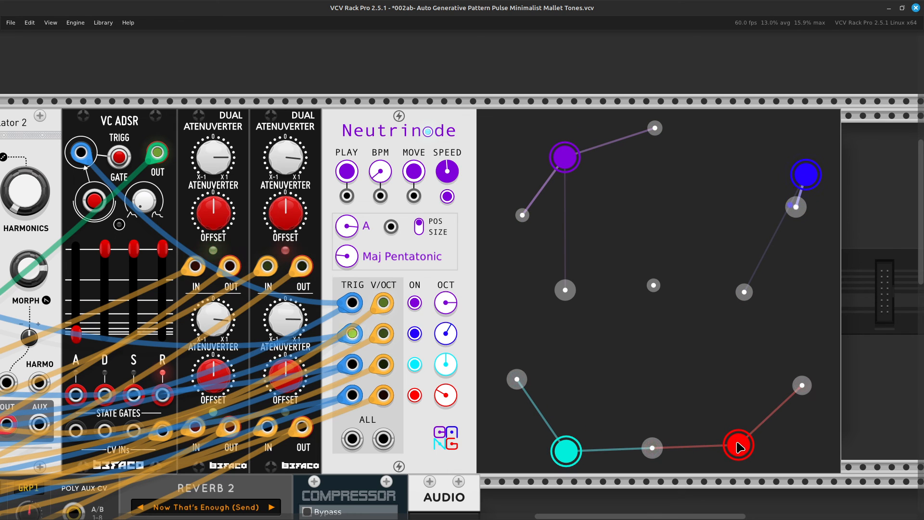
# Arrange the colored nodes in a symmetric square among the gray ones: purple upper left, blue upper right, red lower left, cyan lower right
pyautogui.moveTo(745, 448); pyautogui.dragTo(567, 385)
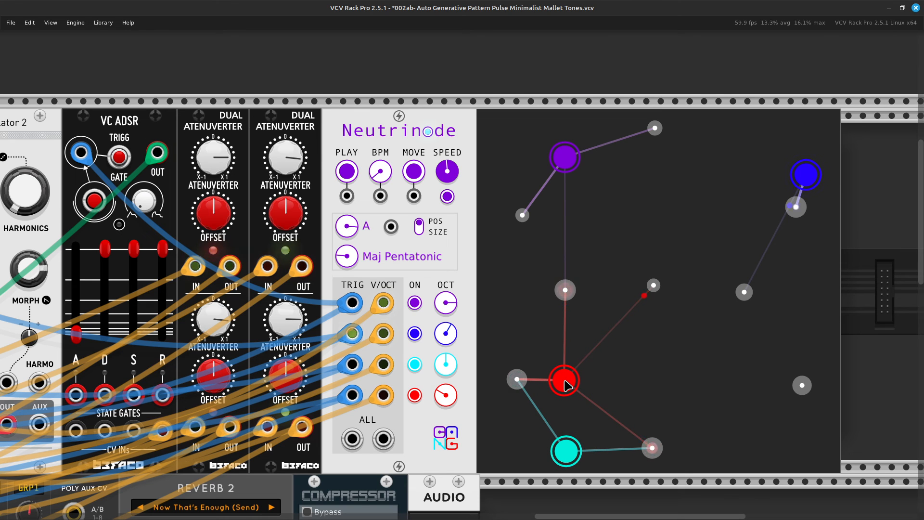
pyautogui.moveTo(570, 460); pyautogui.dragTo(752, 390)
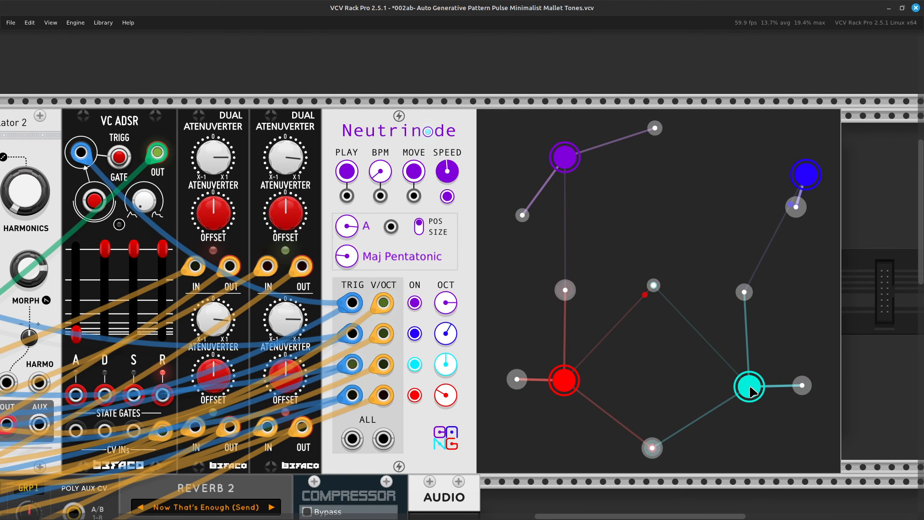
pyautogui.moveTo(564, 388); pyautogui.dragTo(568, 391)
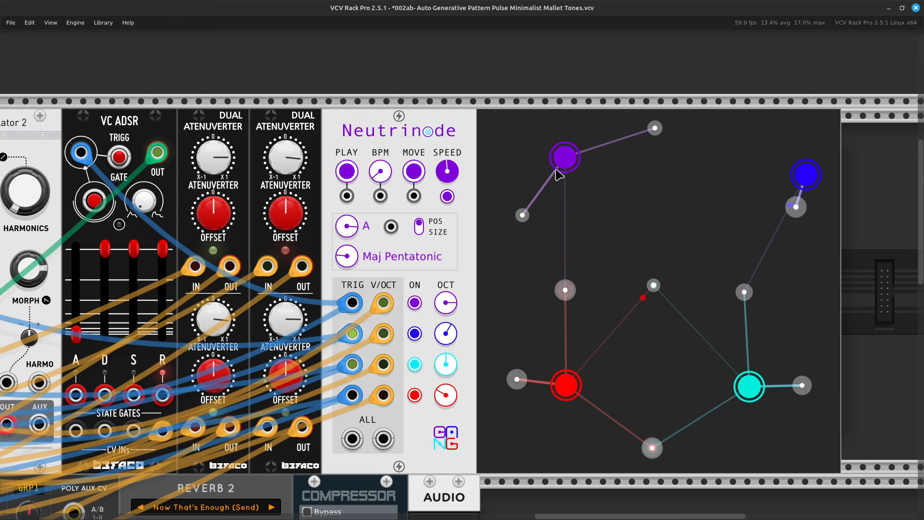
pyautogui.moveTo(571, 158); pyautogui.dragTo(567, 217)
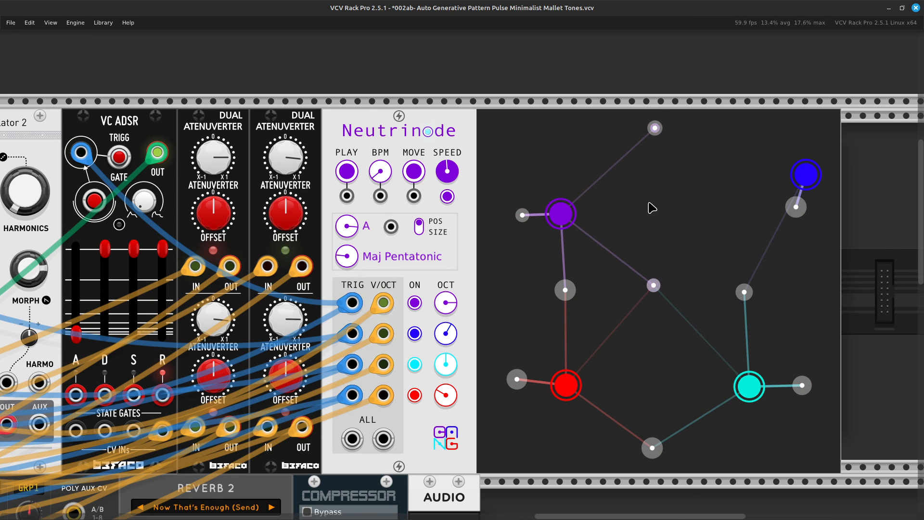
pyautogui.moveTo(779, 179); pyautogui.dragTo(742, 216)
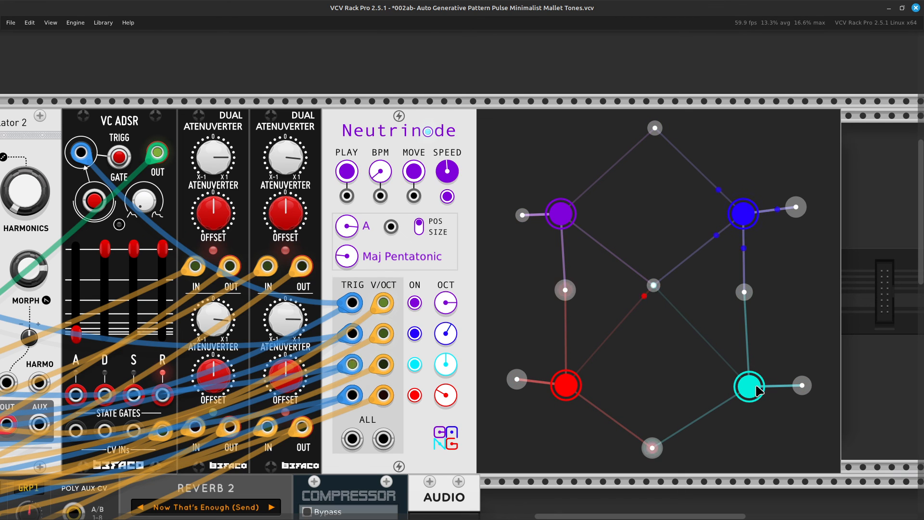
pyautogui.moveTo(753, 391); pyautogui.dragTo(749, 385)
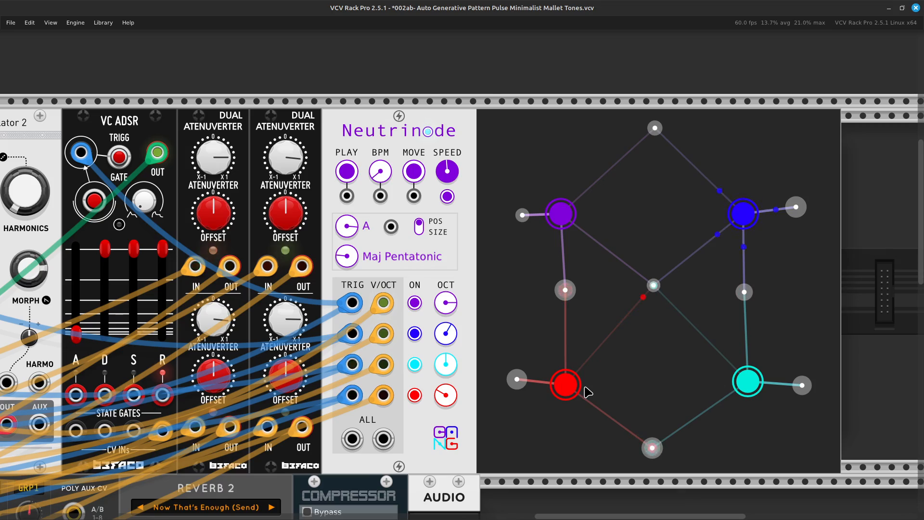
# Bring the entire patch into view and save the changes to the existing patch file
pyautogui.scroll(-6, 588, 392)
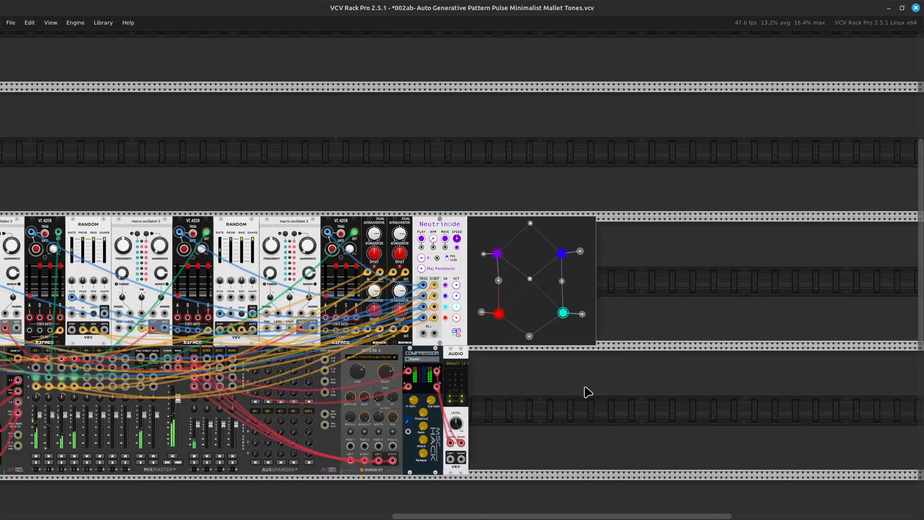
pyautogui.scroll(2, 588, 392)
pyautogui.scroll(2, 588, 392)
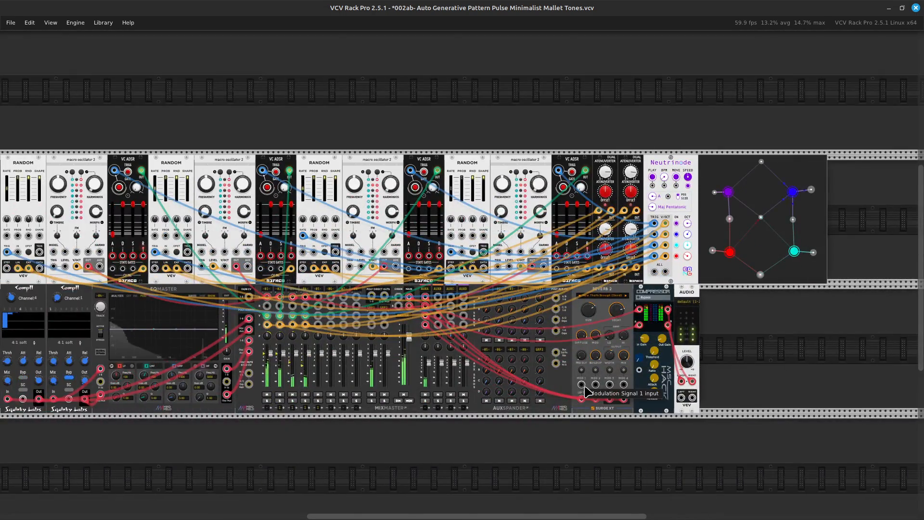
pyautogui.scroll(-4, 588, 392)
pyautogui.scroll(2, 588, 392)
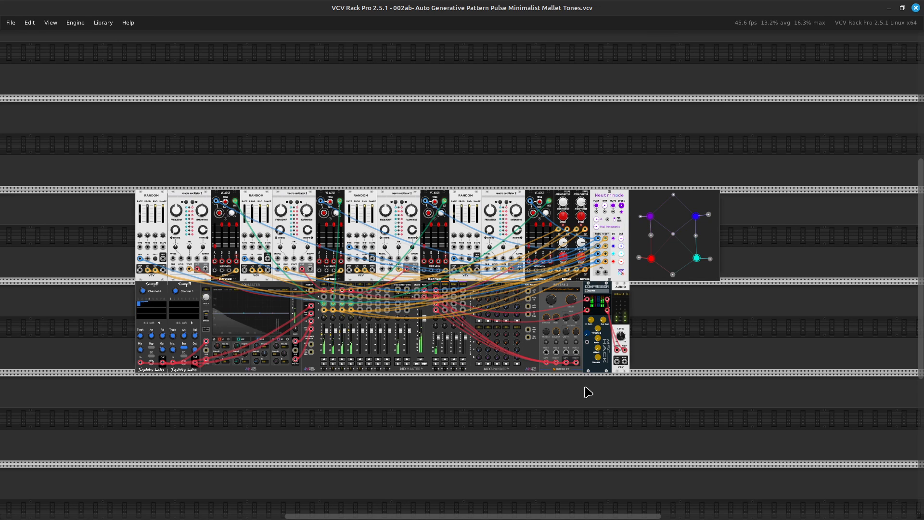